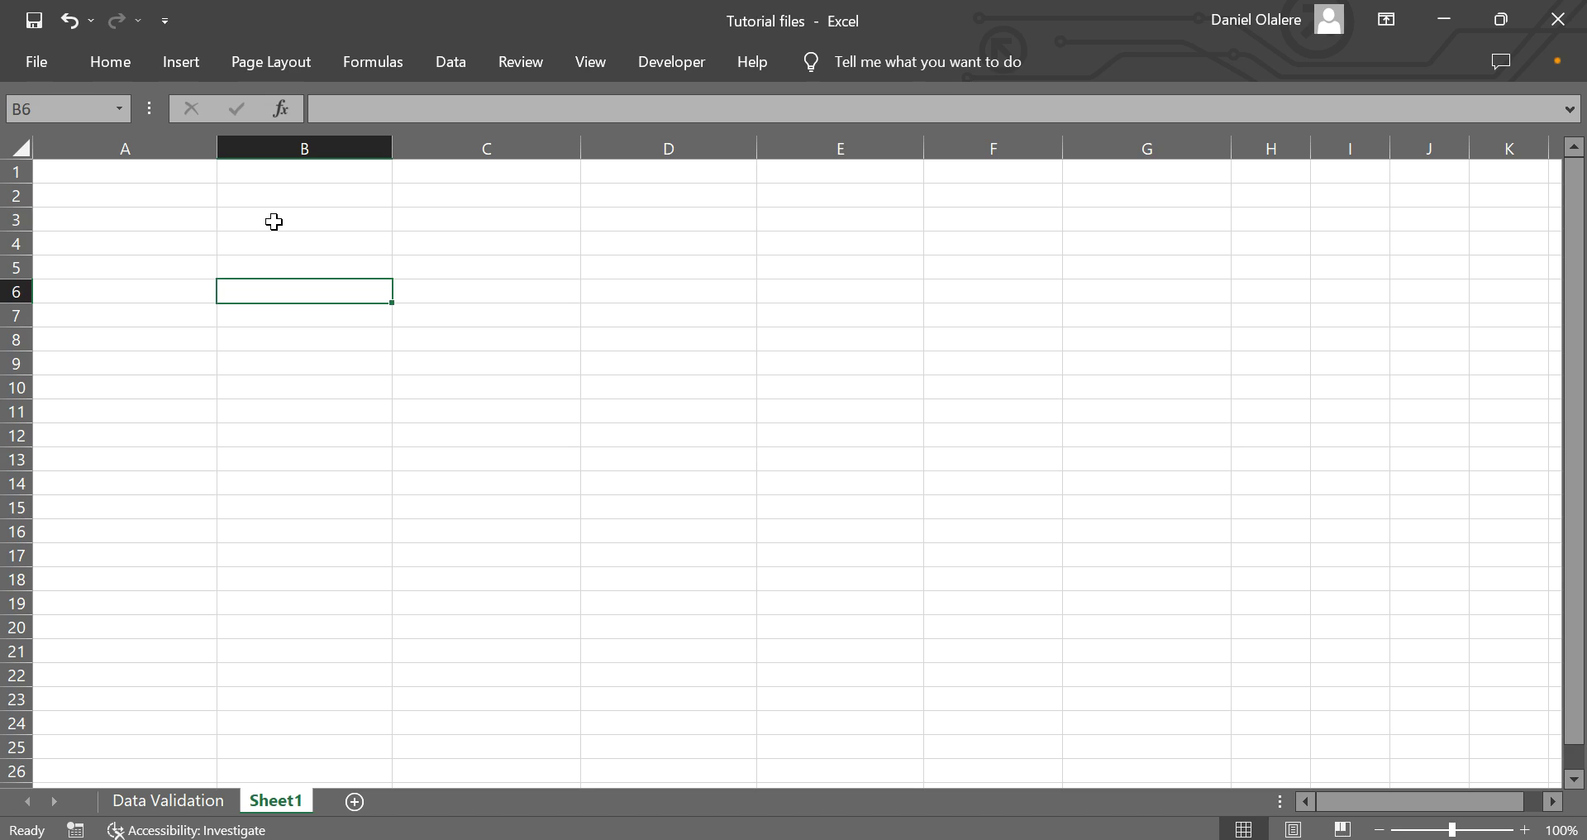
# Enter the labels First Name in B3 and Last Name in B4.
pyautogui.click(274, 221)
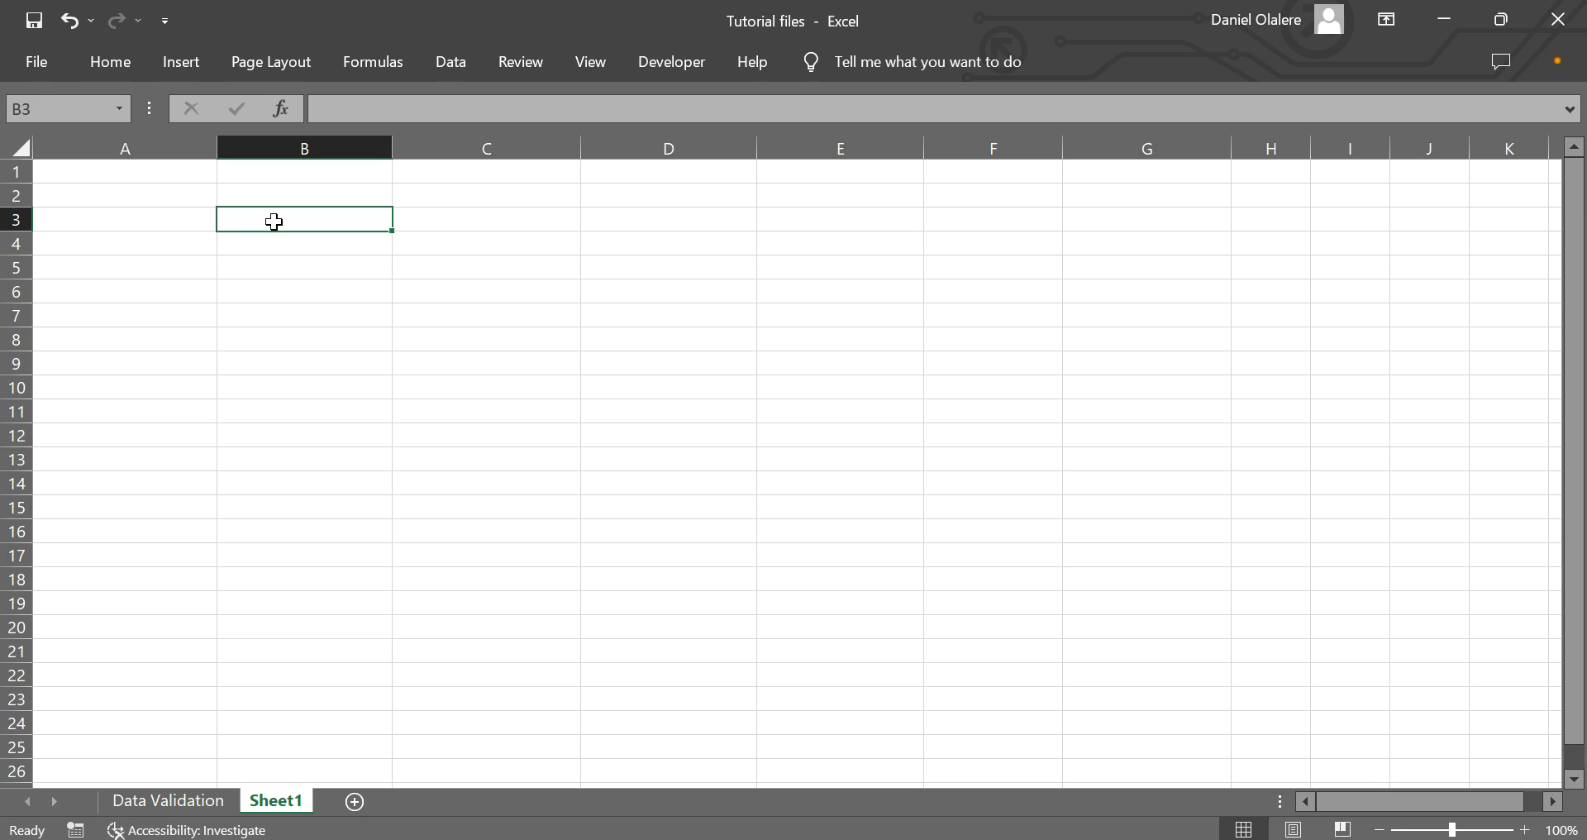
pyautogui.write('First Name')
pyautogui.press('Return')
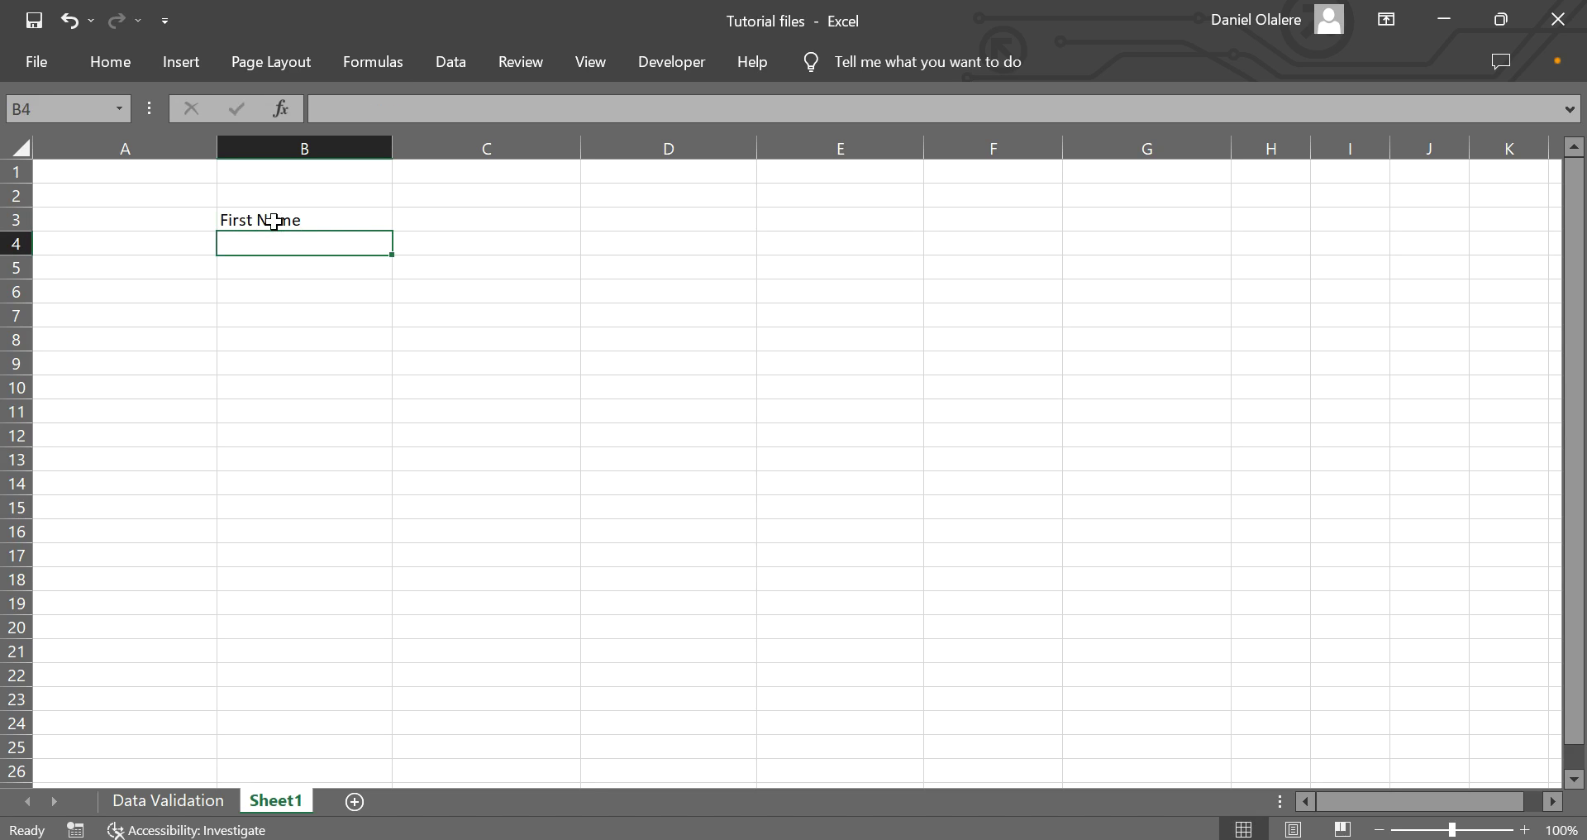
pyautogui.write('Last na')
pyautogui.press('BackSpace')
pyautogui.press('BackSpace')
pyautogui.write('Name')
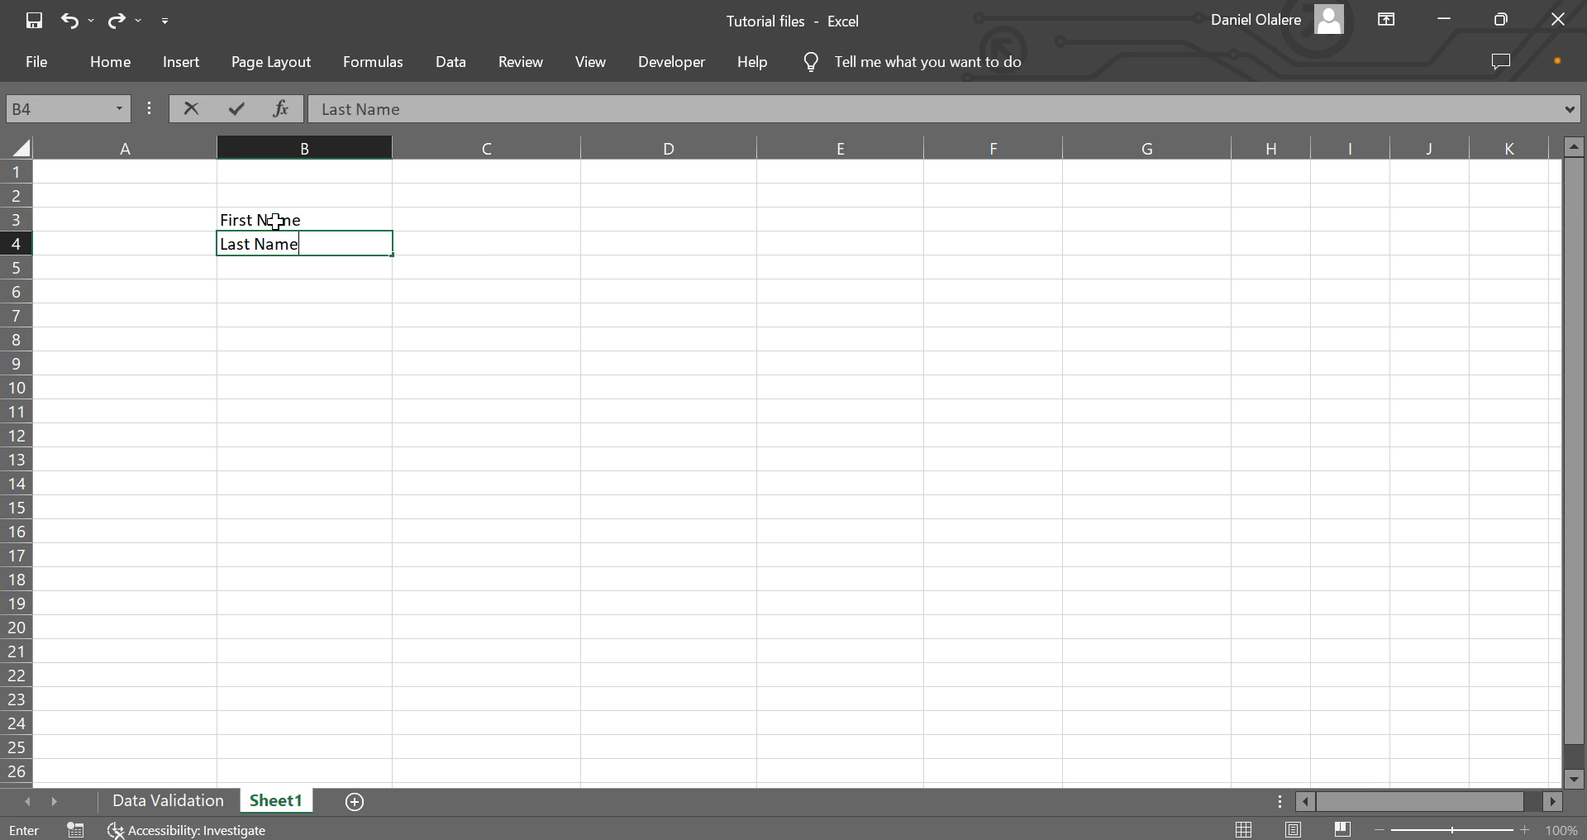
pyautogui.click(484, 222)
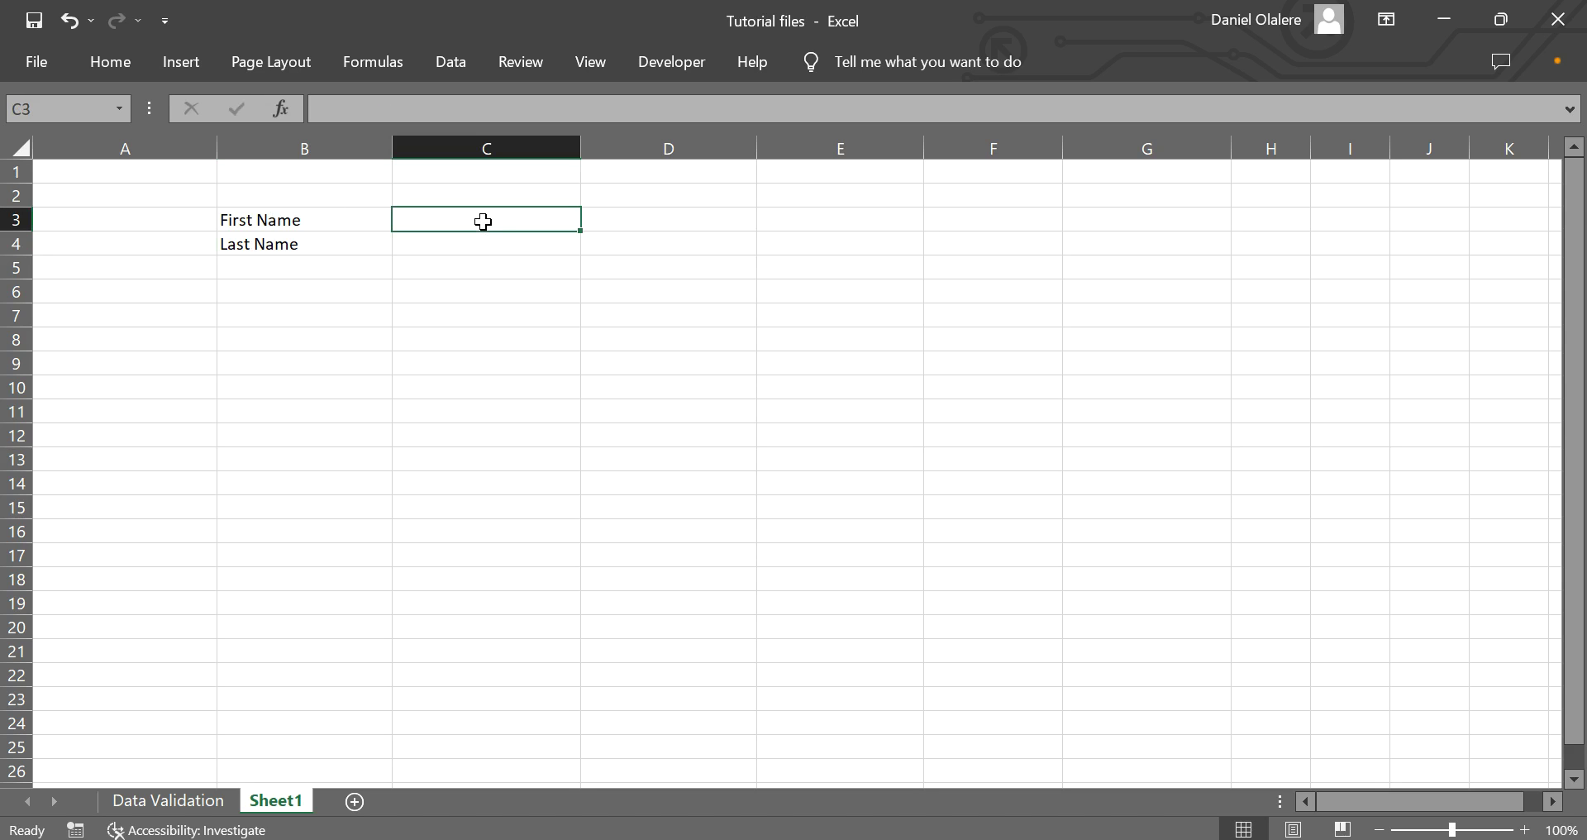
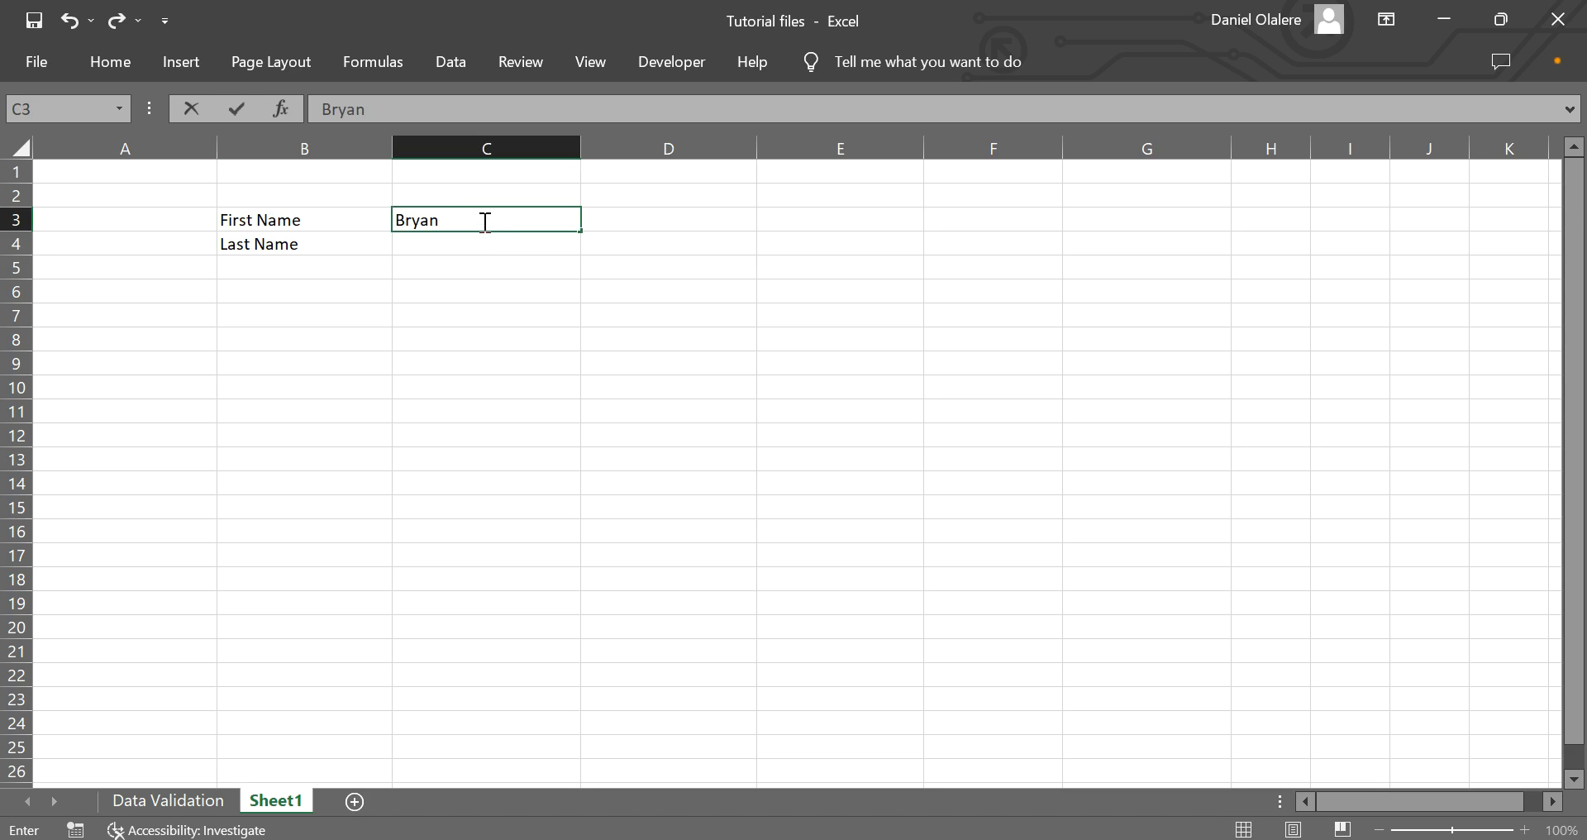
# Enter the first person's first and last names in C3 and C4.
pyautogui.press('Return')
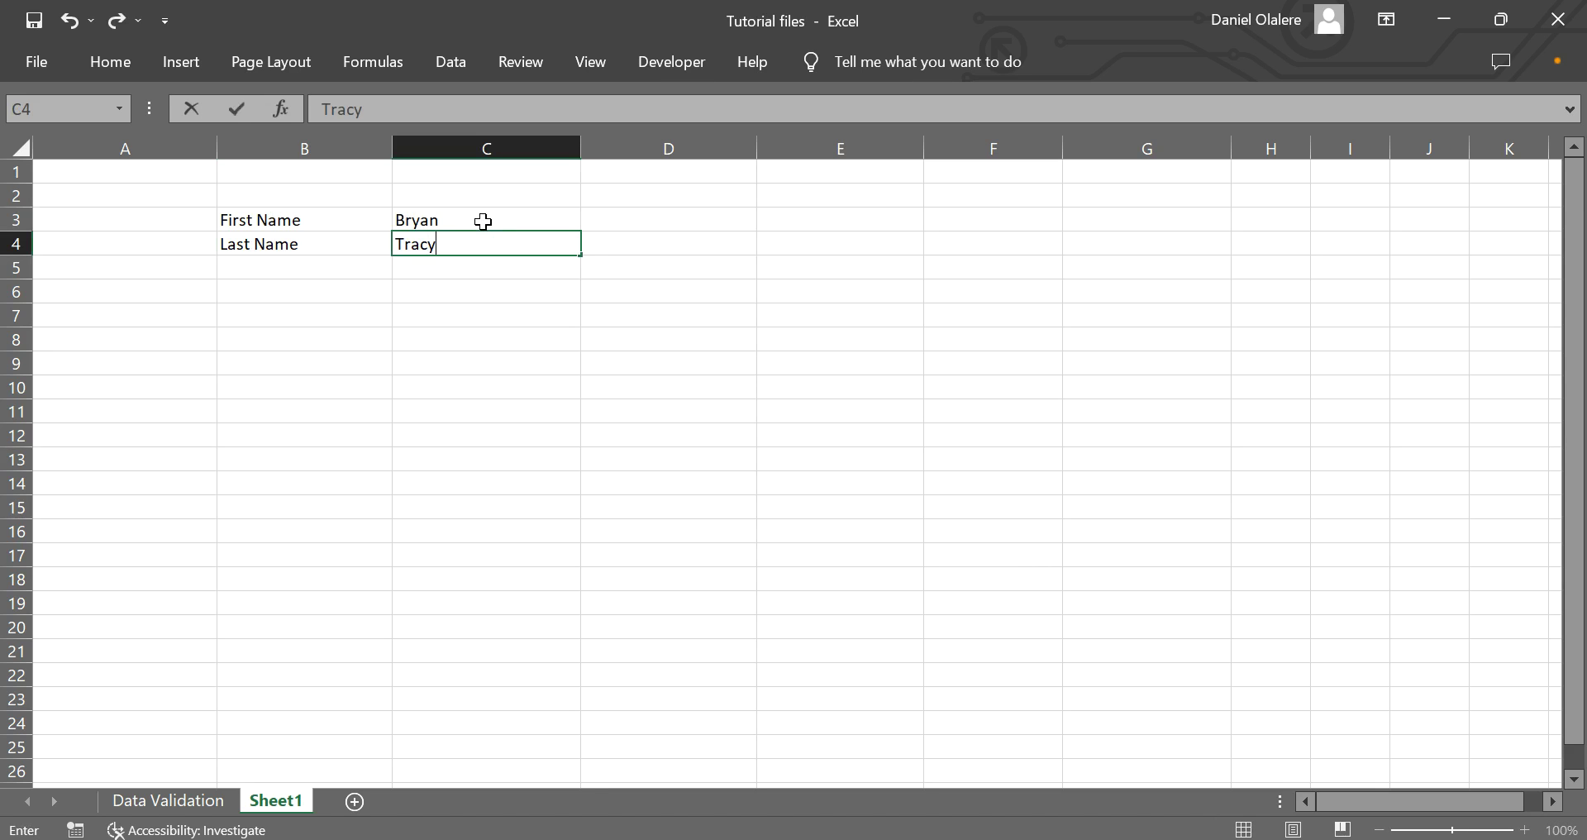
pyautogui.press('Tab')
# Fill in the remaining four first names across D3:G3.
pyautogui.press('Up')
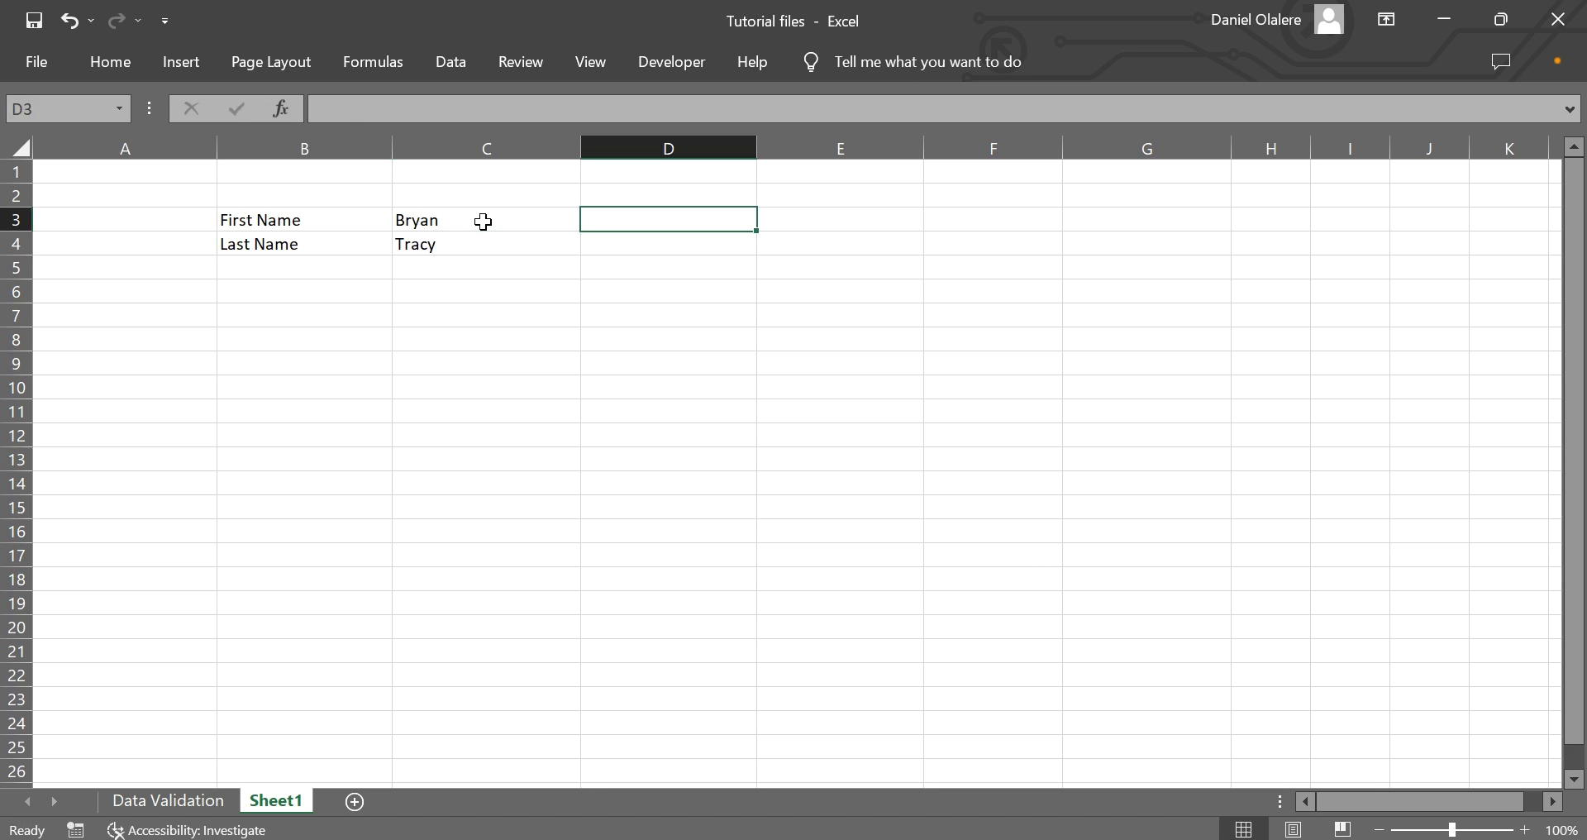
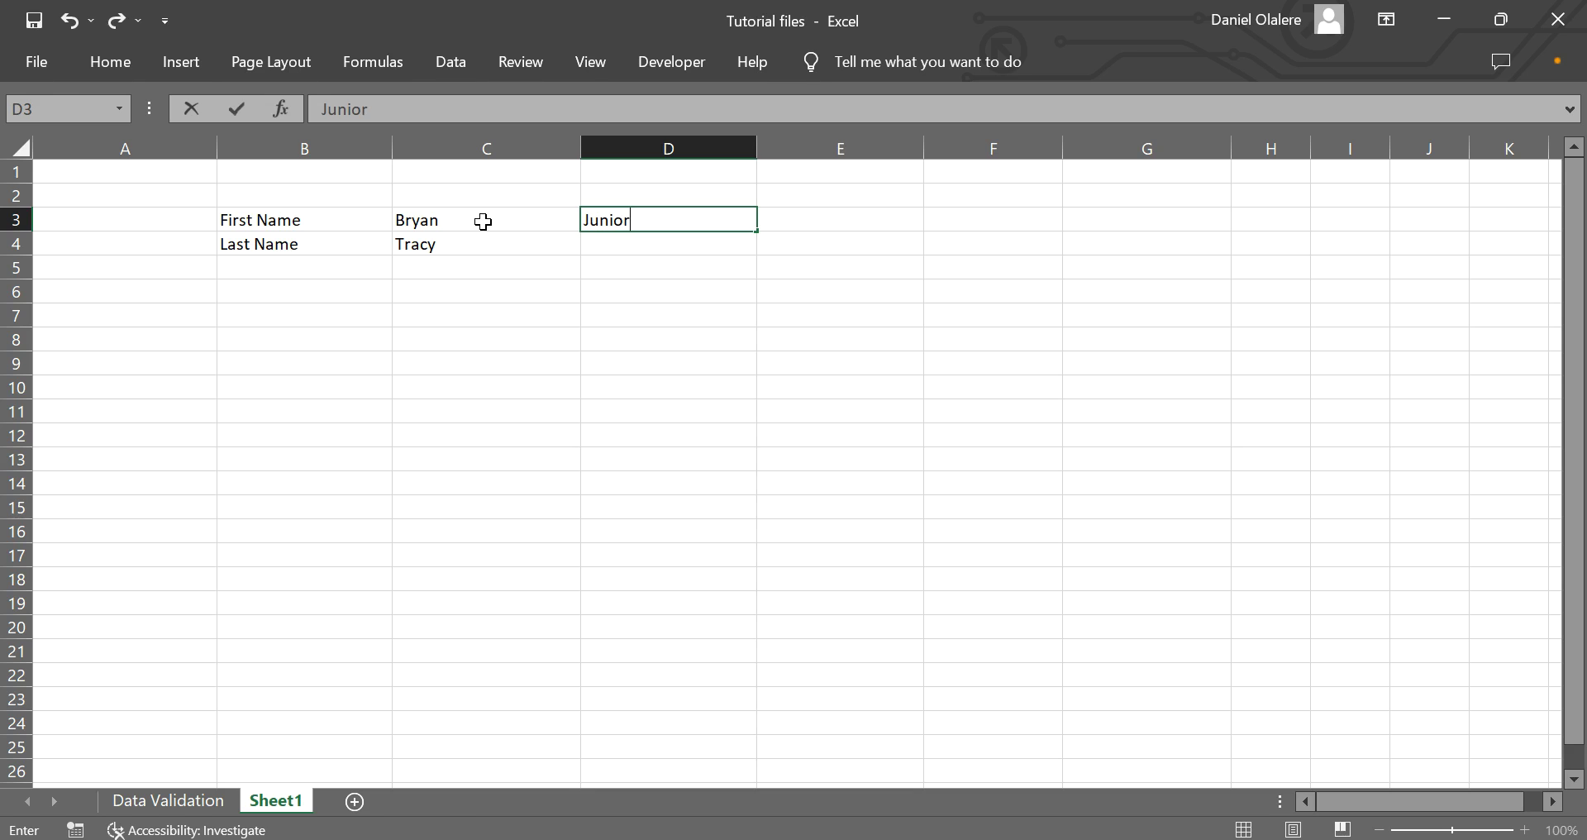
pyautogui.press('Tab')
pyautogui.press('Tab')
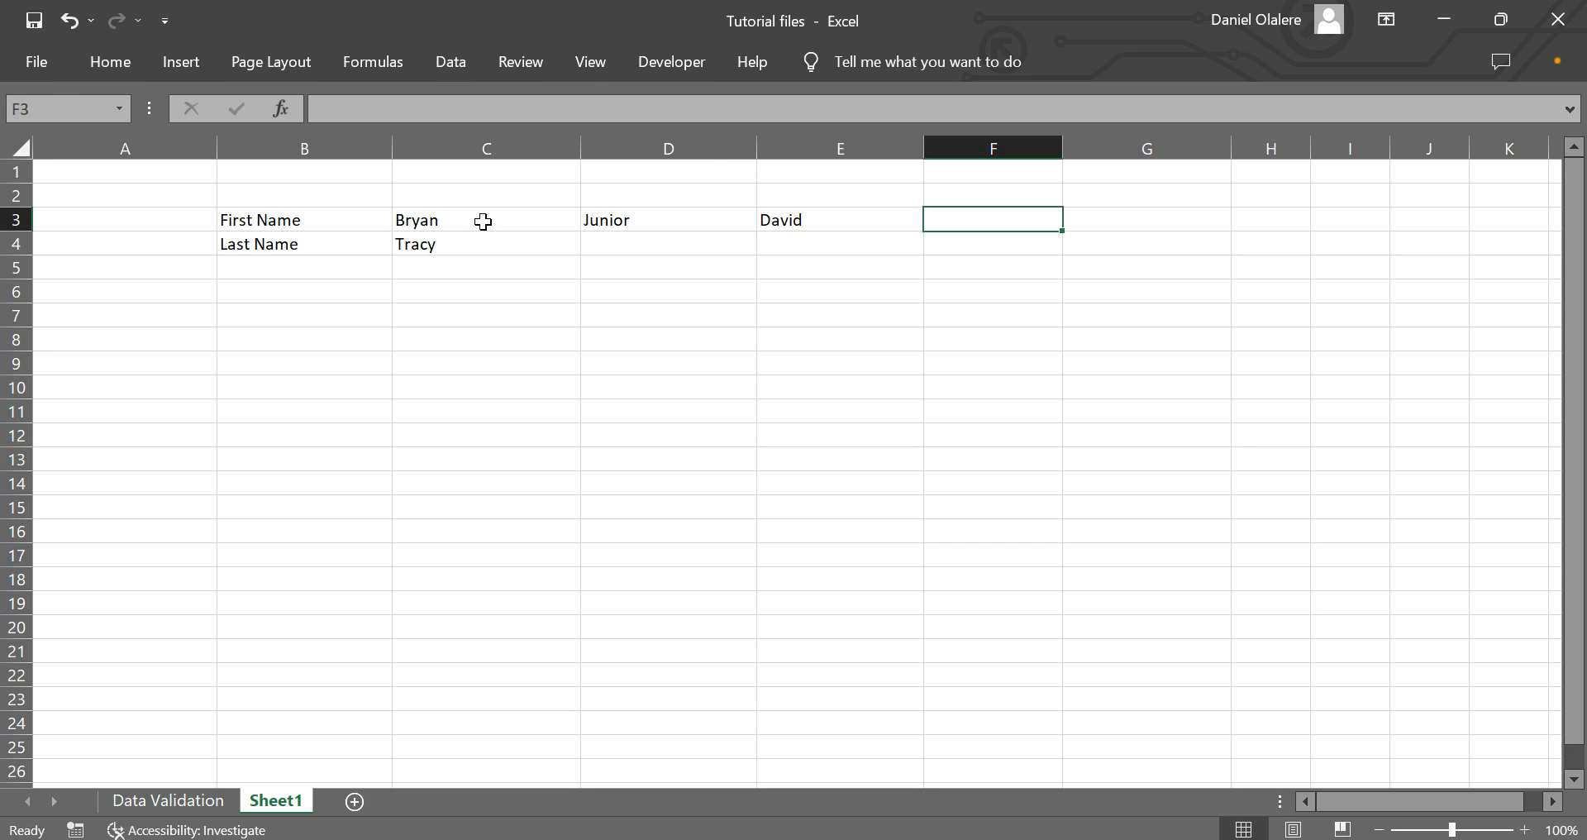
pyautogui.write('Jordan')
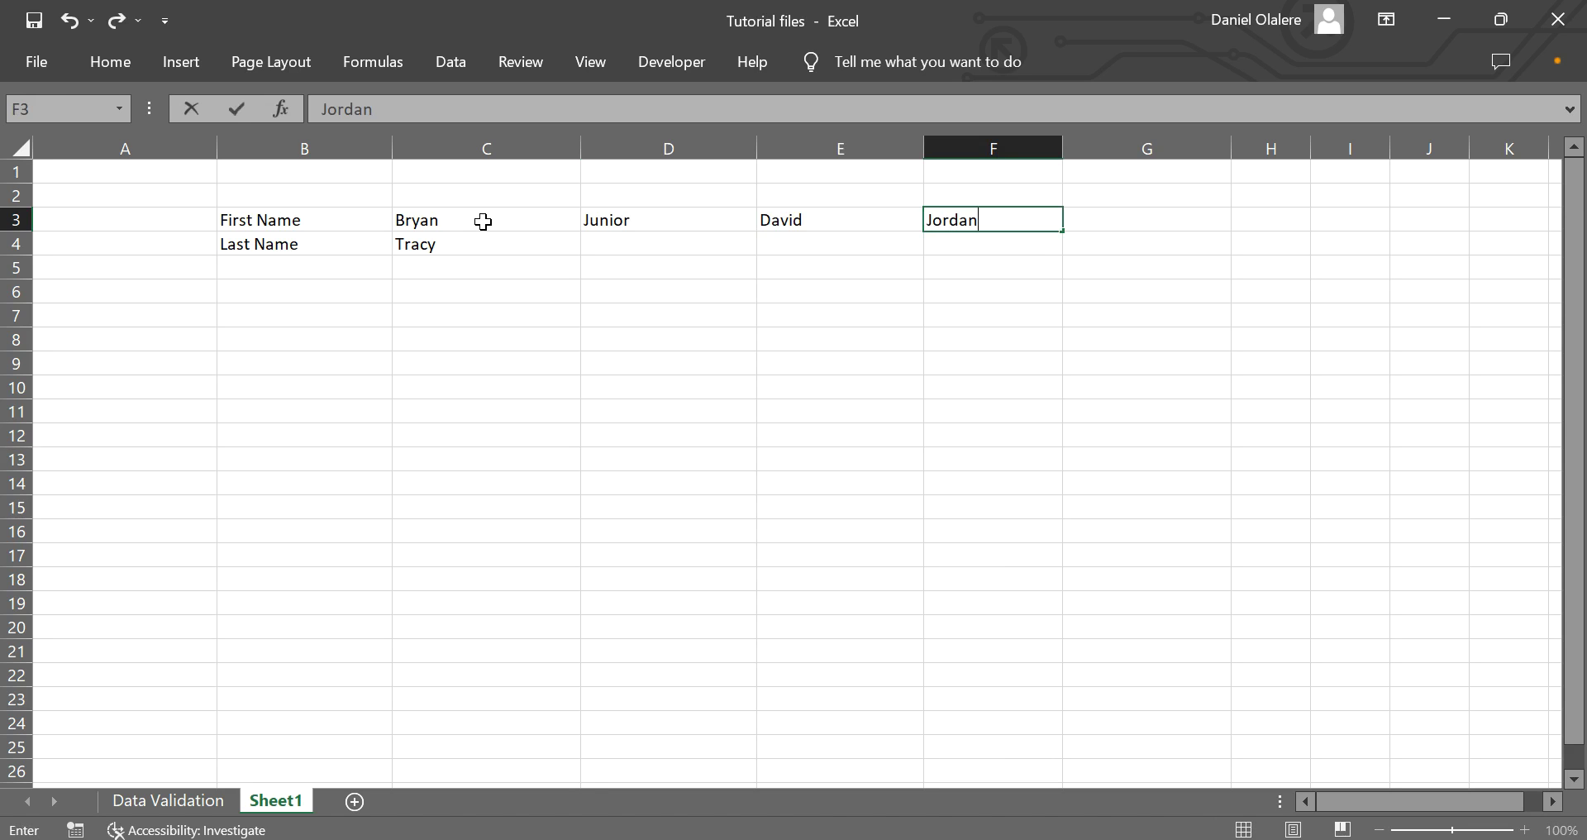
pyautogui.press('Tab')
pyautogui.write('Wilkes')
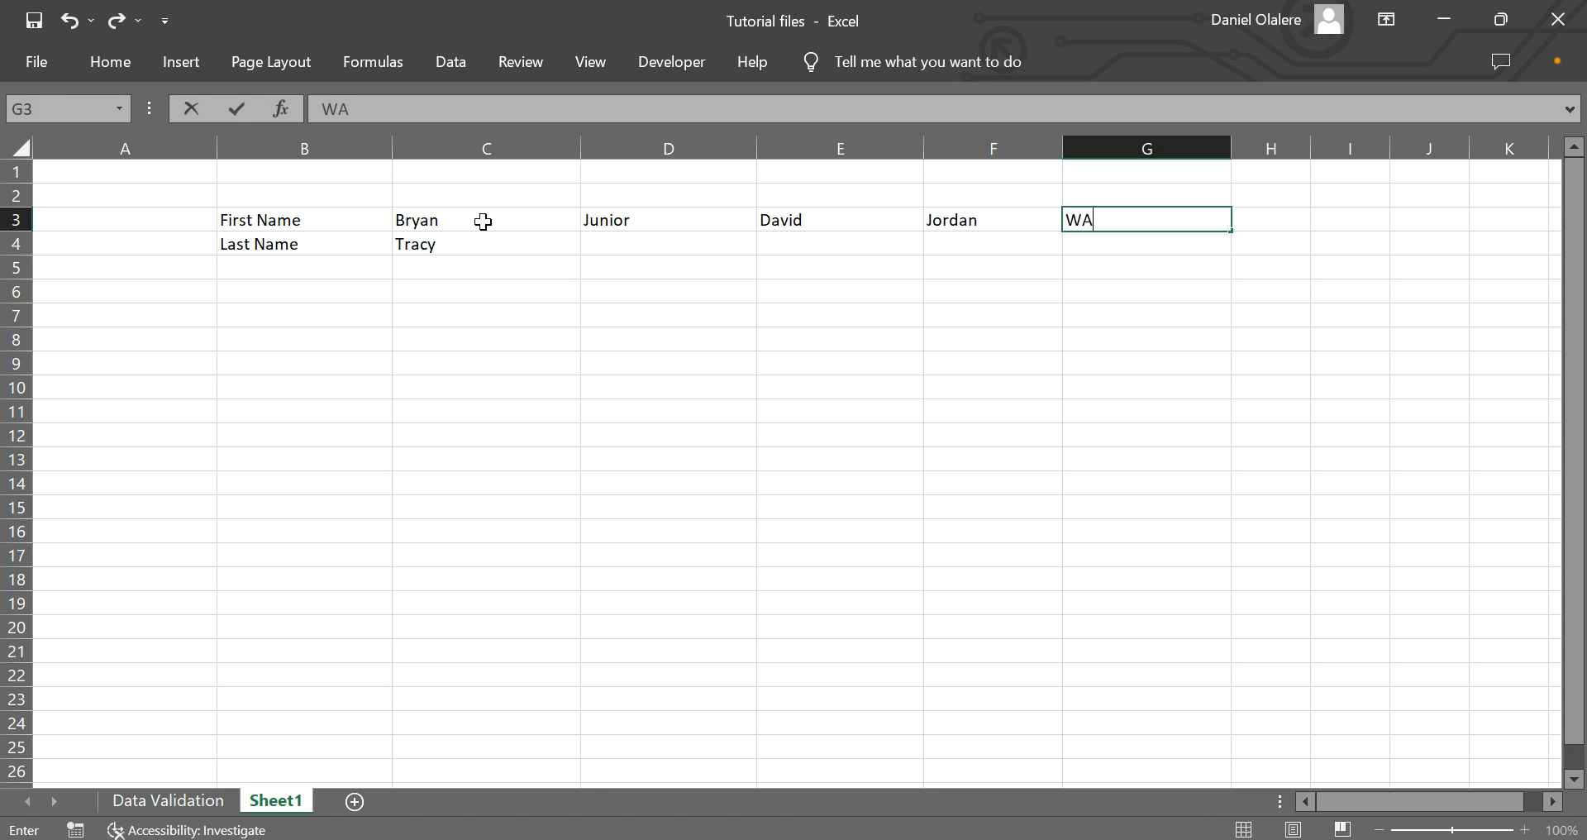
pyautogui.press('BackSpace')
pyautogui.press('BackSpace')
pyautogui.press('BackSpace')
pyautogui.press('BackSpace')
pyautogui.press('BackSpace')
pyautogui.write('ales')
# Fill in the remaining four last names across D4:G4.
pyautogui.click(714, 244)
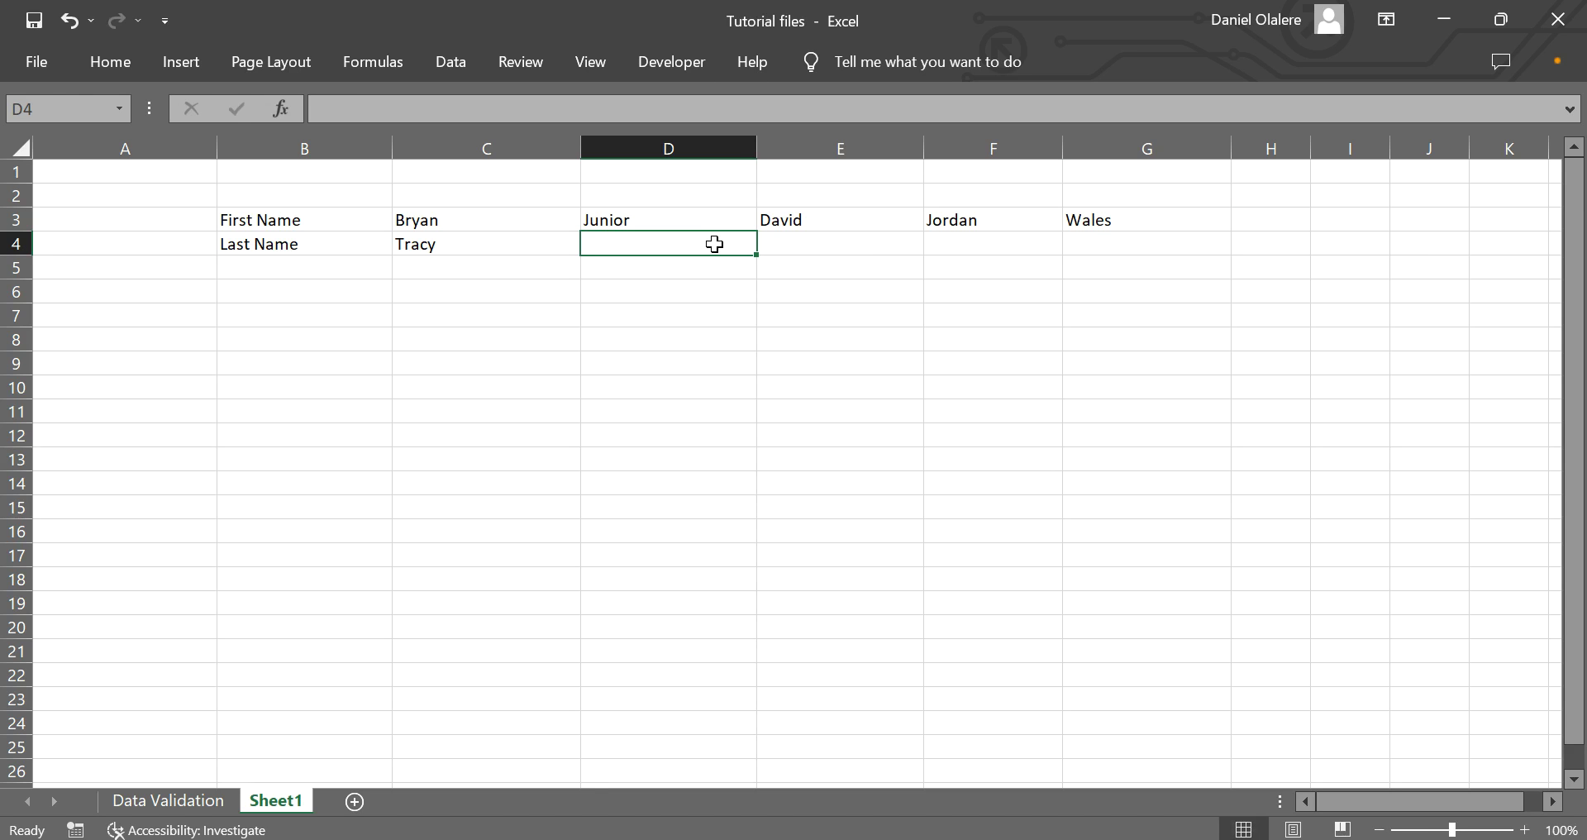
pyautogui.press('Tab')
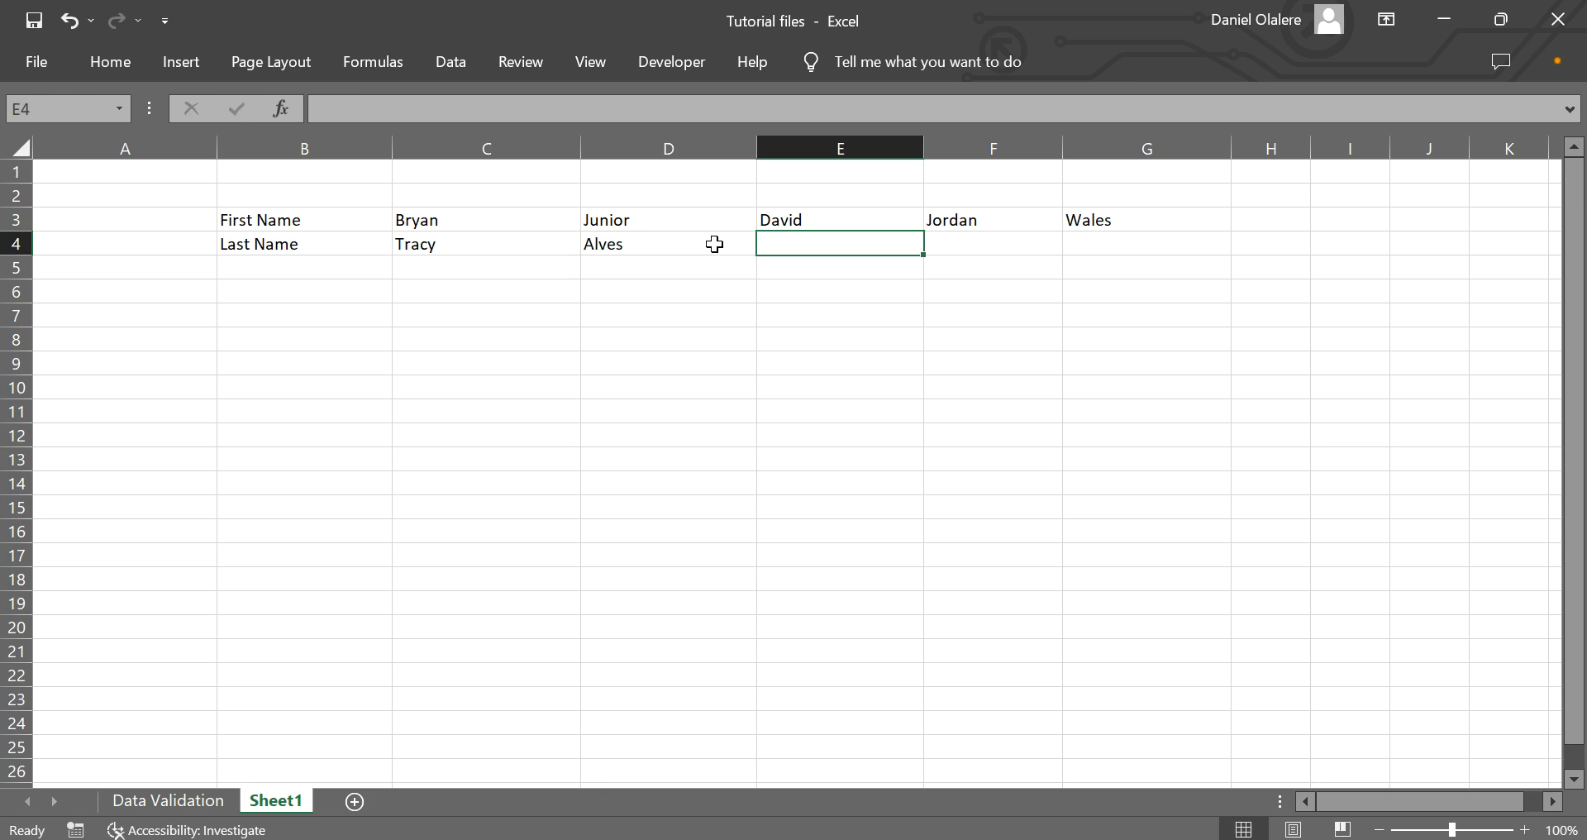
pyautogui.write('Tr')
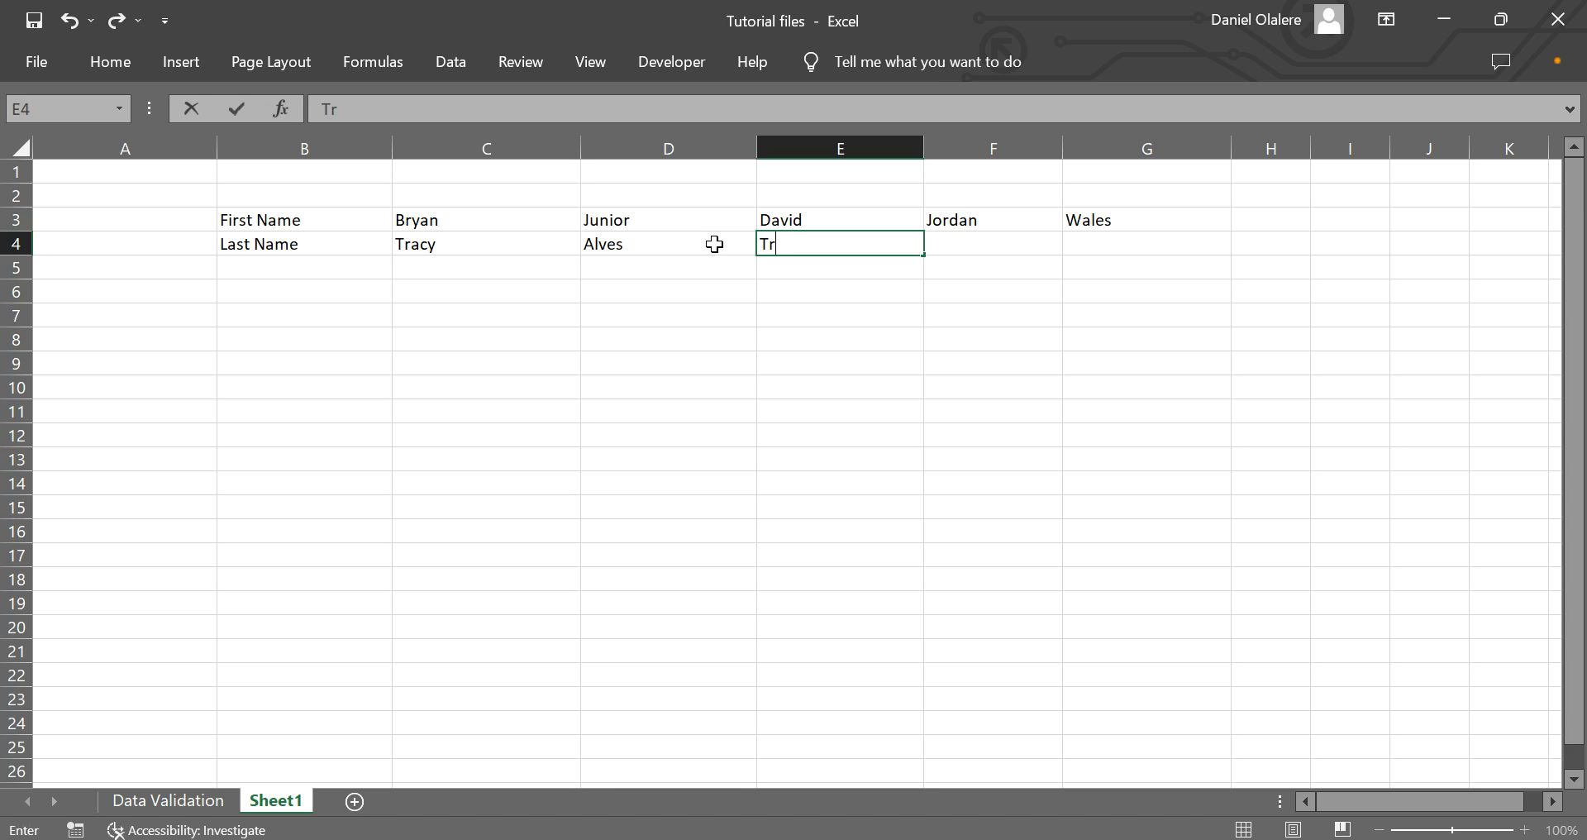
pyautogui.press('BackSpace')
pyautogui.press('BackSpace')
pyautogui.press('Tab')
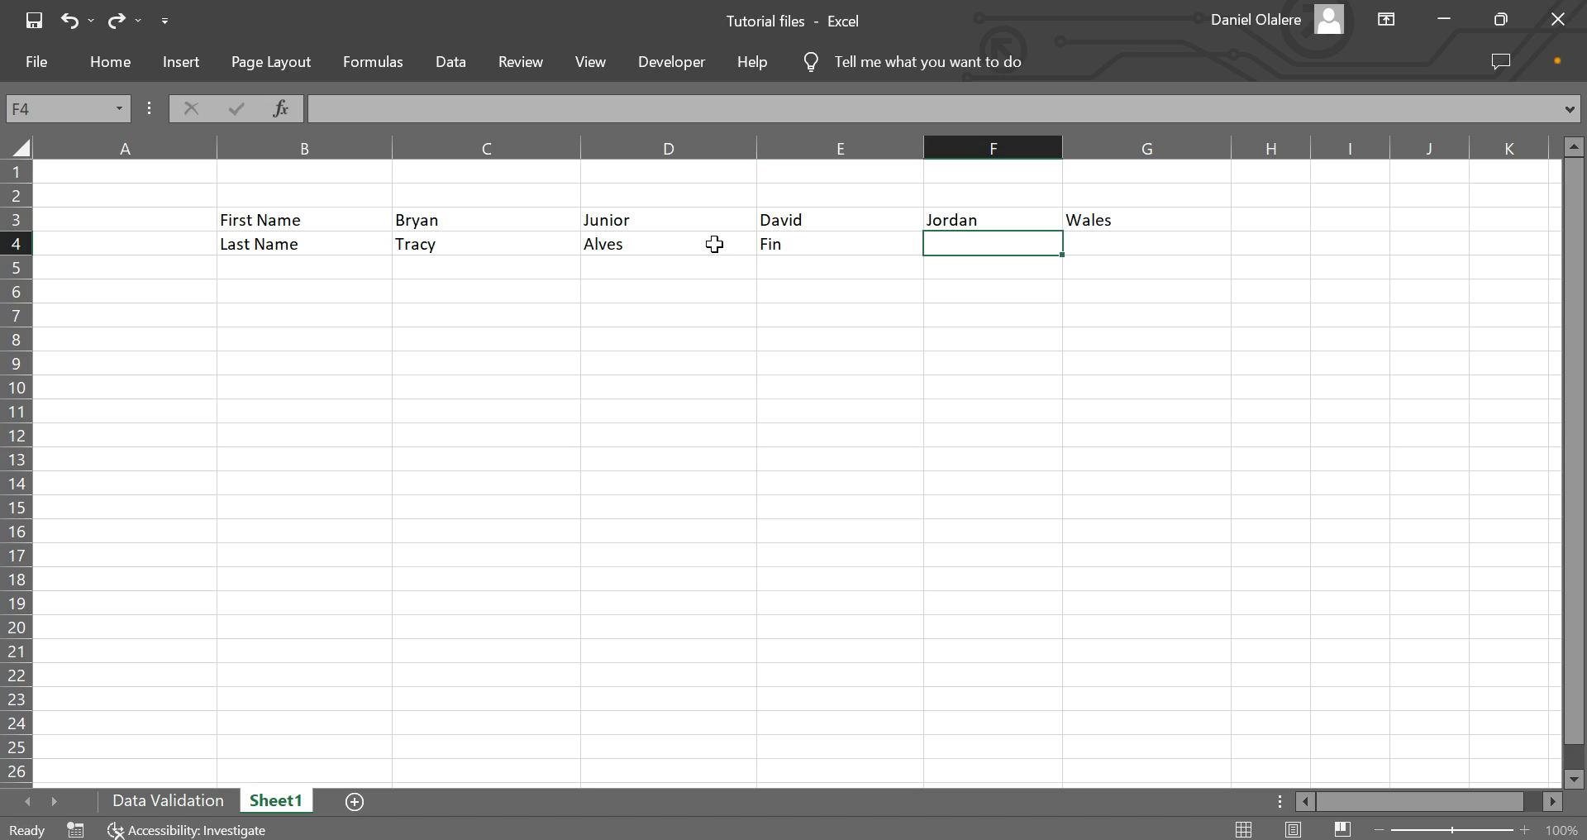
pyautogui.write('Michael')
pyautogui.press('Tab')
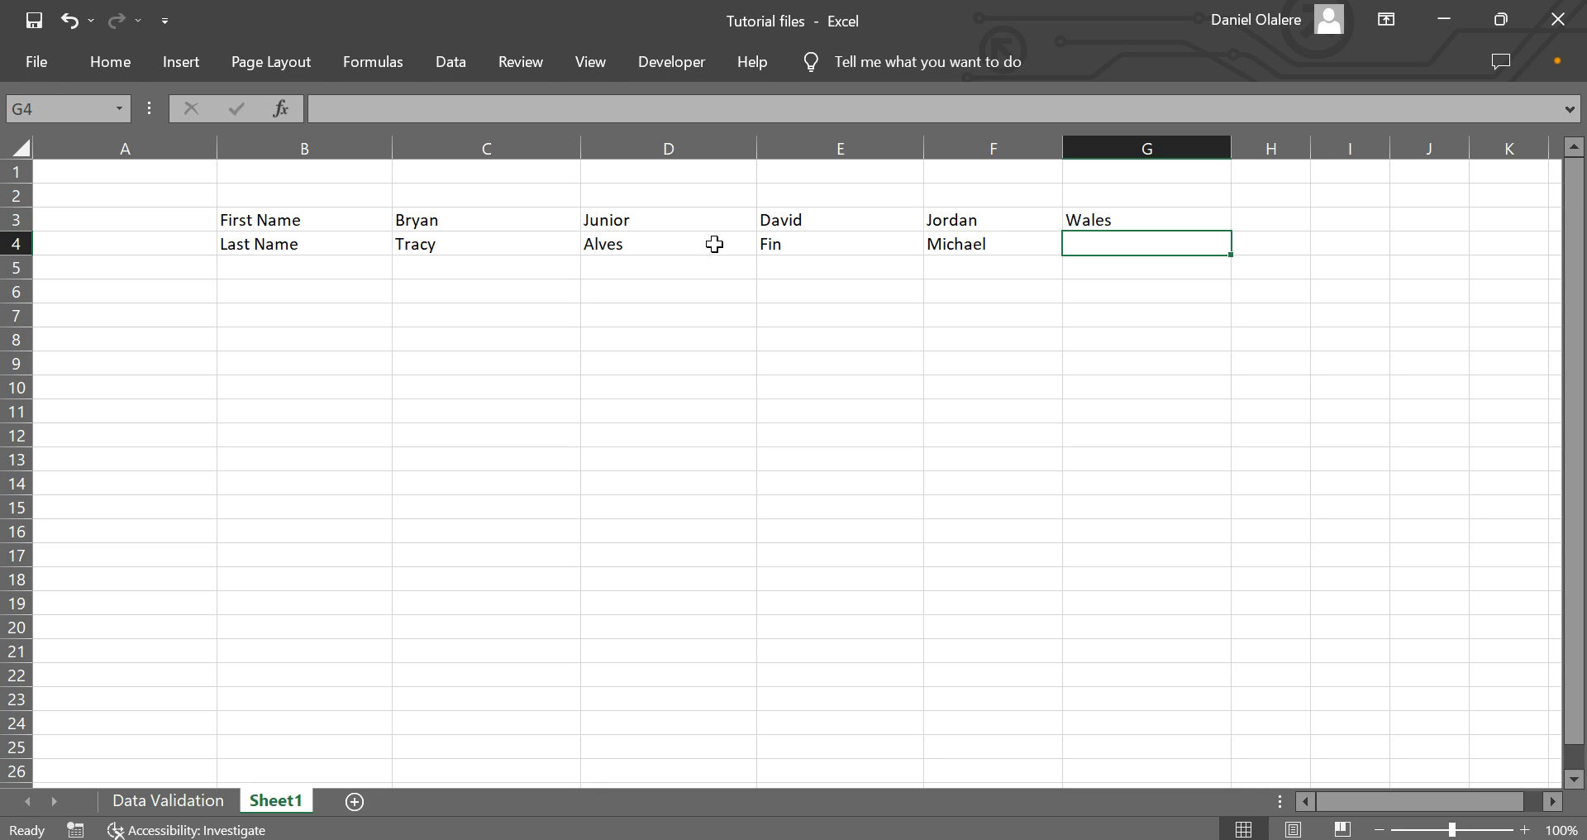
pyautogui.write('Luke')
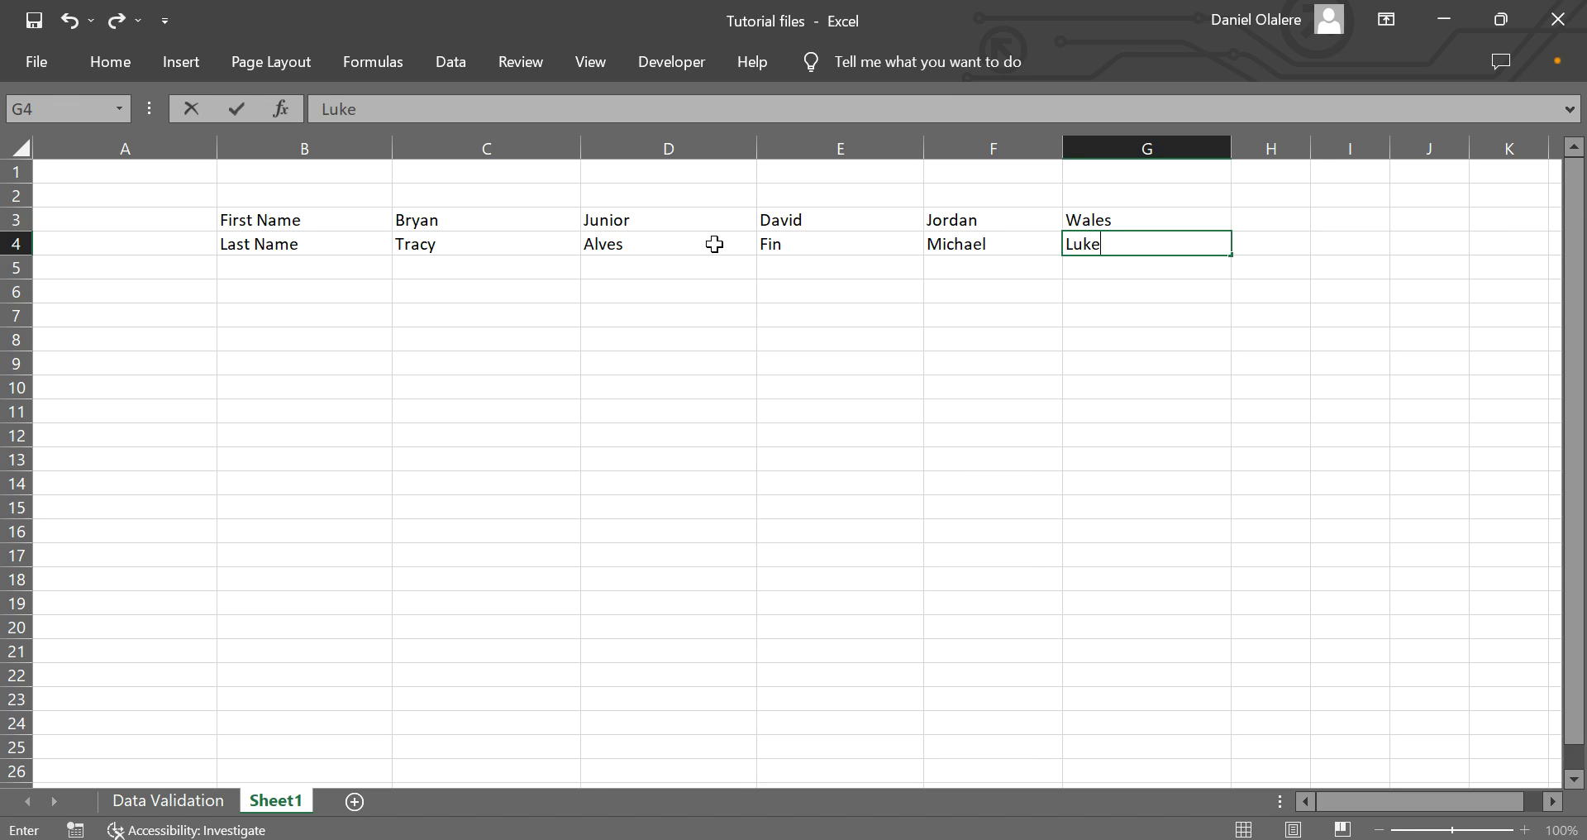
pyautogui.click(545, 362)
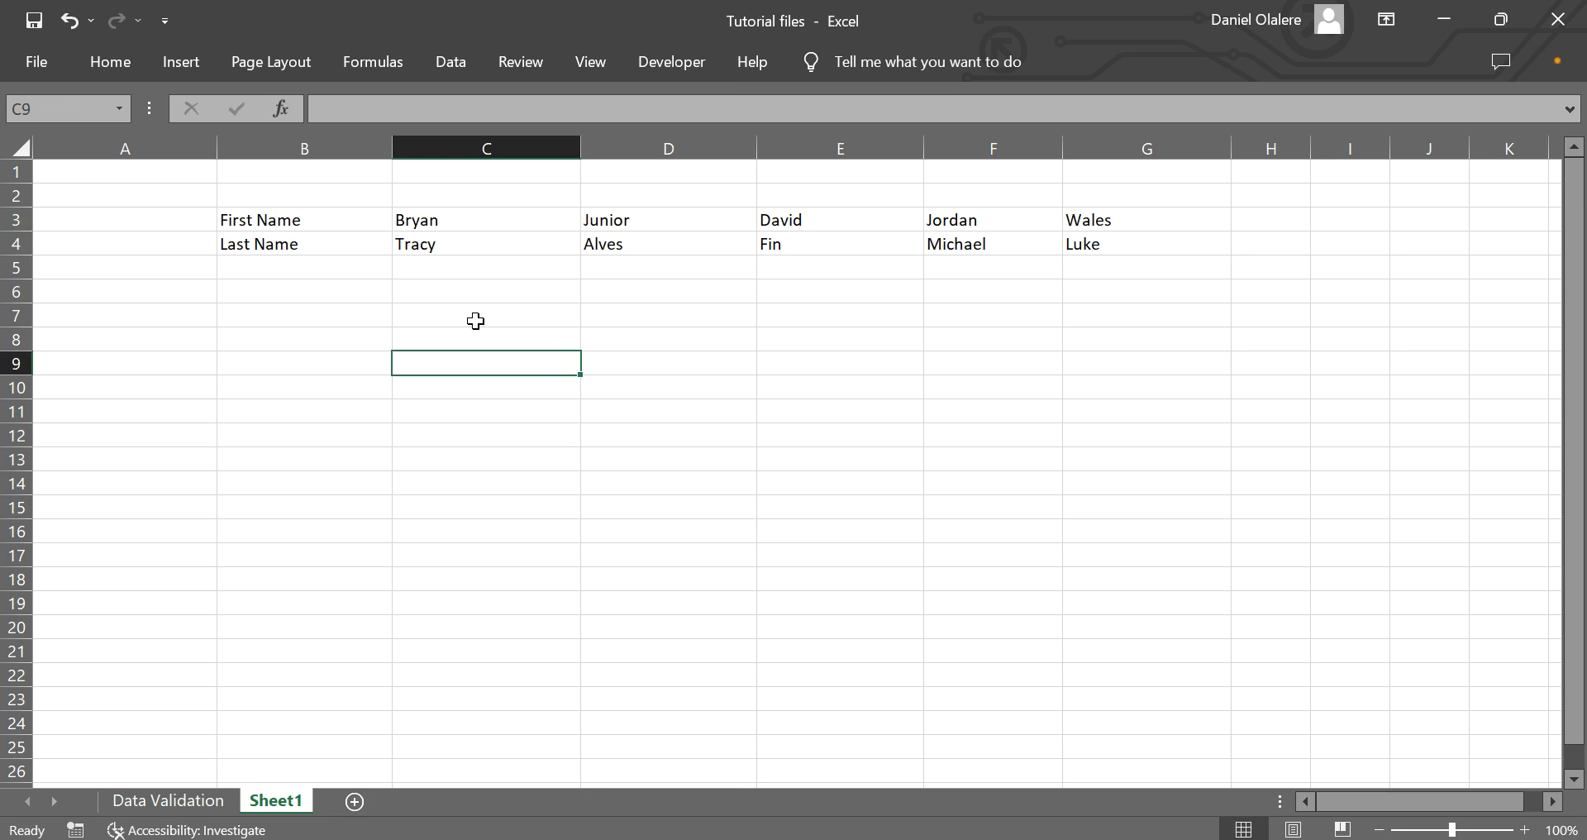
# Select the labels and names in B3:G4 and copy them with the Home tab's Copy command.
pyautogui.moveTo(283, 220); pyautogui.dragTo(1102, 245)
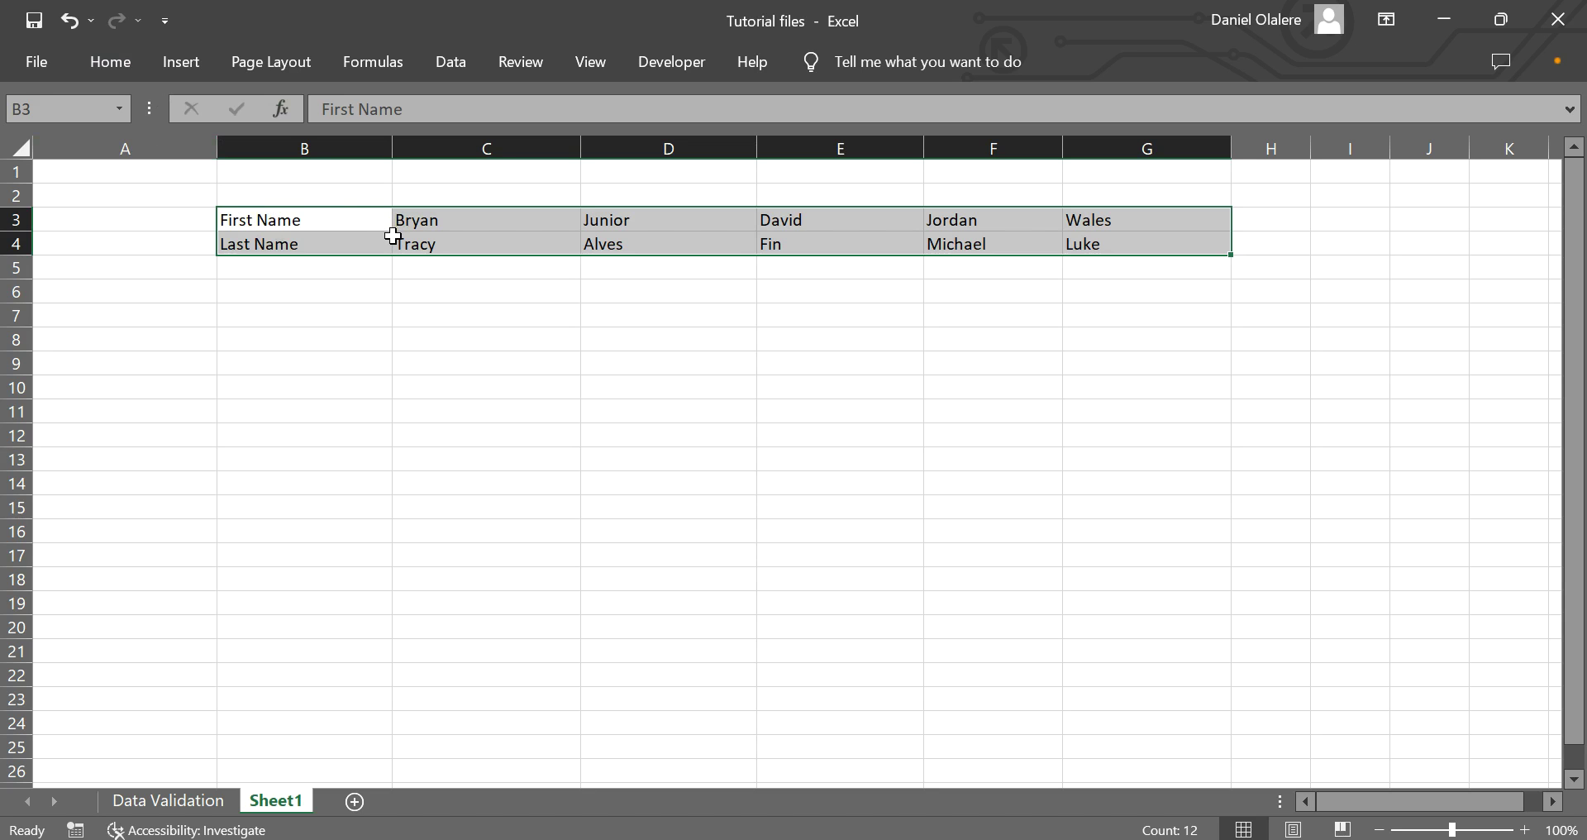
pyautogui.hotkey('ctrl', 'q')
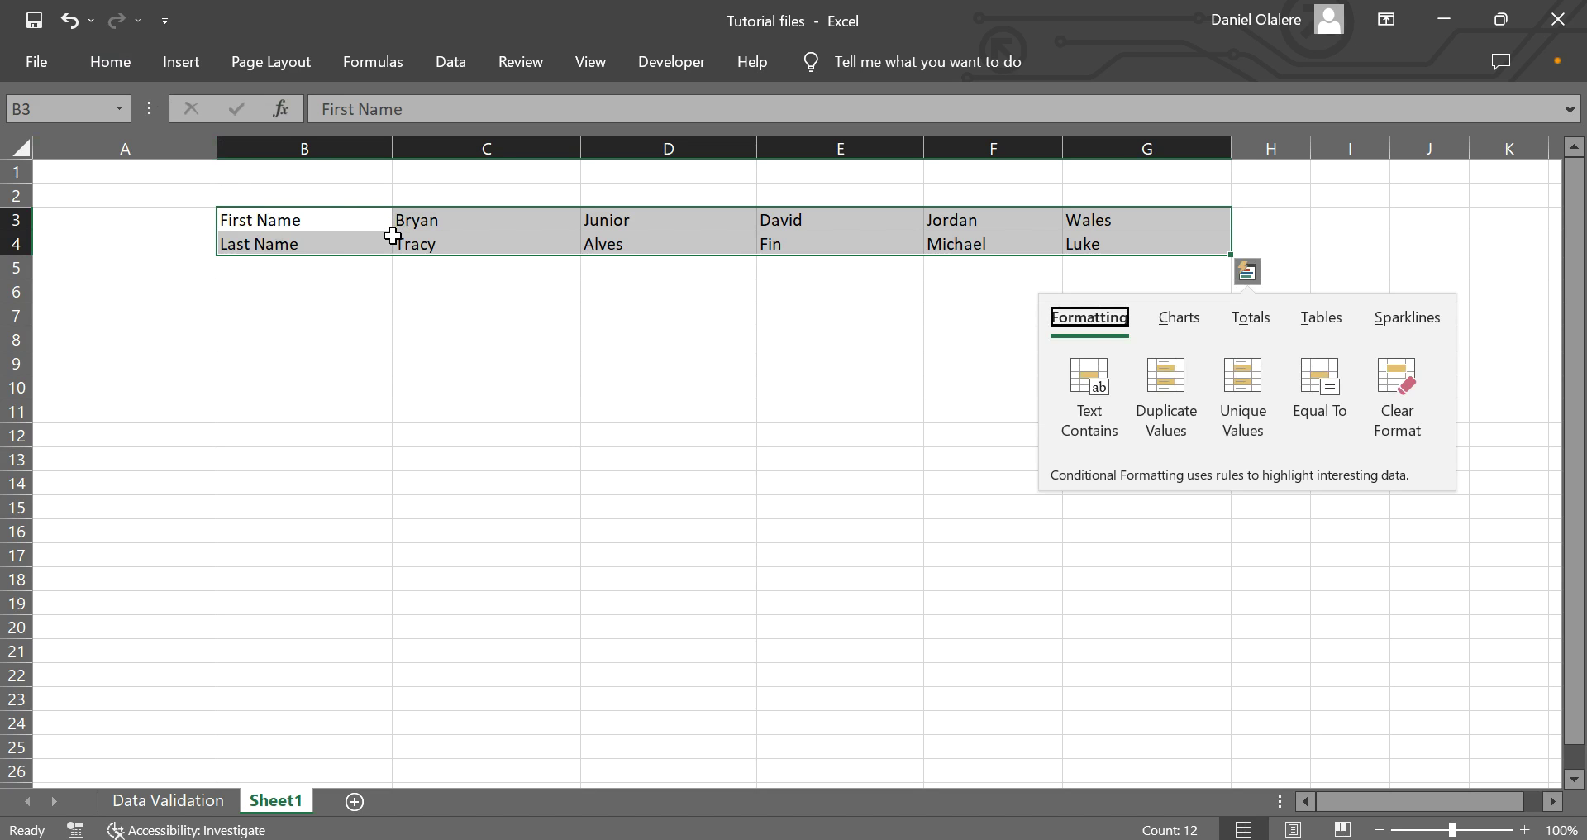
pyautogui.click(350, 276)
pyautogui.click(350, 276)
pyautogui.moveTo(290, 220); pyautogui.dragTo(1145, 250)
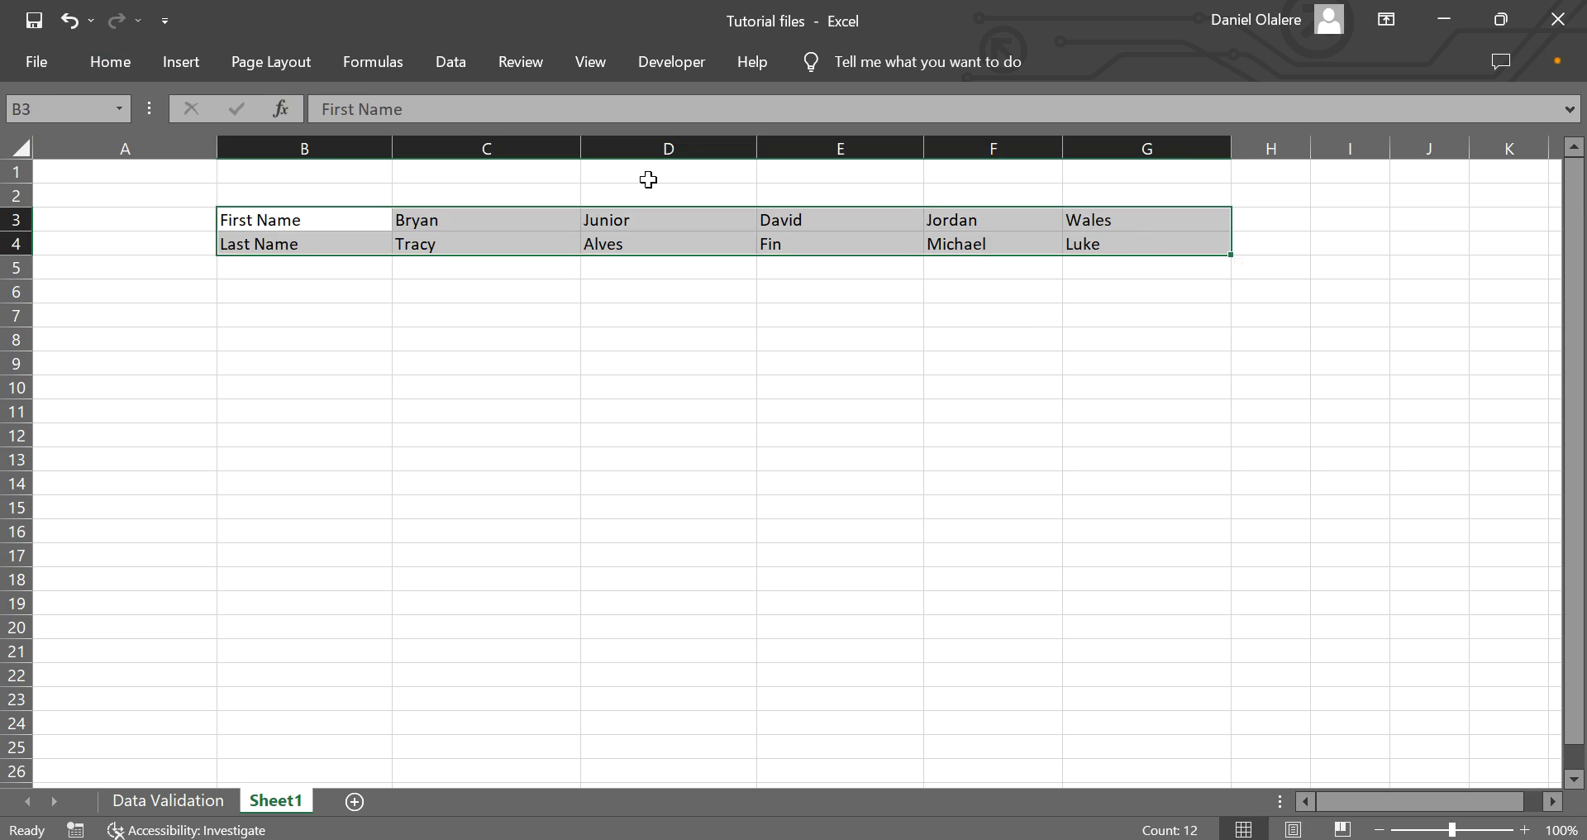
pyautogui.click(122, 64)
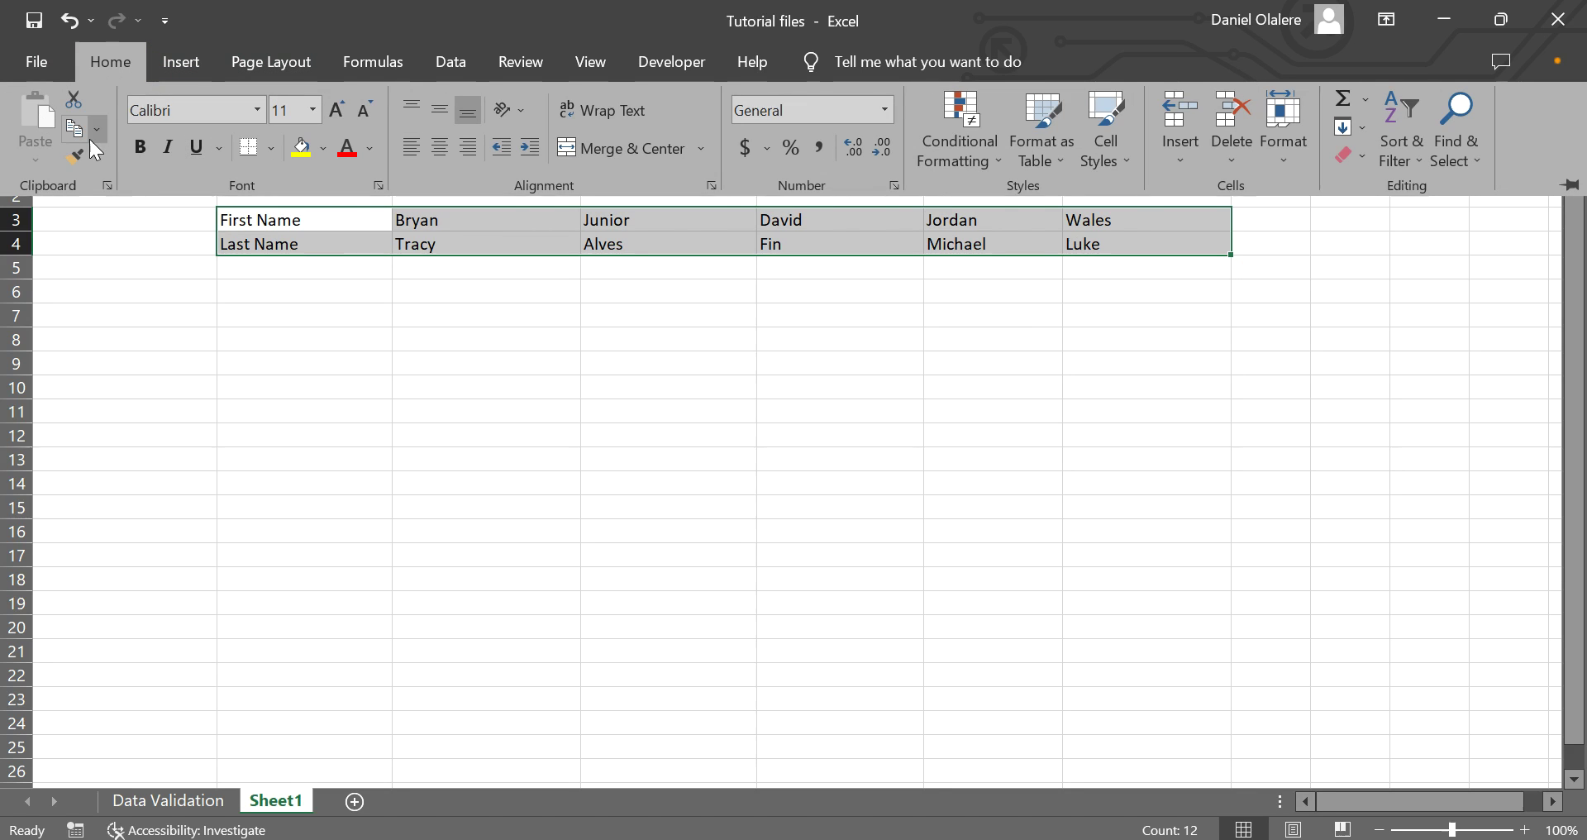
pyautogui.click(95, 130)
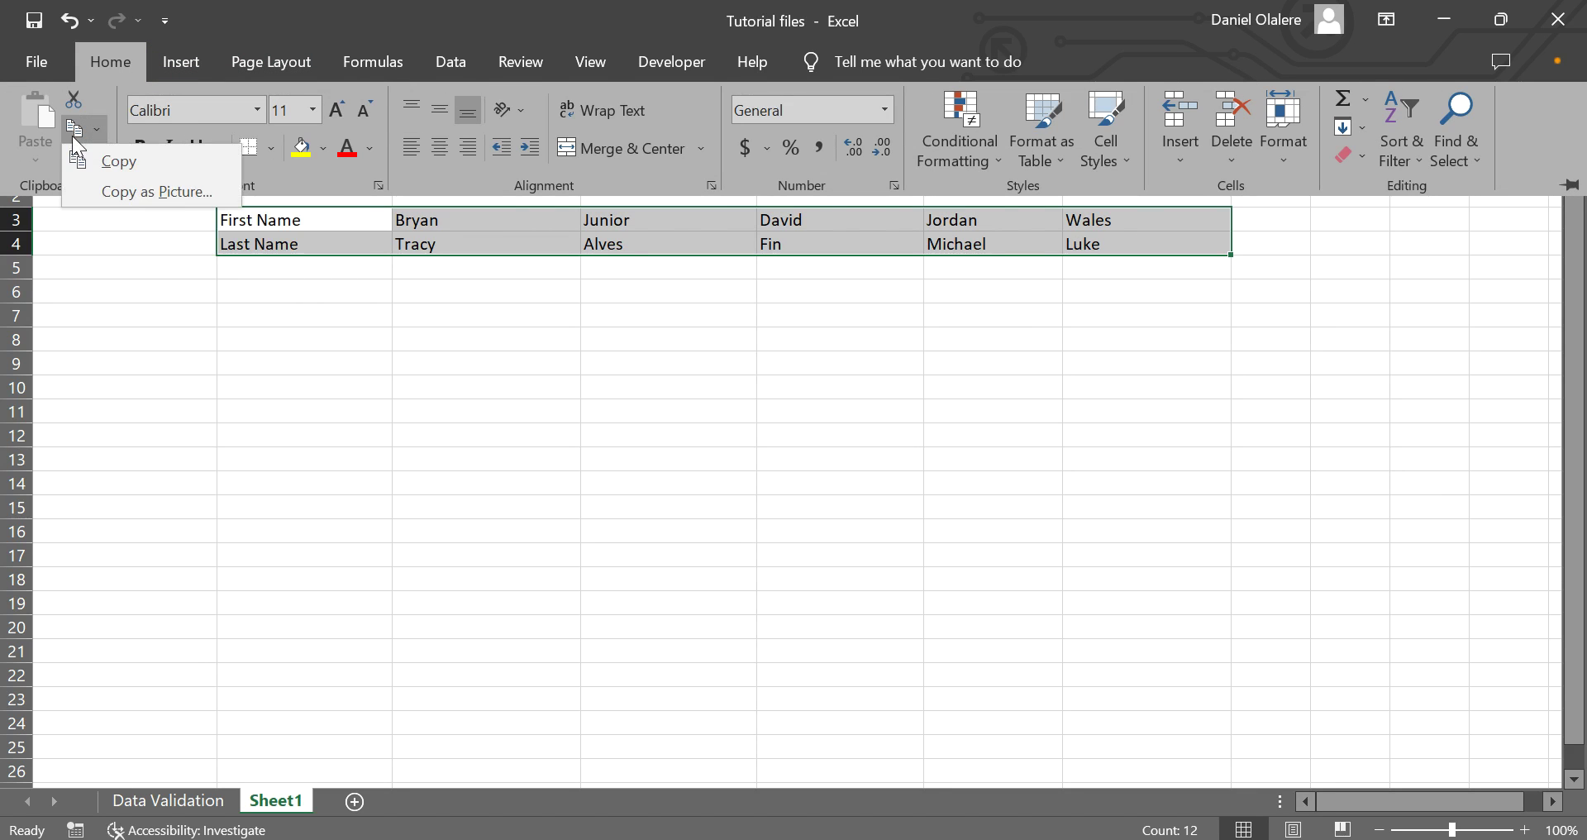
pyautogui.click(117, 162)
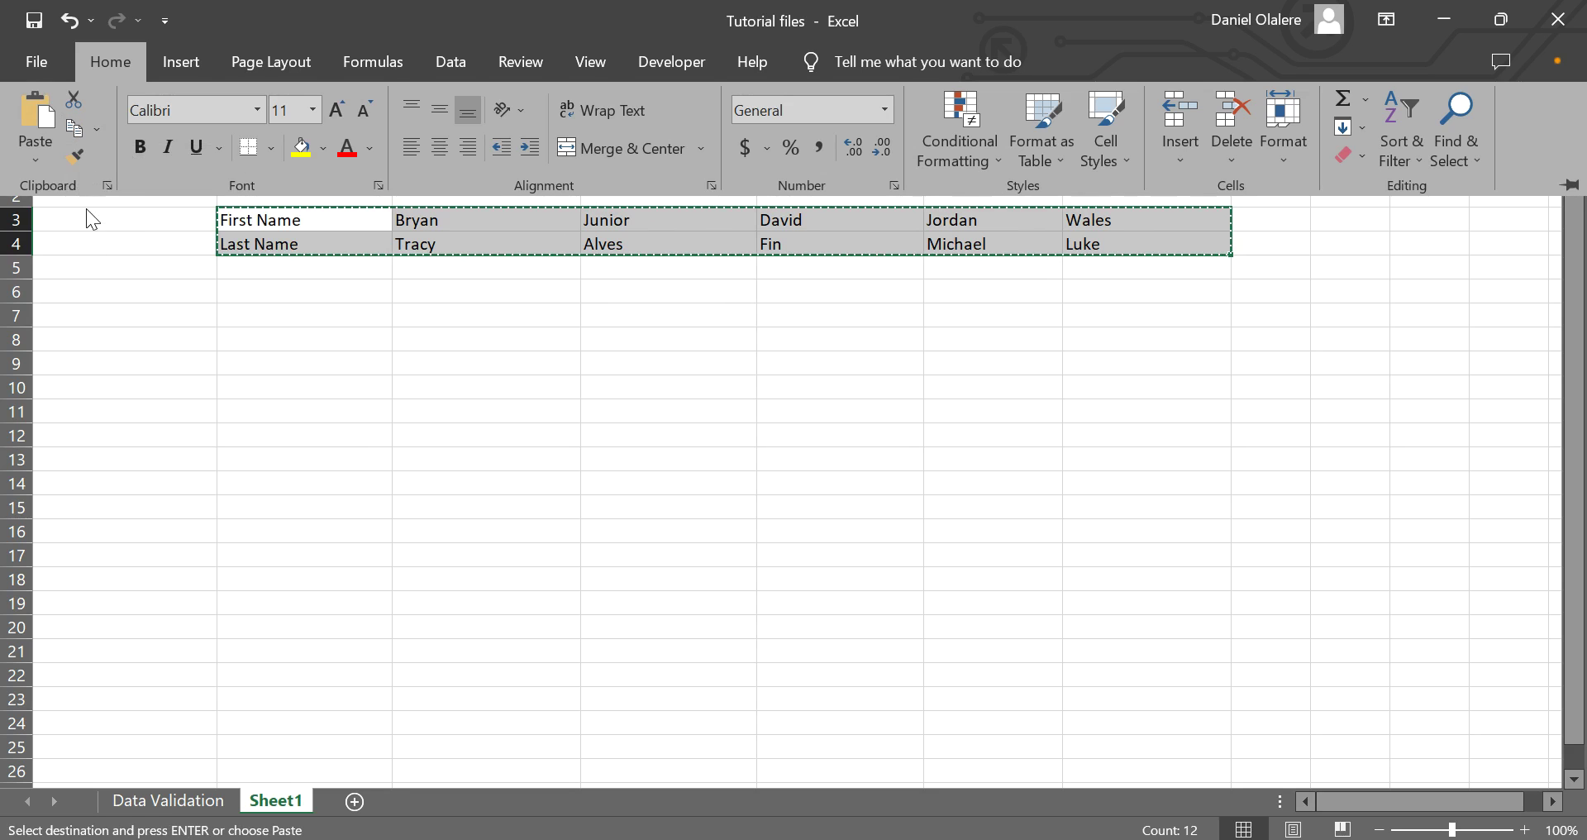
pyautogui.click(82, 288)
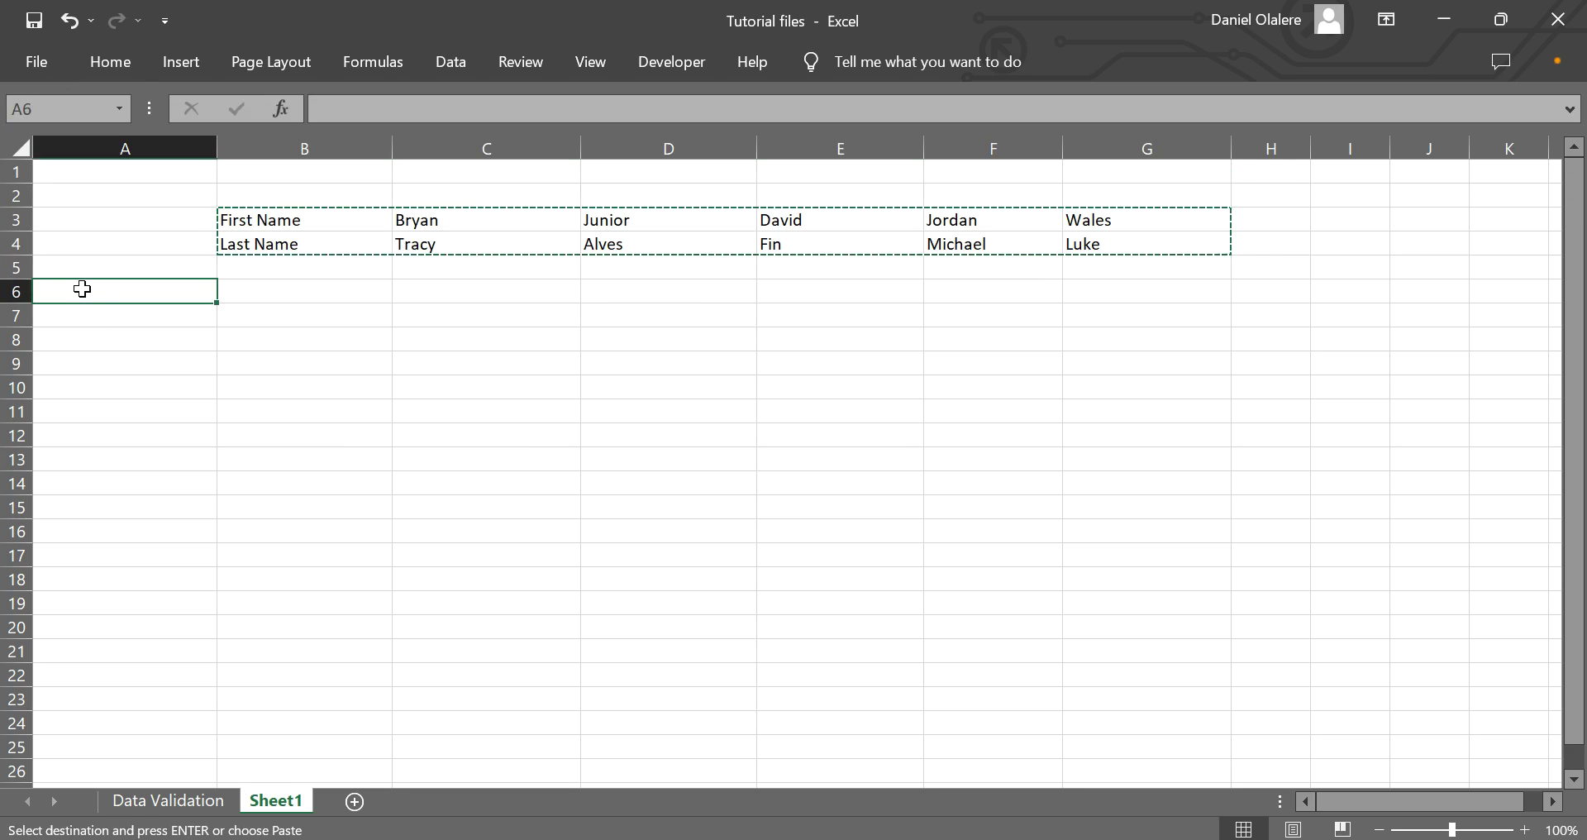
# Paste the copied table into A6 using Paste Special with Transpose.
pyautogui.rightClick(82, 288)
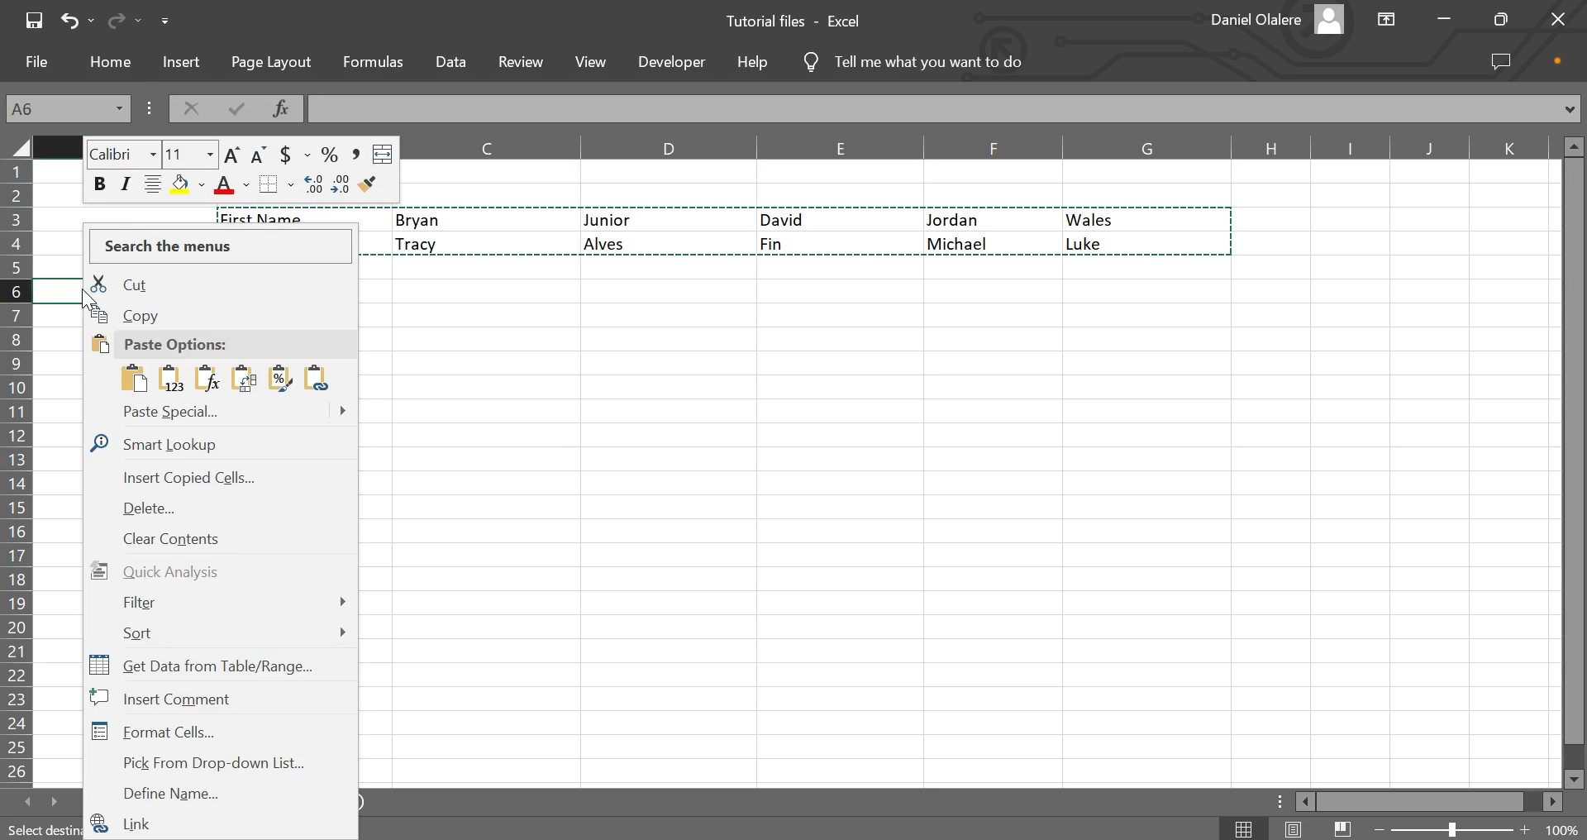
pyautogui.click(180, 413)
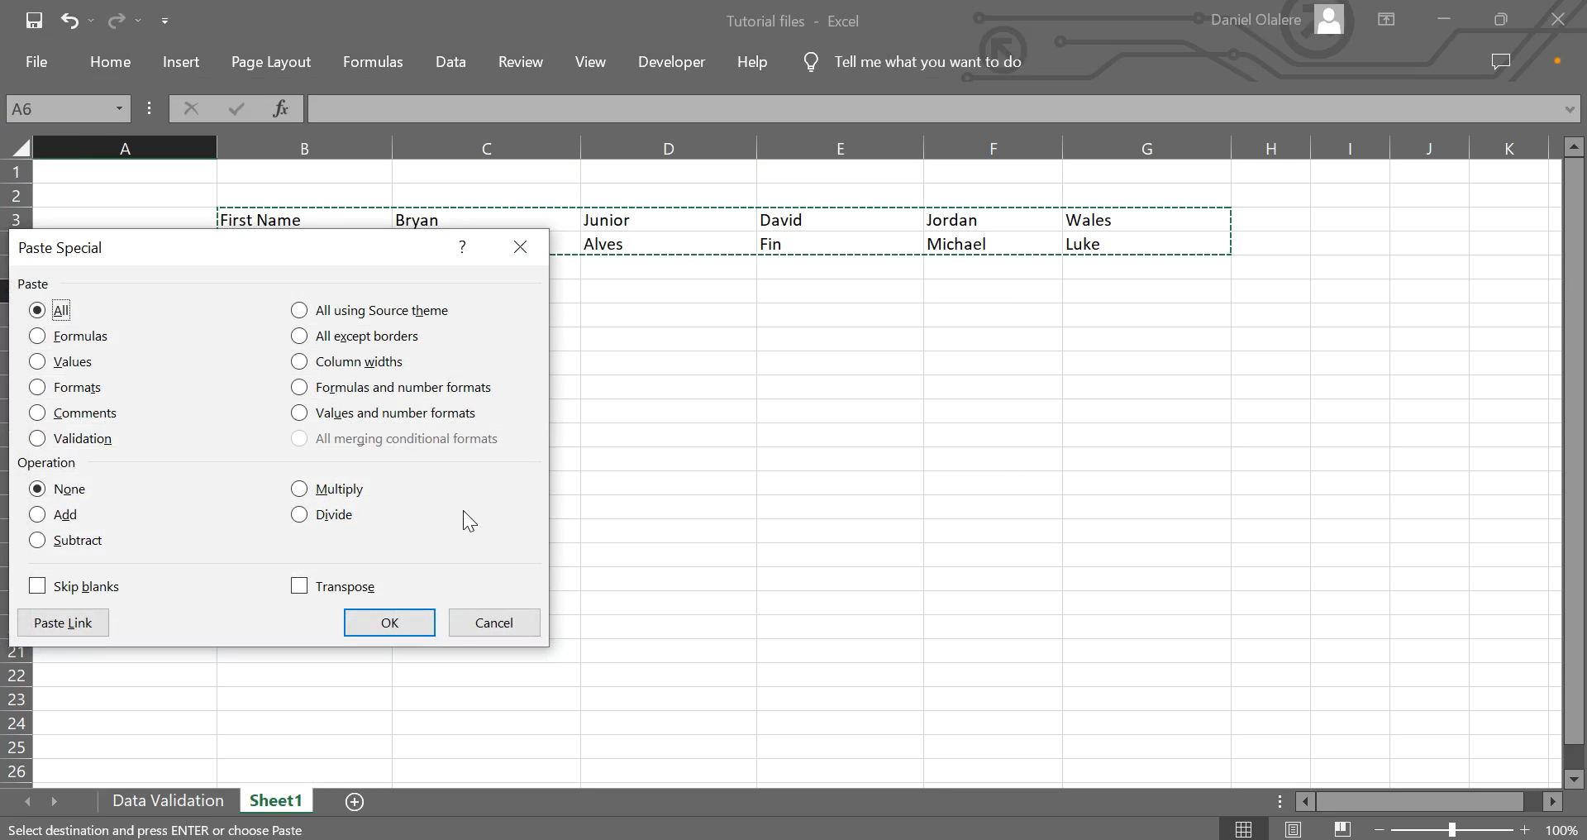
pyautogui.click(304, 592)
pyautogui.click(411, 623)
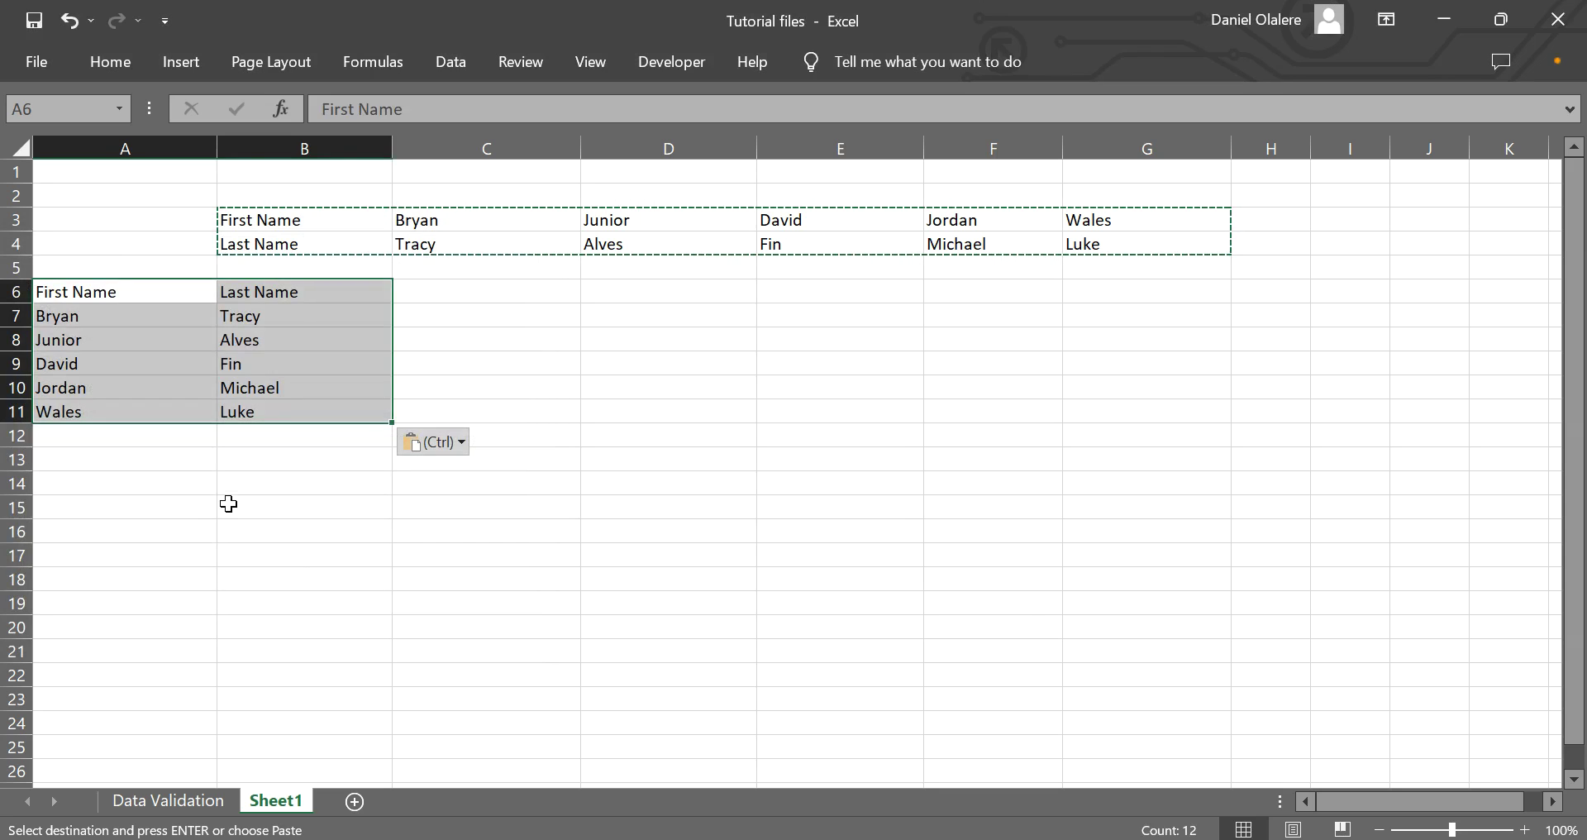
pyautogui.click(228, 387)
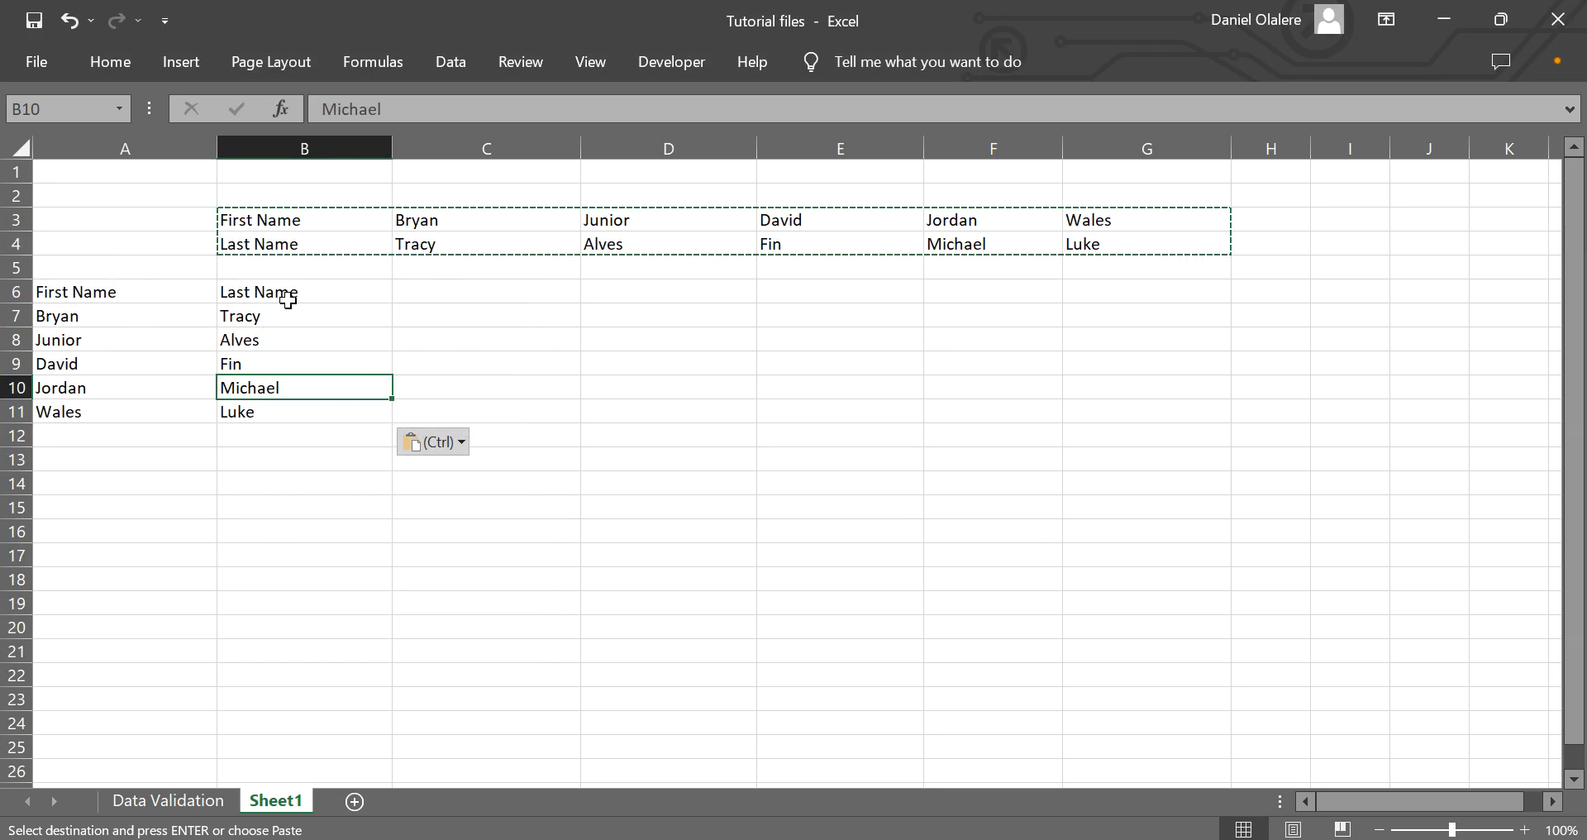
# Clear the original horizontal names from B3:G4.
pyautogui.moveTo(252, 229); pyautogui.dragTo(1133, 240)
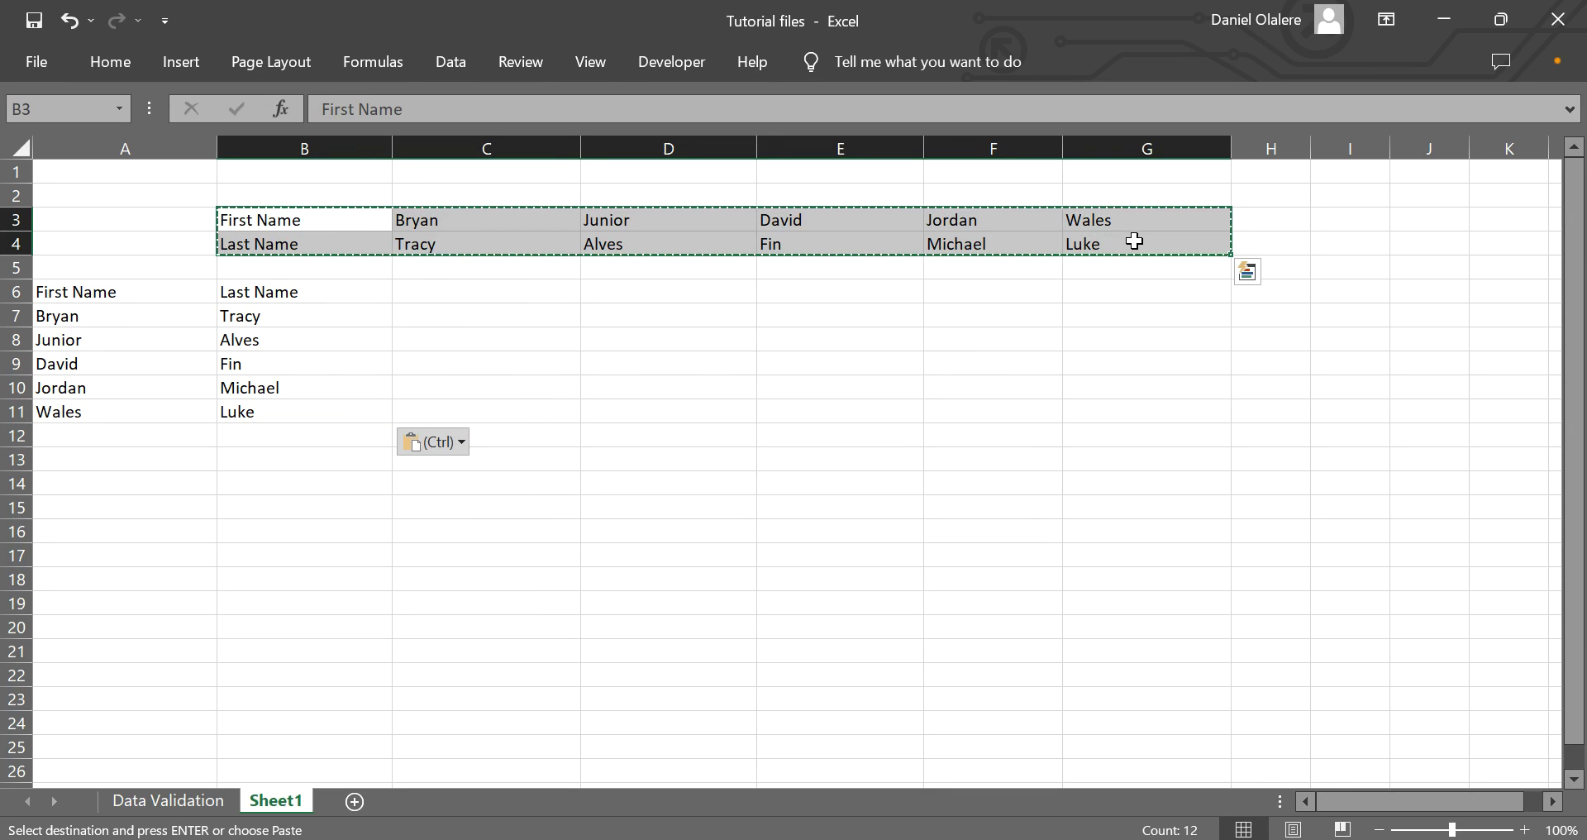
pyautogui.press('Delete')
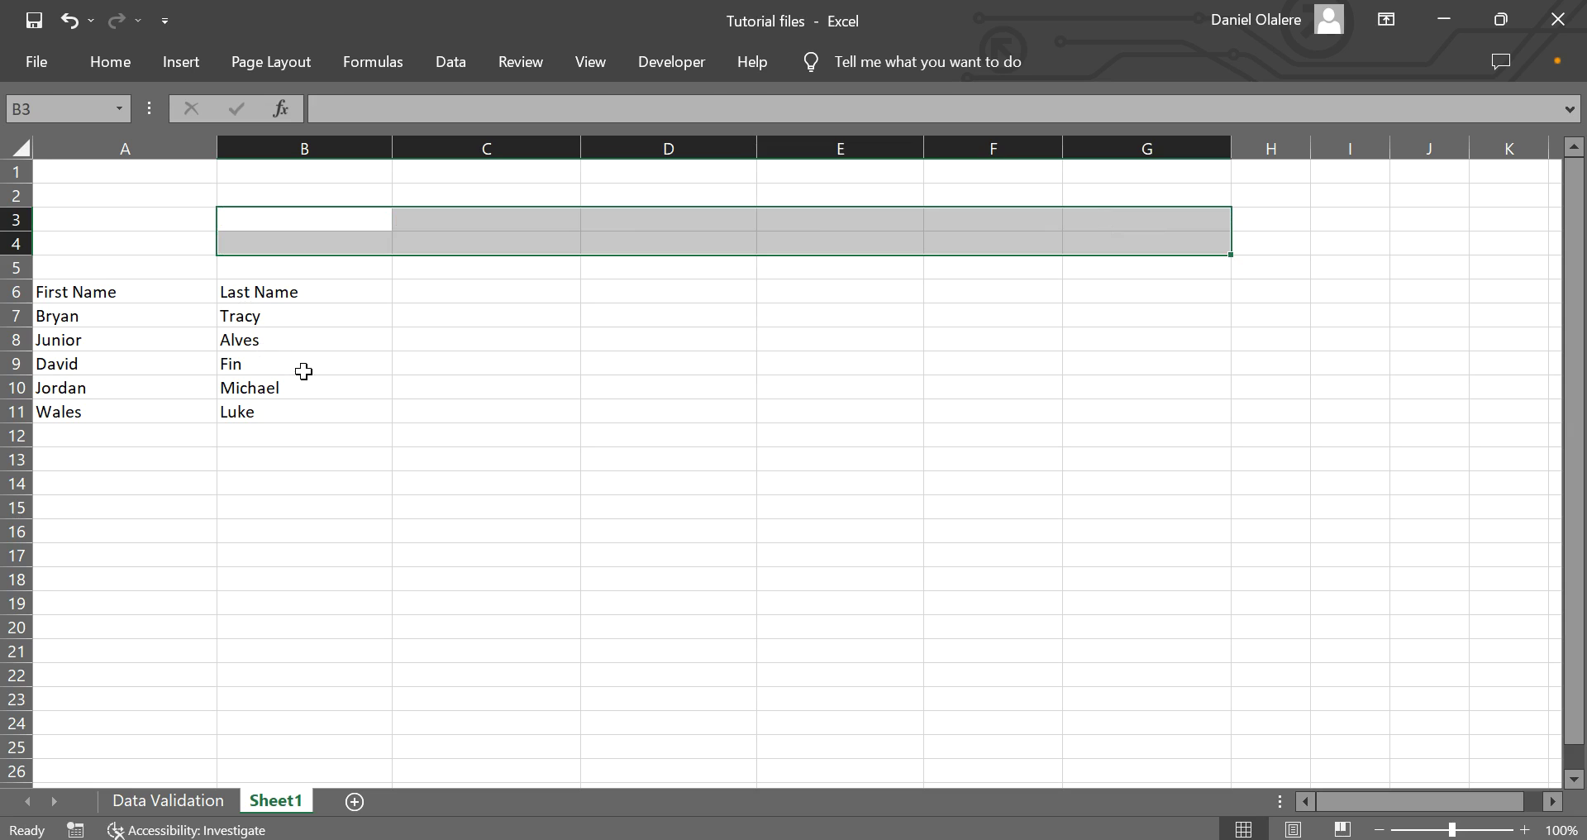
pyautogui.click(305, 382)
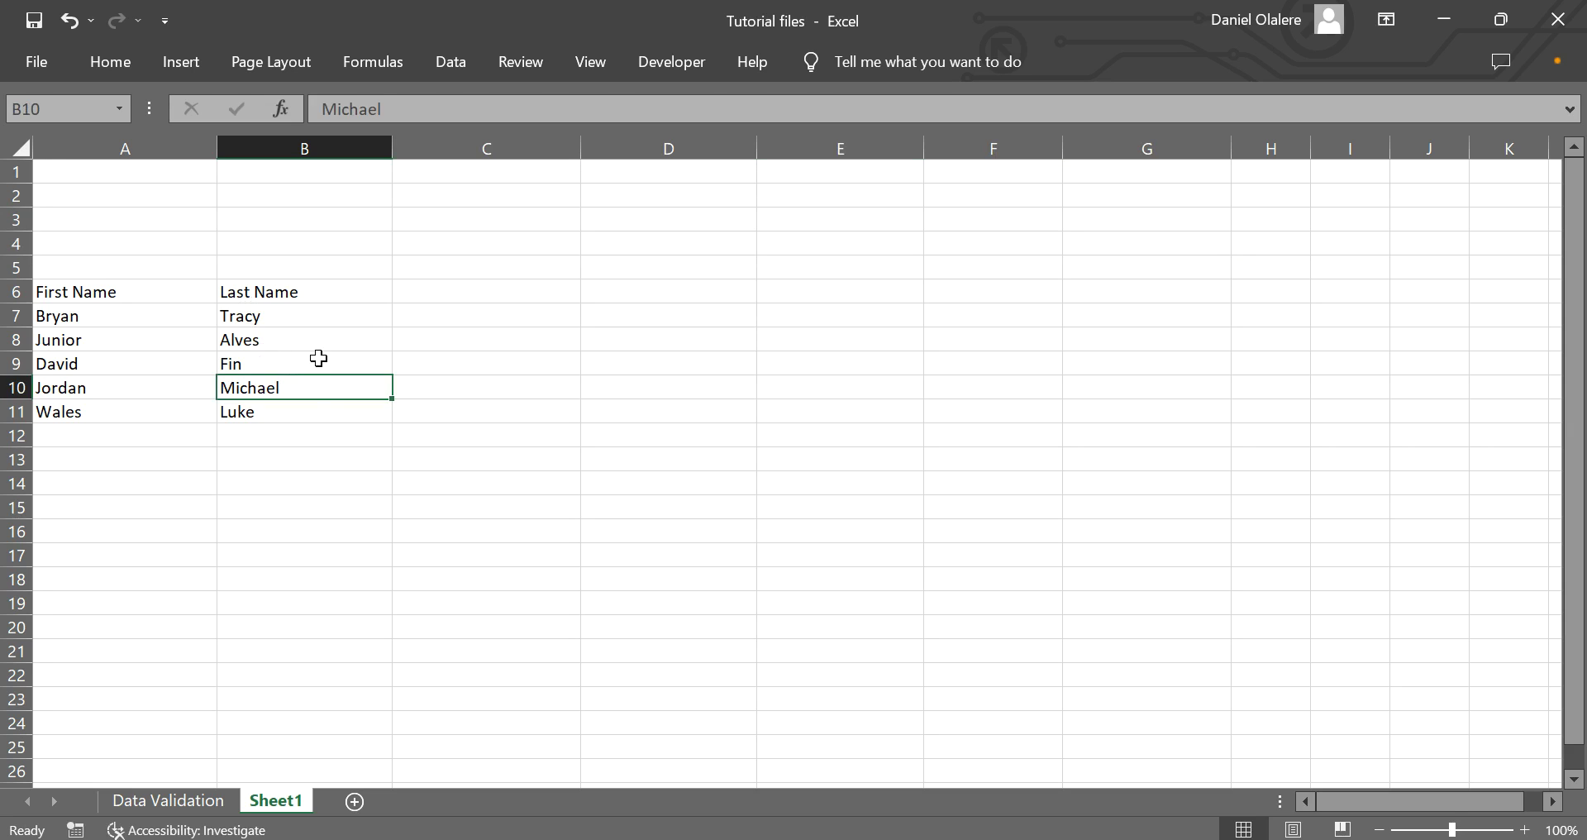
pyautogui.click(457, 296)
# Type the heading 'Email Address' in C6.
pyautogui.write('Phon')
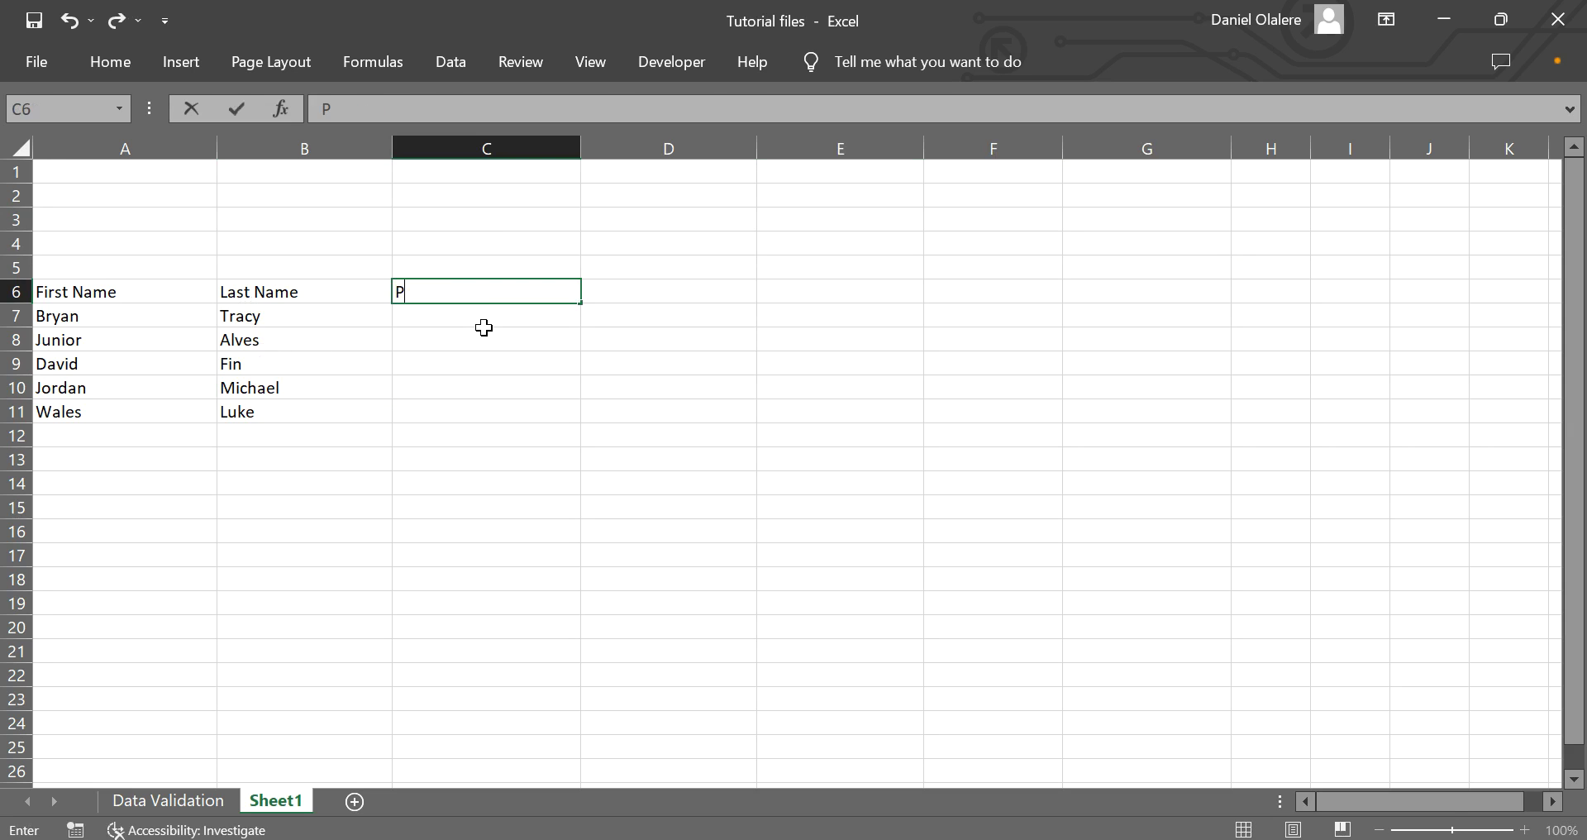
pyautogui.press('BackSpace')
pyautogui.press('BackSpace')
pyautogui.press('BackSpace')
pyautogui.press('BackSpace')
pyautogui.write('Email addres')
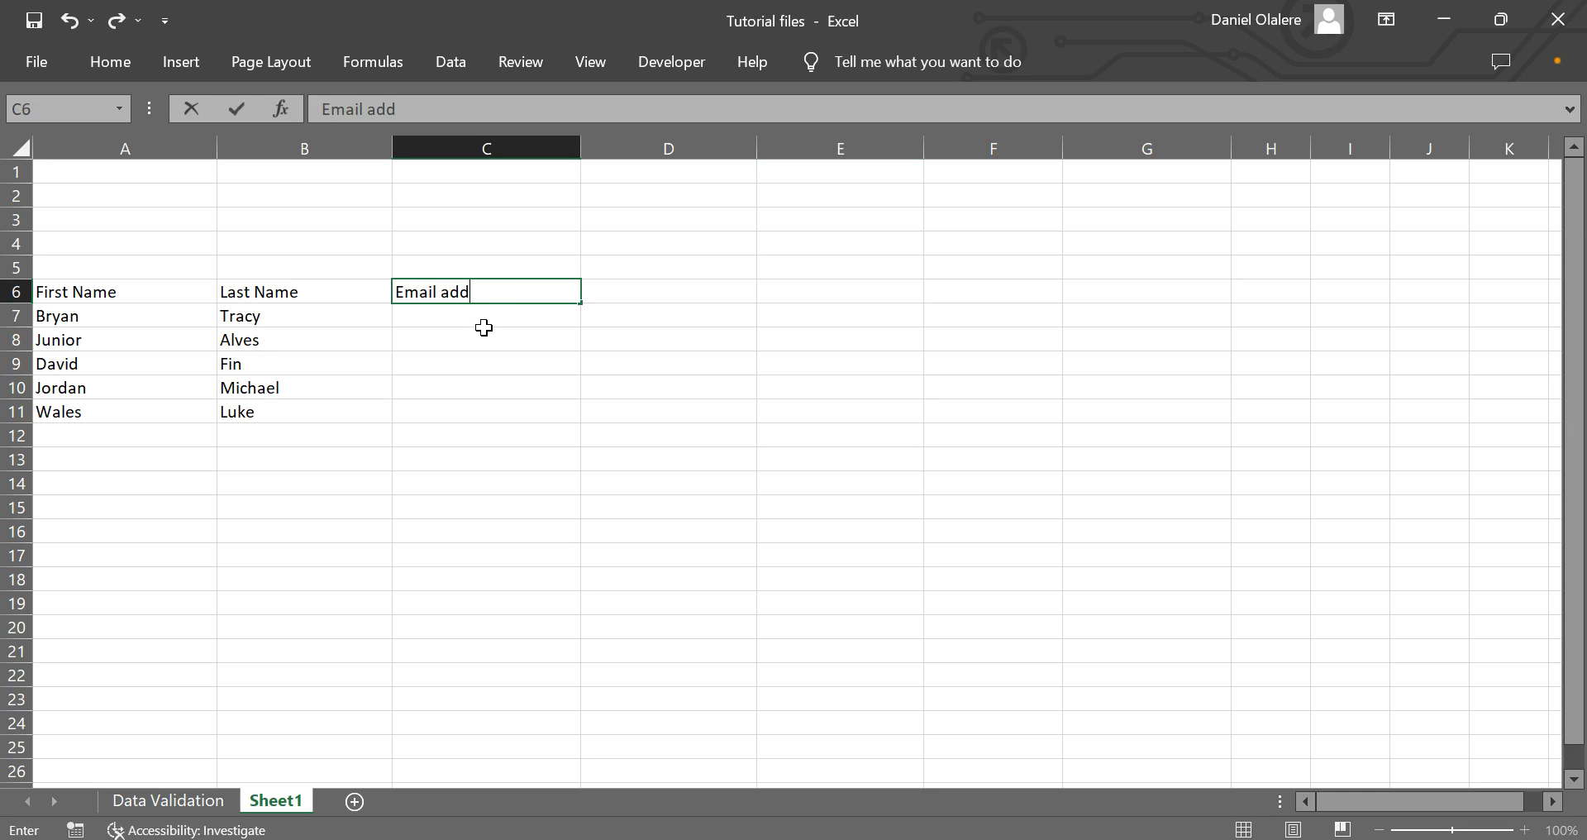
pyautogui.press('BackSpace')
pyautogui.press('BackSpace')
pyautogui.press('BackSpace')
pyautogui.press('BackSpace')
pyautogui.press('BackSpace')
pyautogui.press('BackSpace')
pyautogui.press('BackSpace')
pyautogui.write('Address')
pyautogui.press('Return')
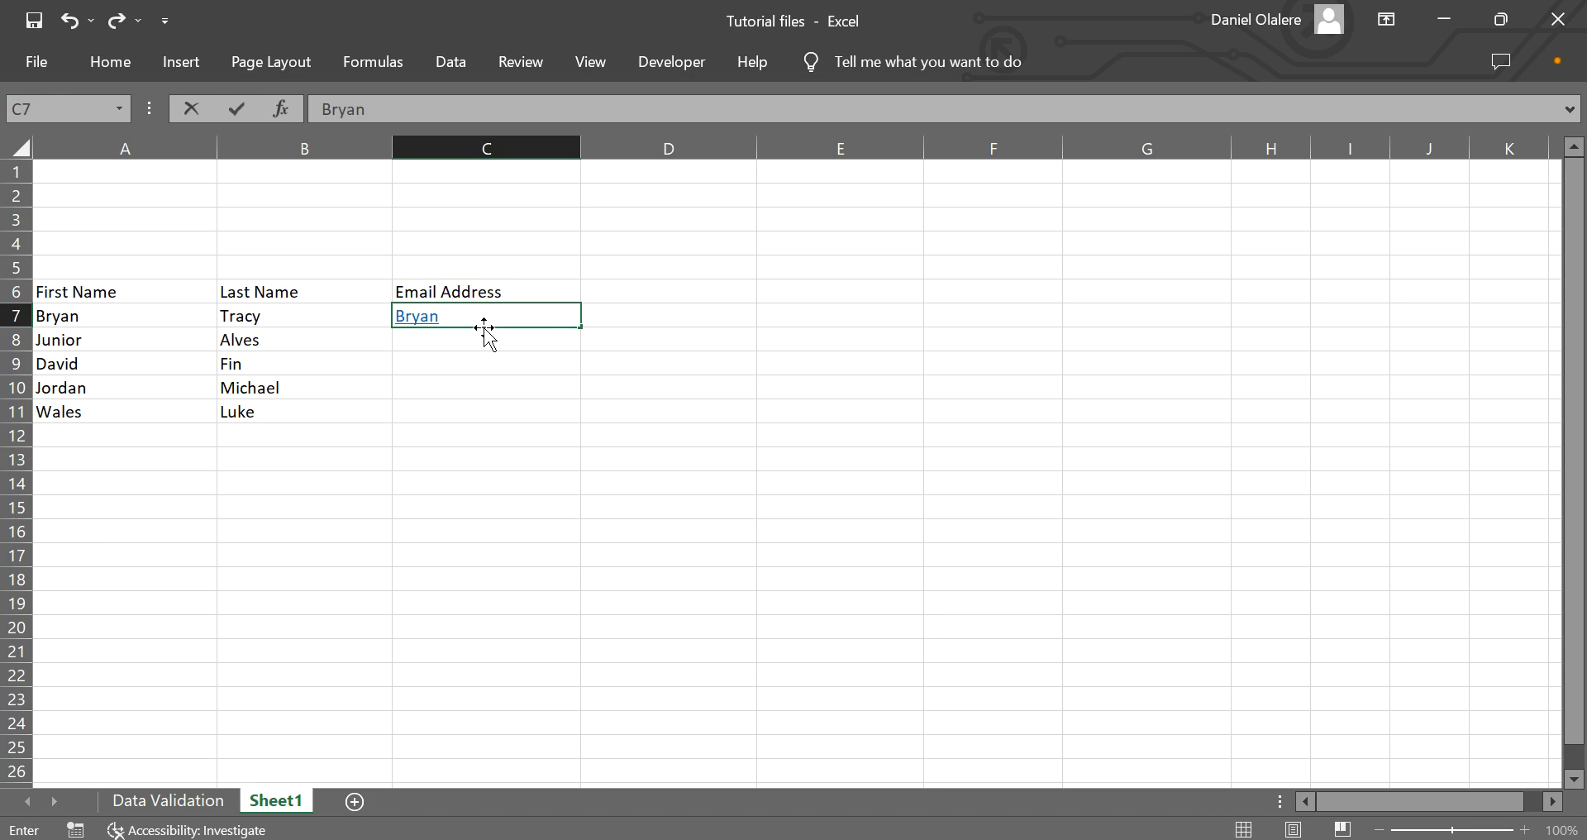
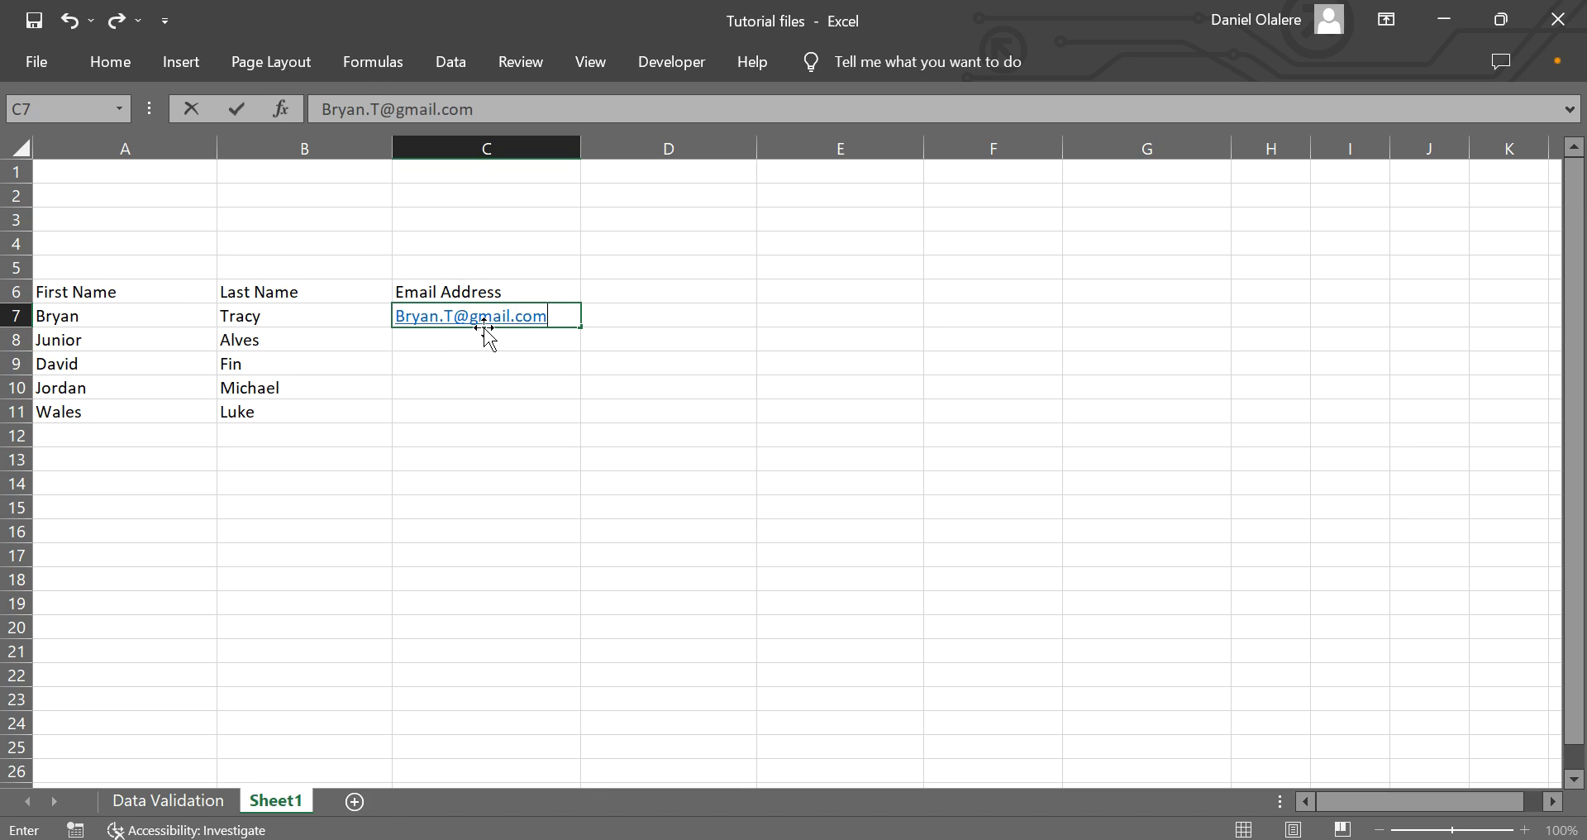
# Enter the first person's e-mail in C7 and accept Flash Fill for the remaining rows.
pyautogui.press('Return')
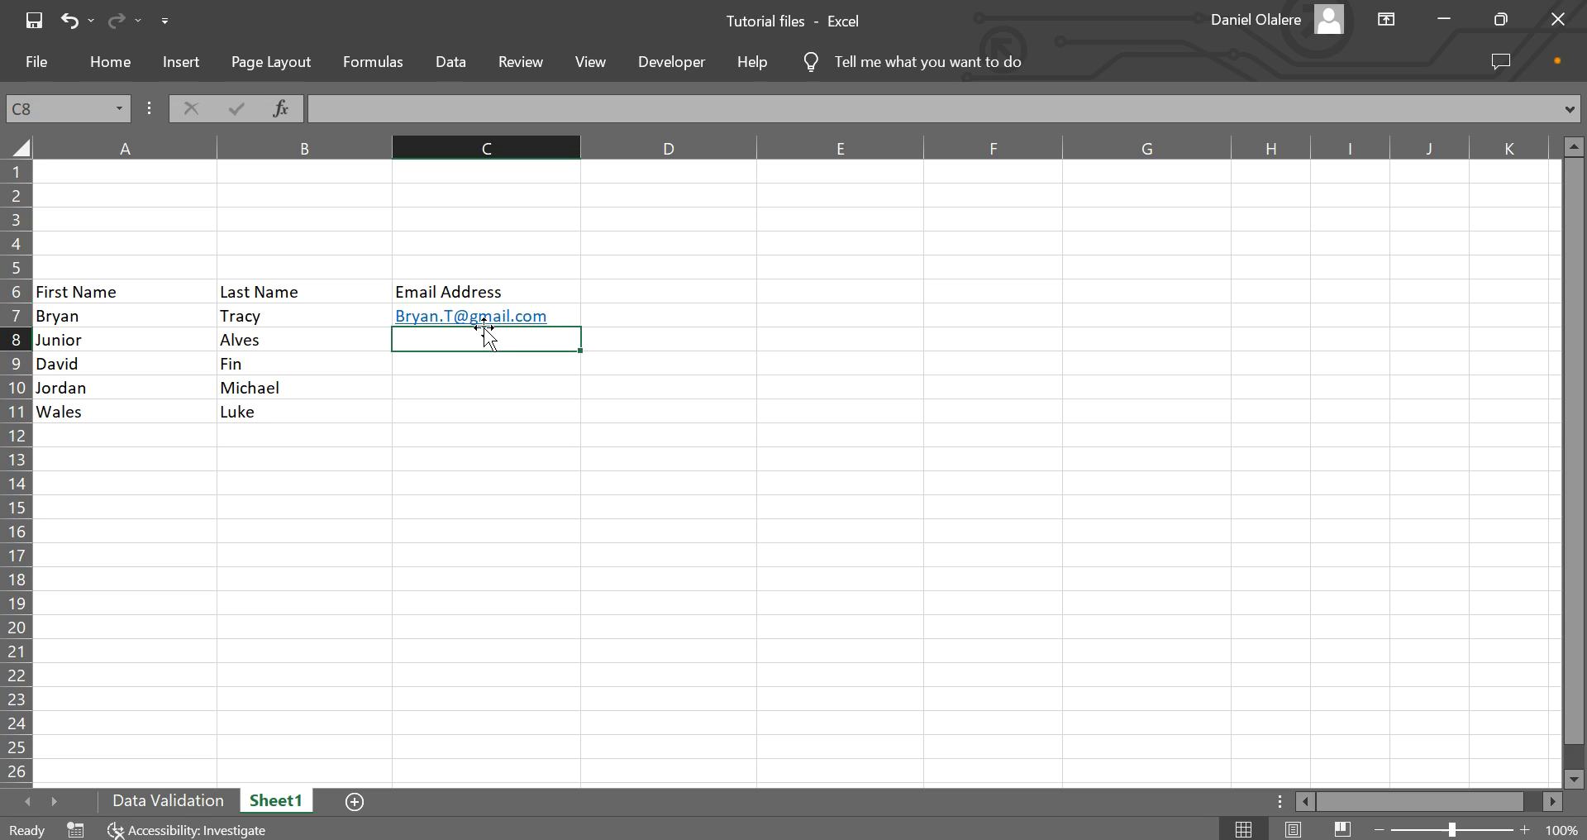
pyautogui.write('J')
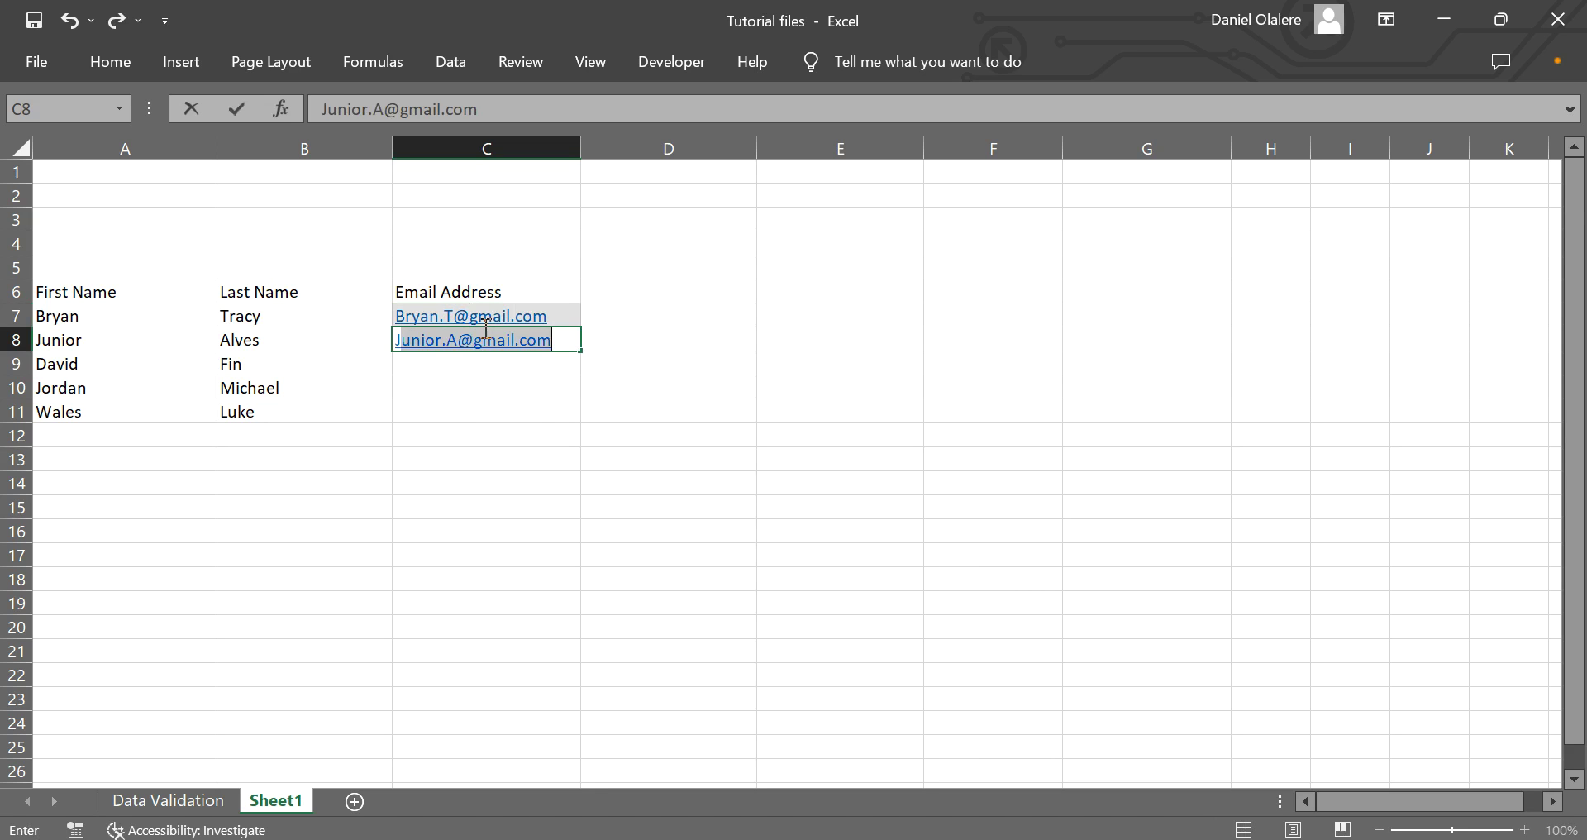
pyautogui.write('unior')
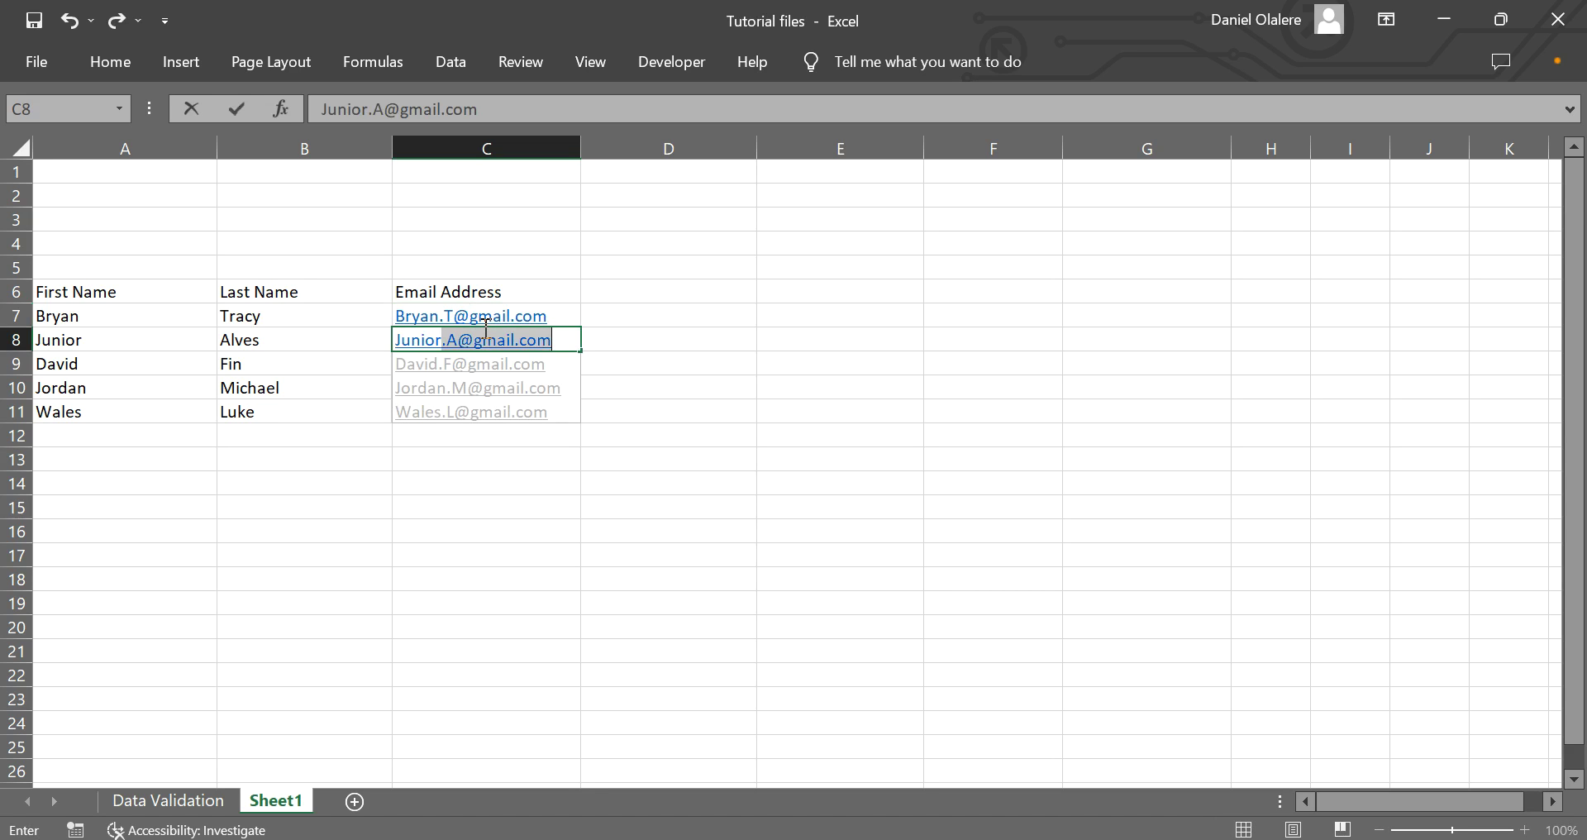
pyautogui.press('Return')
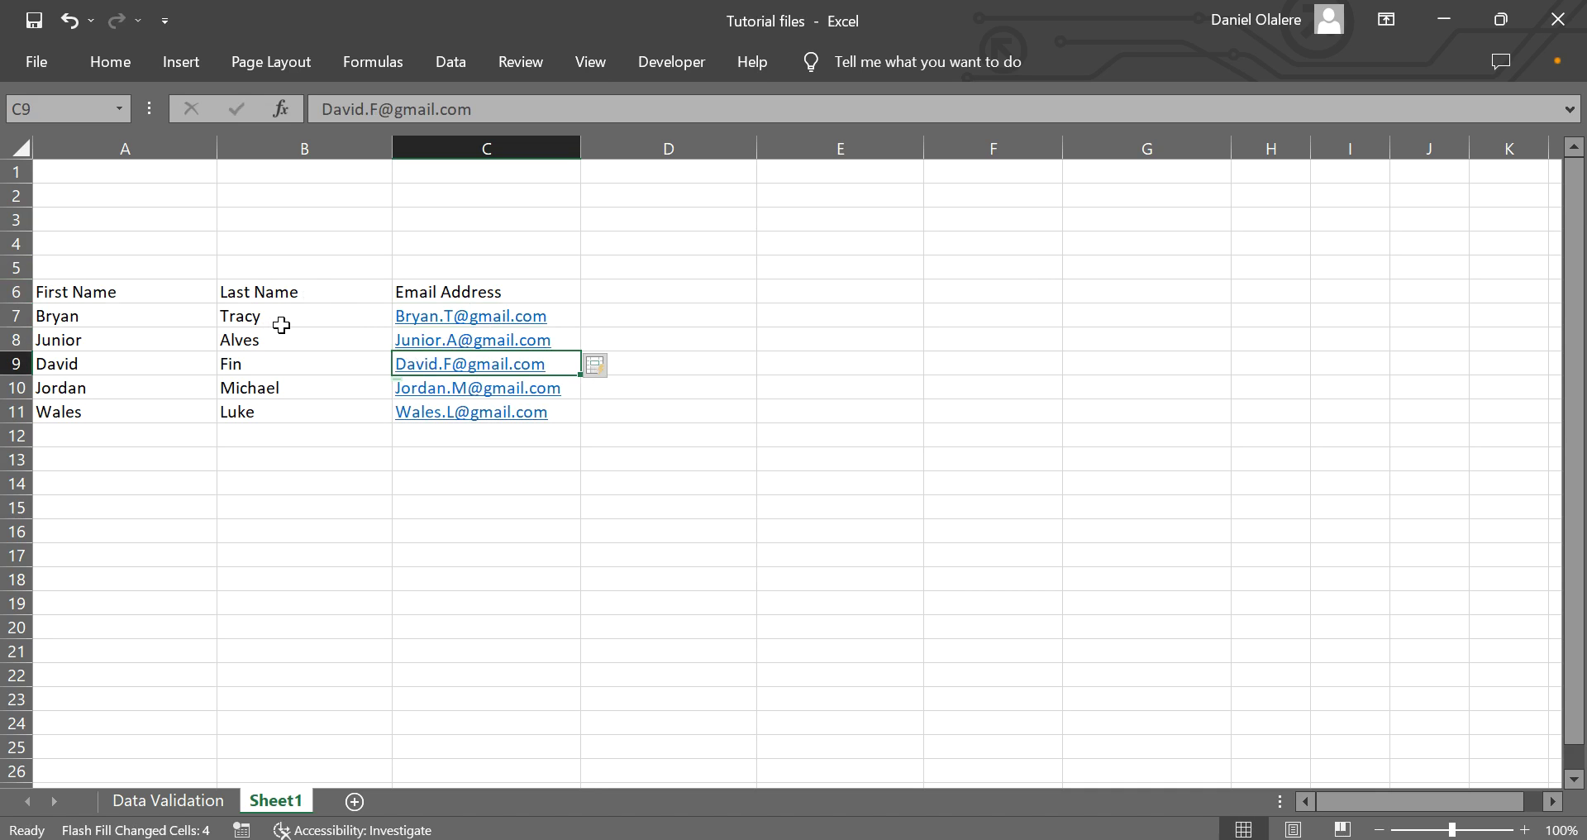
# Select the name and e-mail table A6:C11 and copy it.
pyautogui.click(97, 296)
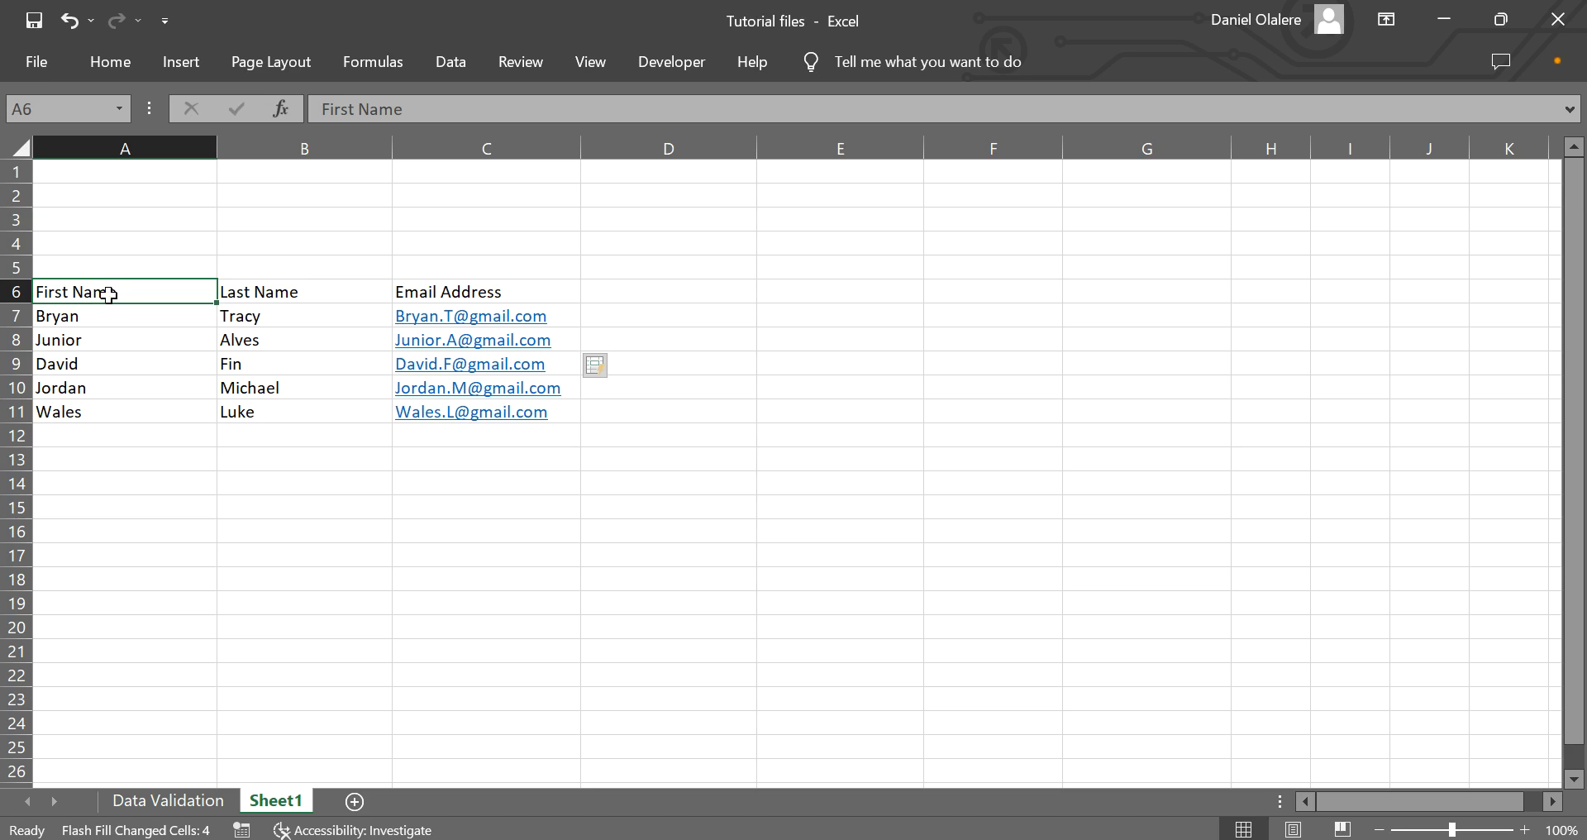
pyautogui.click(283, 295)
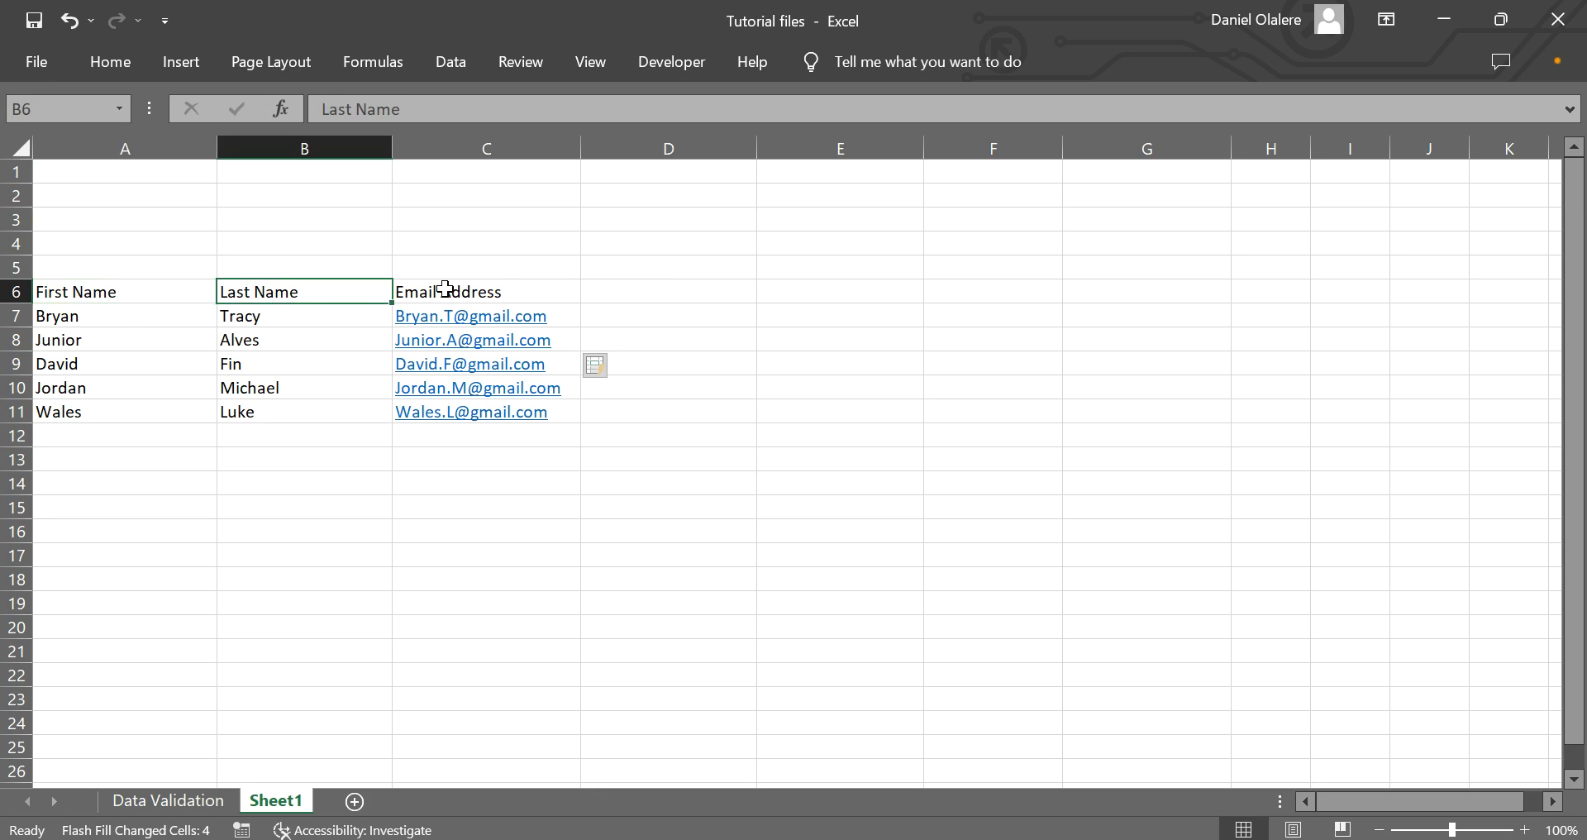
pyautogui.click(444, 291)
pyautogui.moveTo(64, 291); pyautogui.dragTo(374, 417)
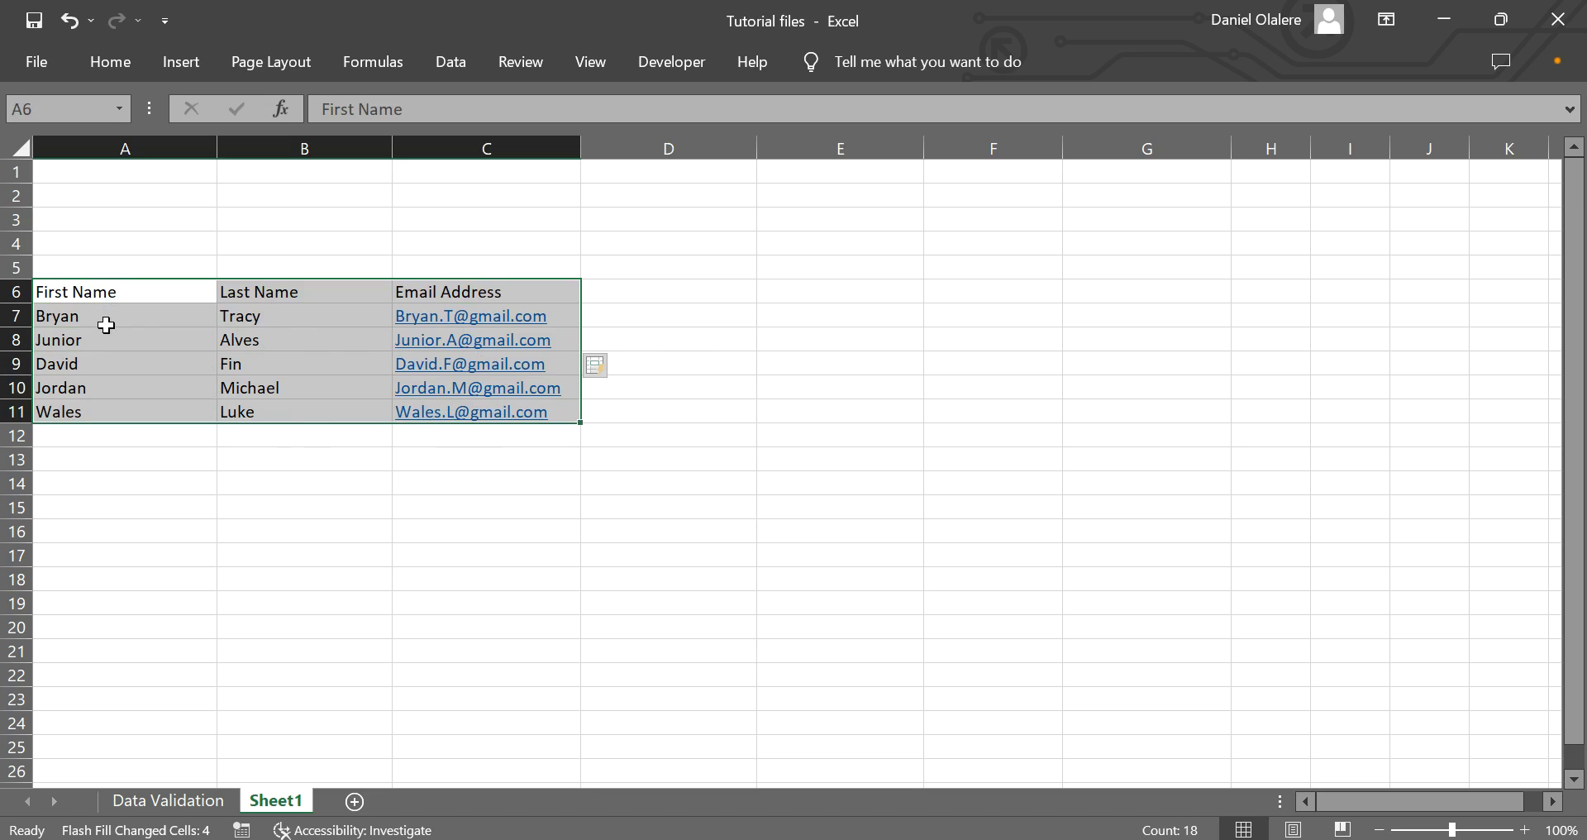
pyautogui.hotkey('ctrl', 'c')
# Paste the table at C1 with Paste Special Transpose.
pyautogui.click(425, 190)
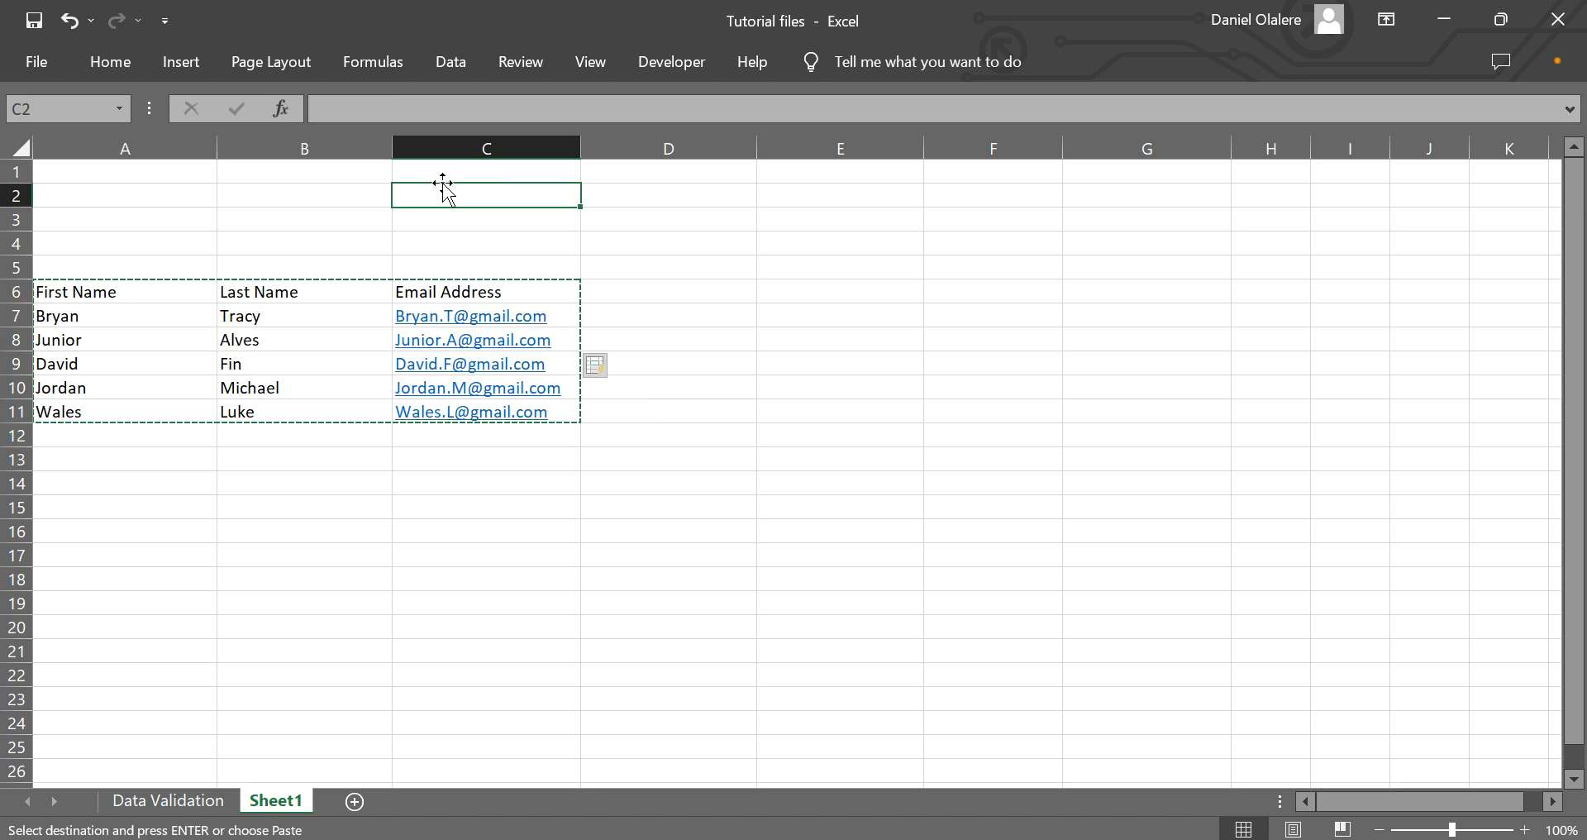
pyautogui.click(446, 171)
pyautogui.rightClick(448, 173)
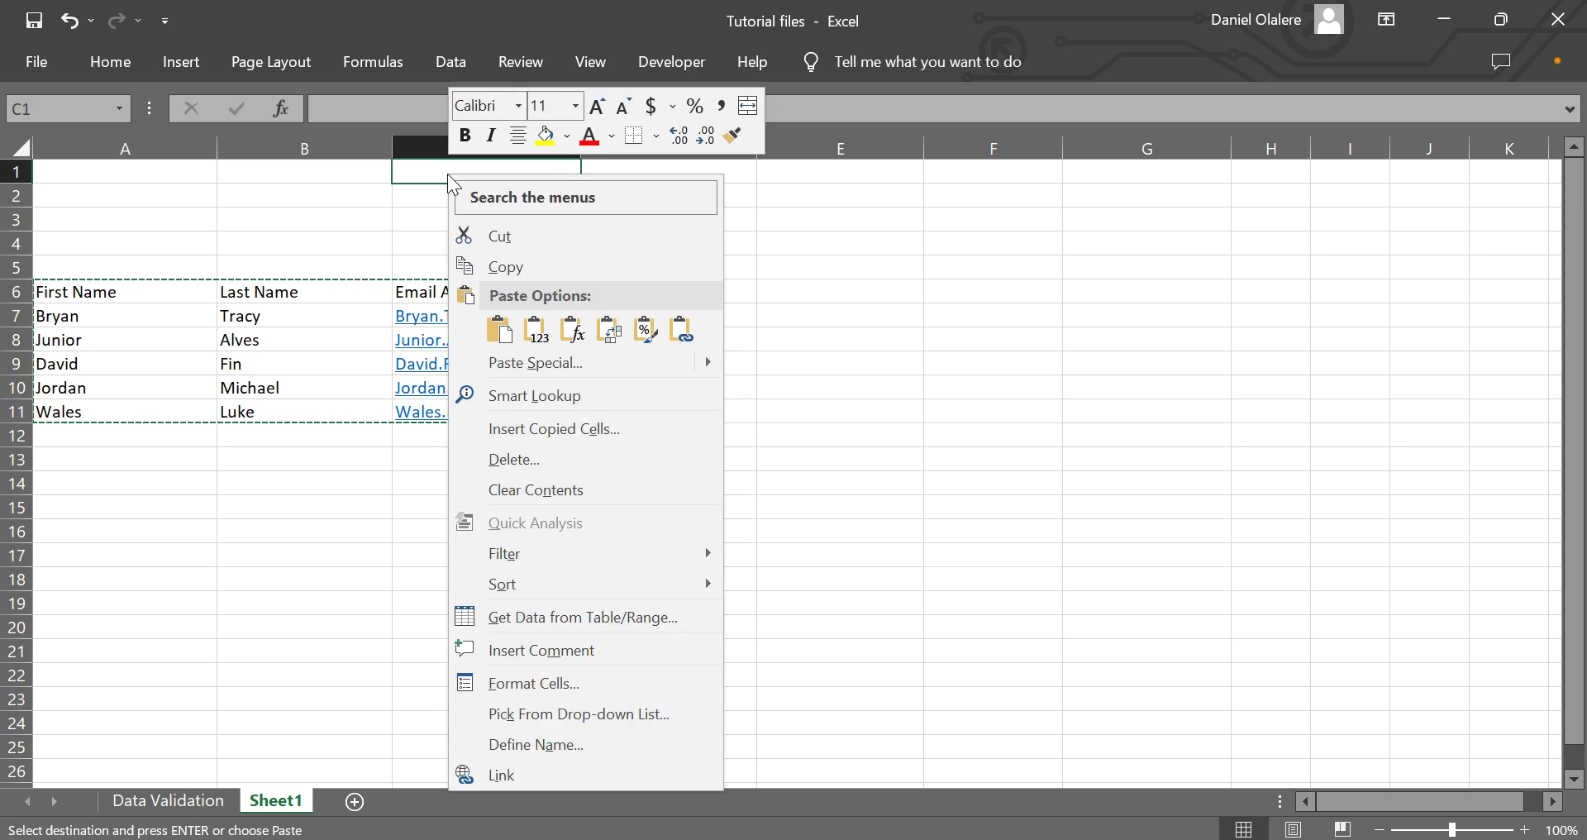
pyautogui.click(532, 364)
pyautogui.click(552, 546)
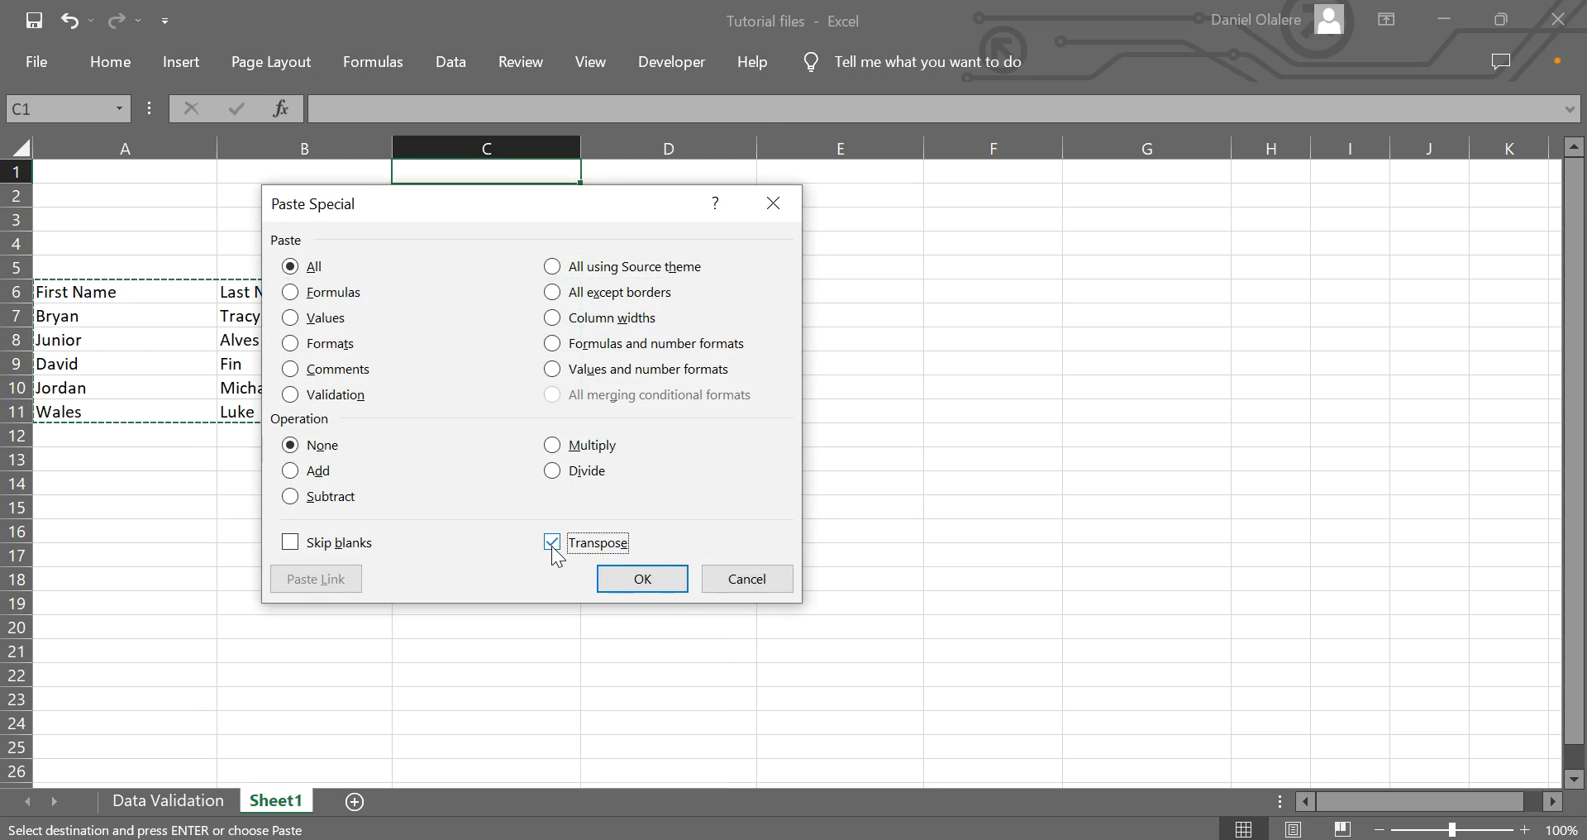
pyautogui.click(644, 580)
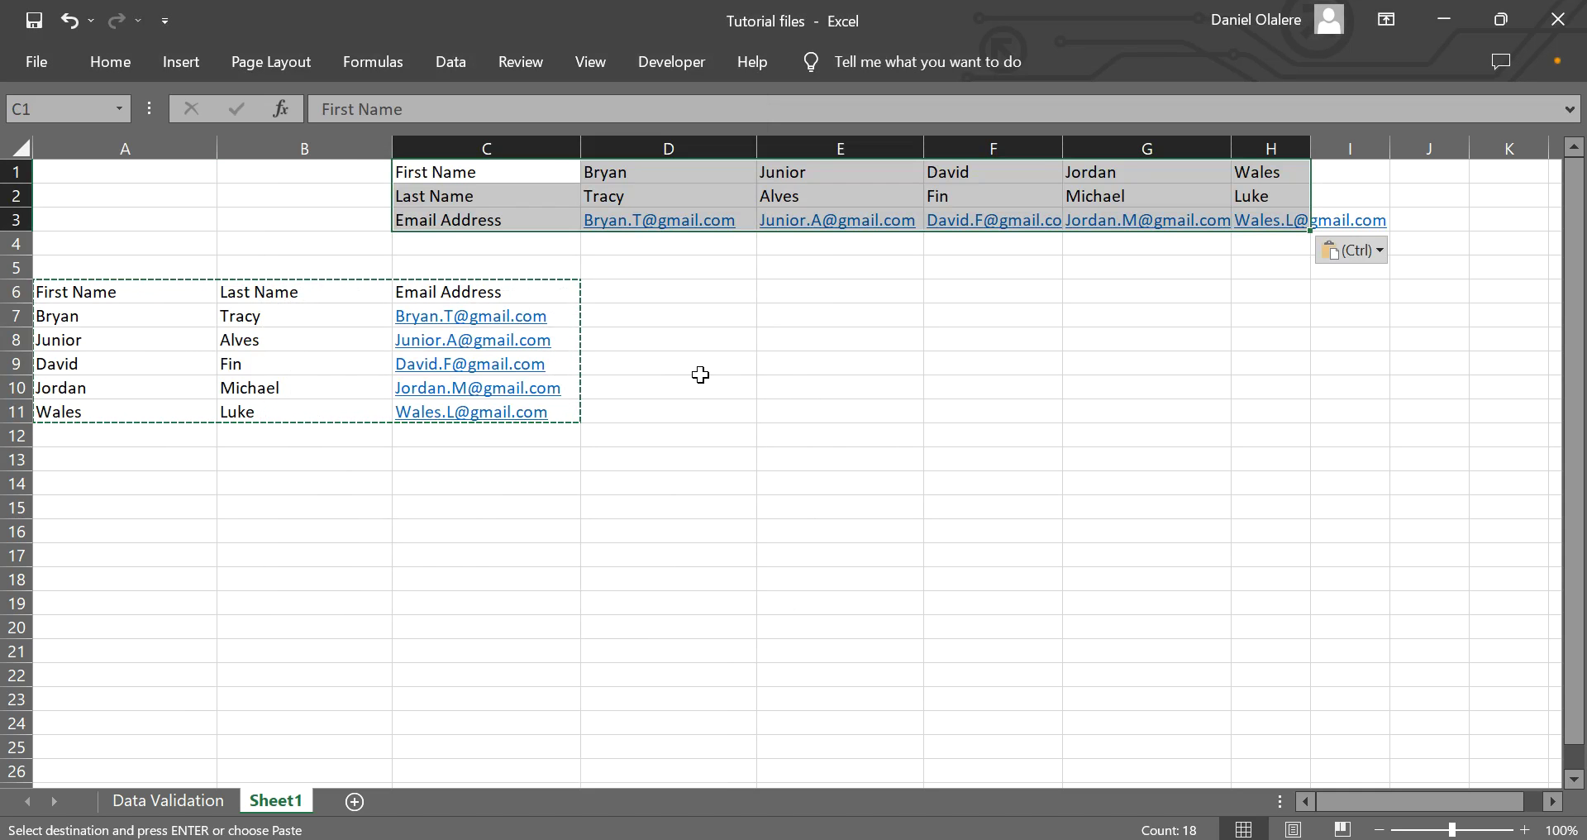
# Auto-fit the widths of columns G, E and H to their contents.
pyautogui.doubleClick(1231, 149)
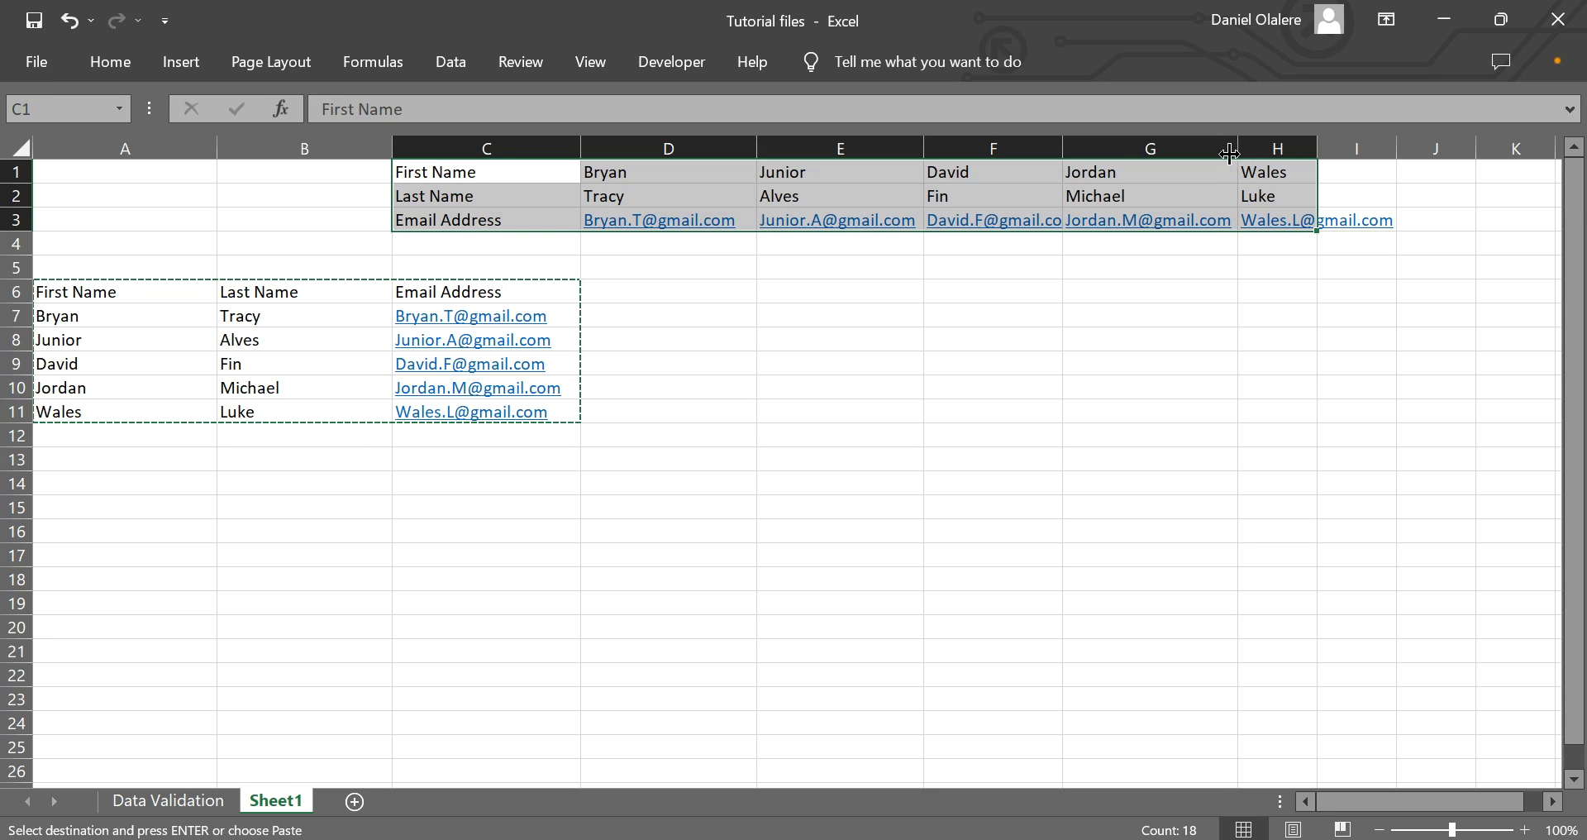
pyautogui.doubleClick(922, 147)
pyautogui.doubleClick(1315, 149)
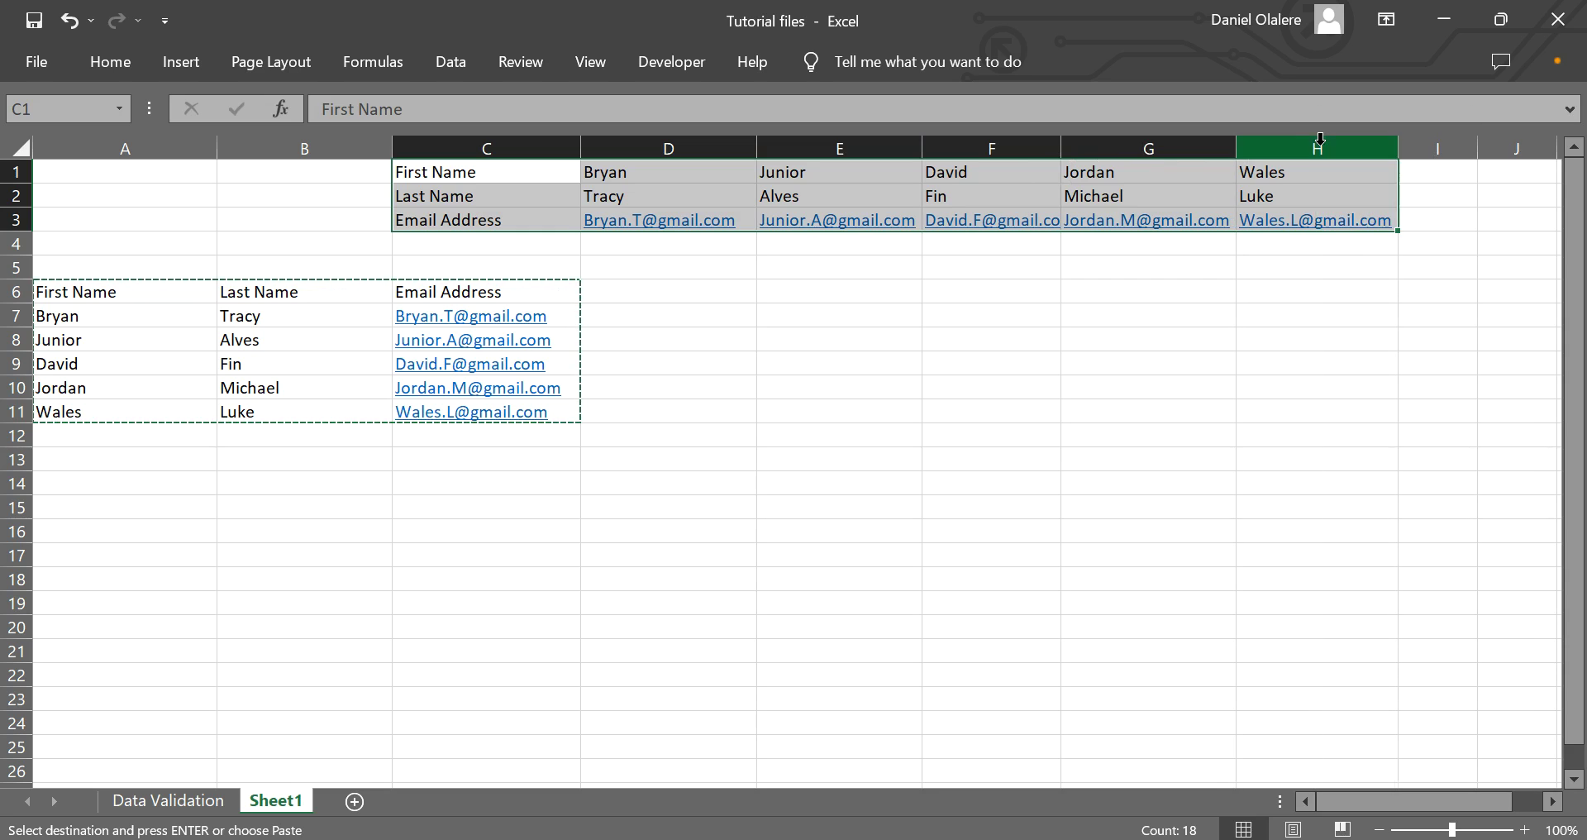
# Delete the contents of A6:C11 and reselect the empty block.
pyautogui.click(659, 304)
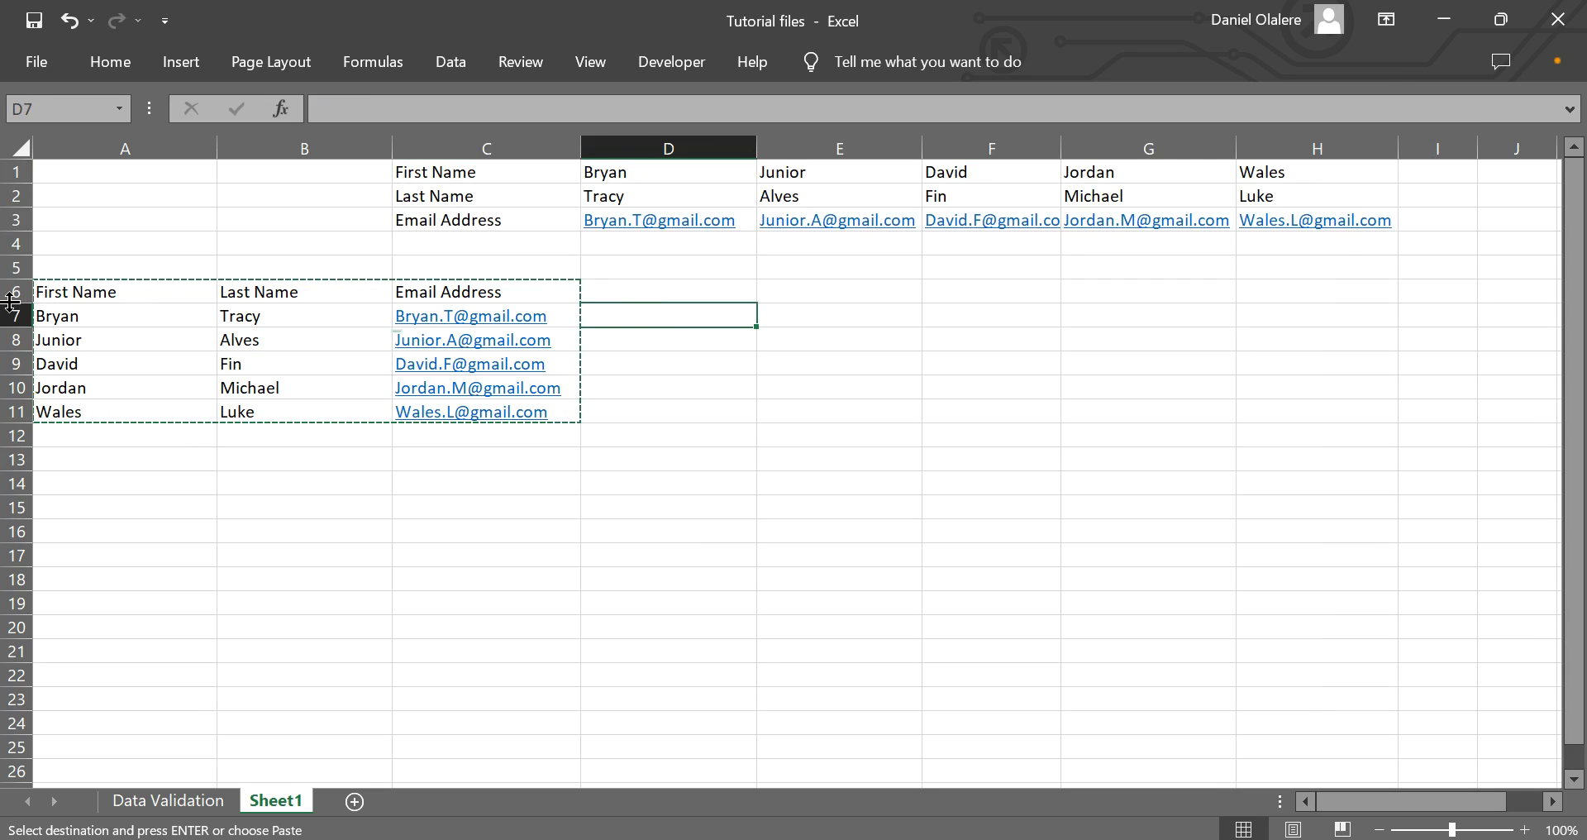
pyautogui.moveTo(88, 298); pyautogui.dragTo(545, 426)
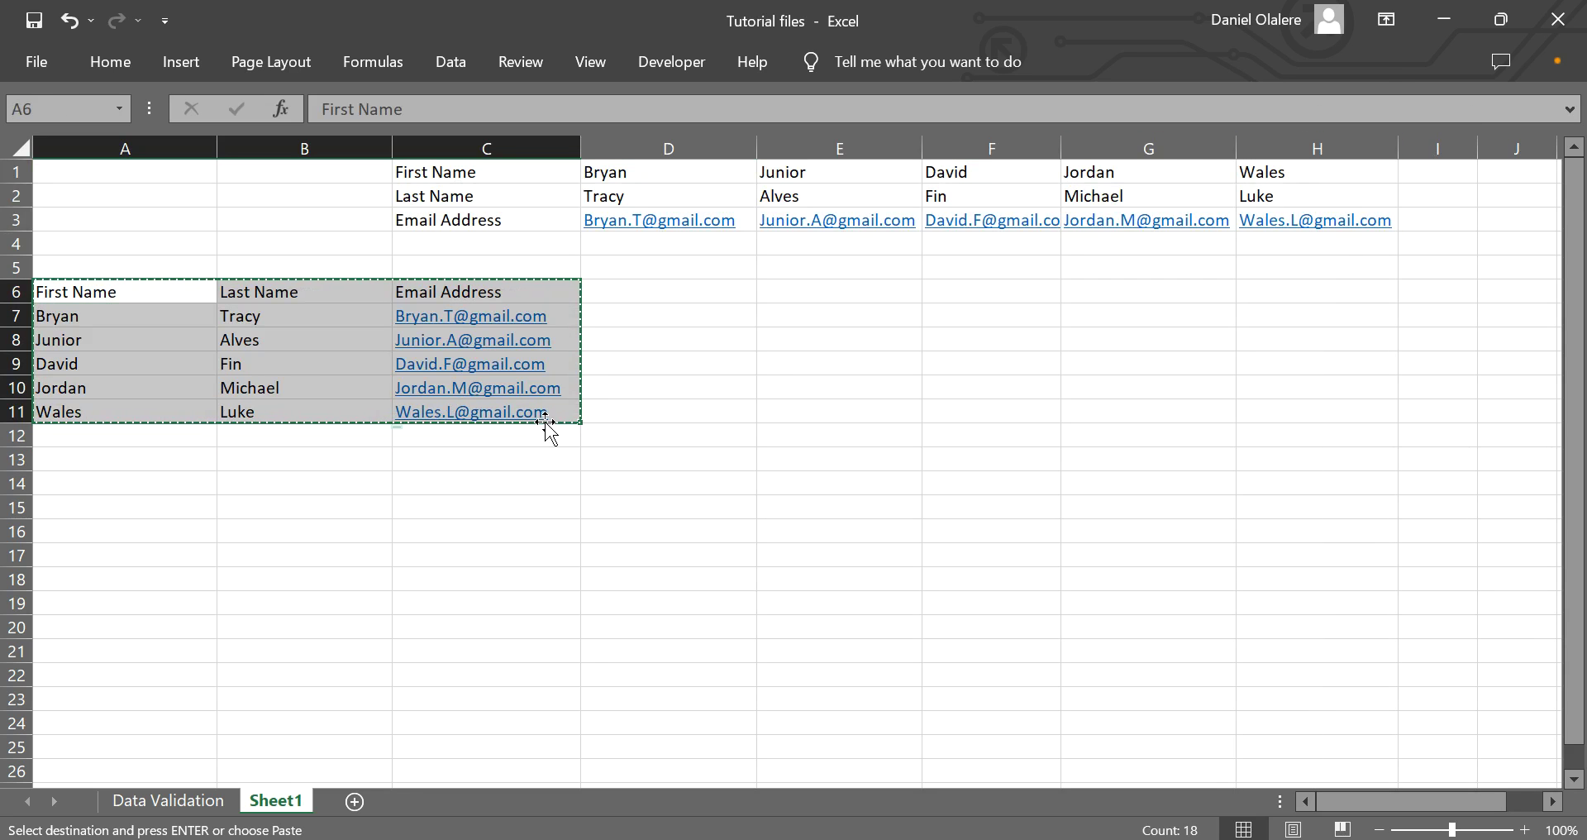
pyautogui.press('Delete')
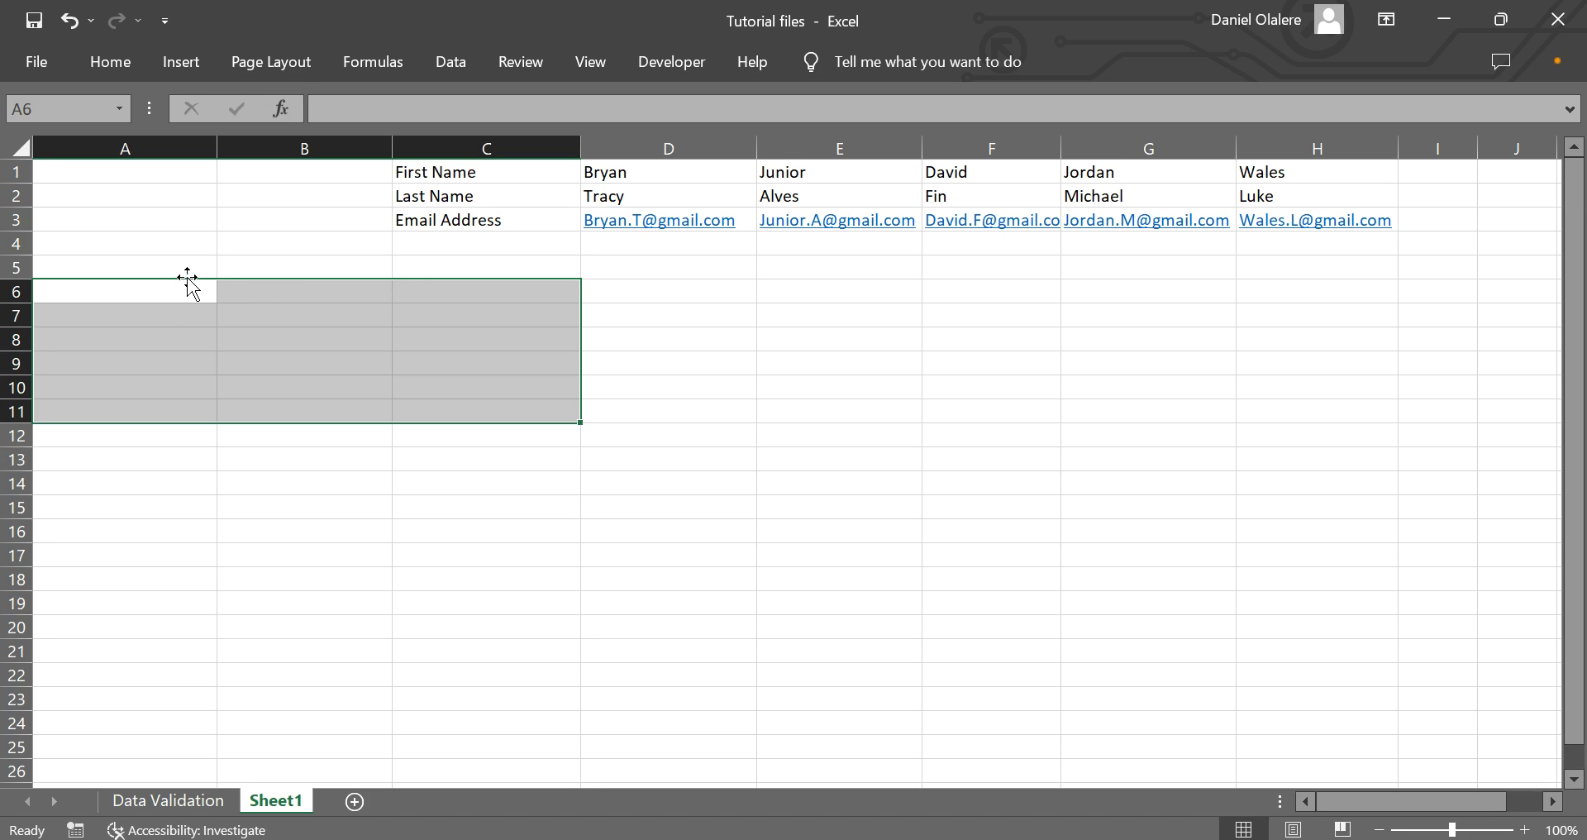
pyautogui.click(348, 357)
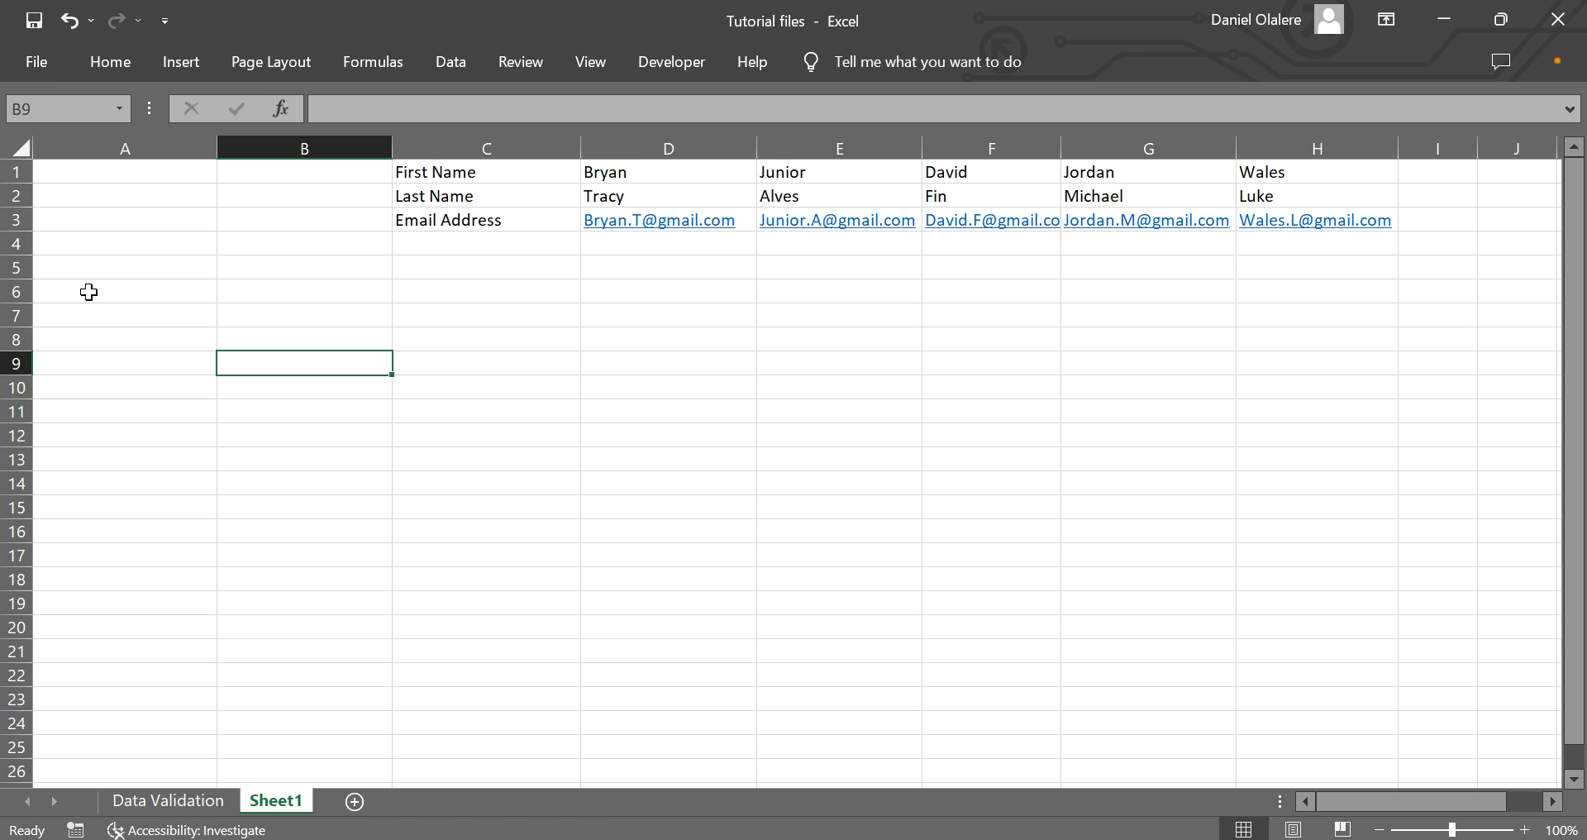
pyautogui.moveTo(88, 291); pyautogui.dragTo(460, 415)
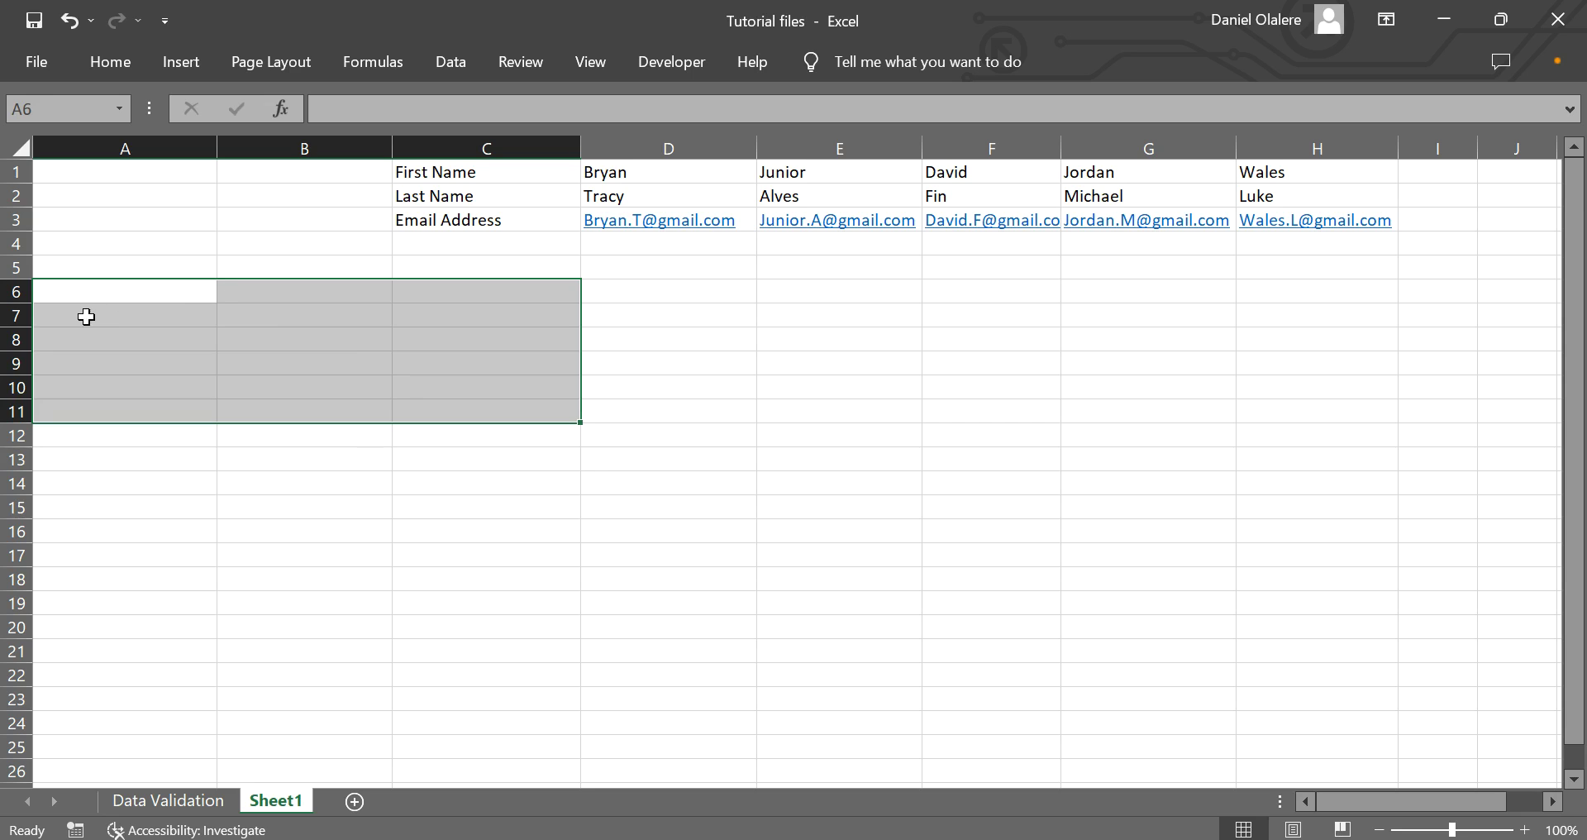
# Enter =TRANSPOSE(C1:H3) as an array formula across A6:C11.
pyautogui.moveTo(82, 296); pyautogui.dragTo(501, 408)
pyautogui.write('=')
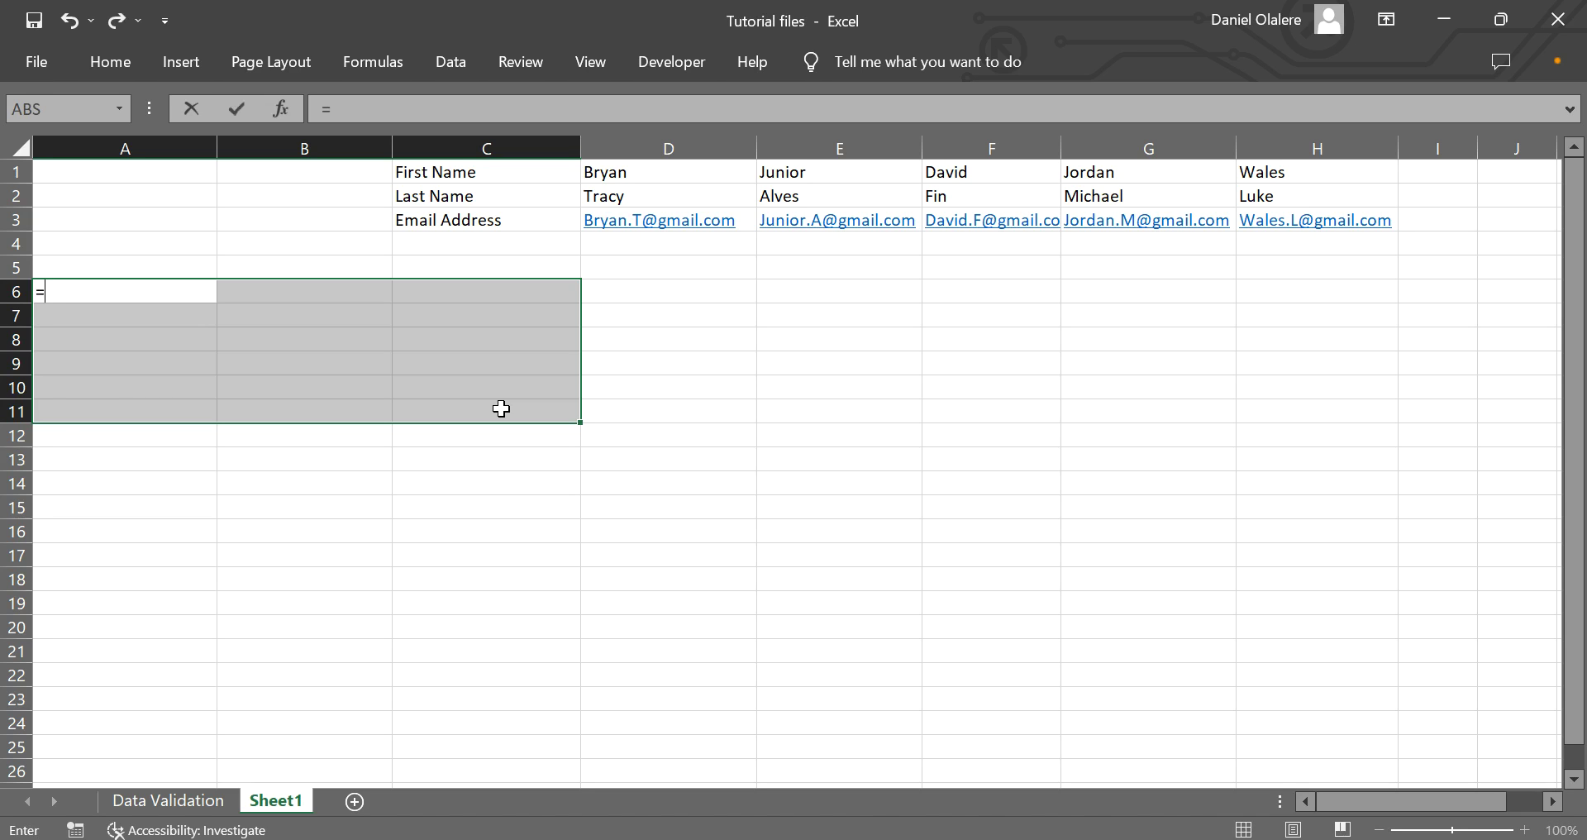
pyautogui.write('tran')
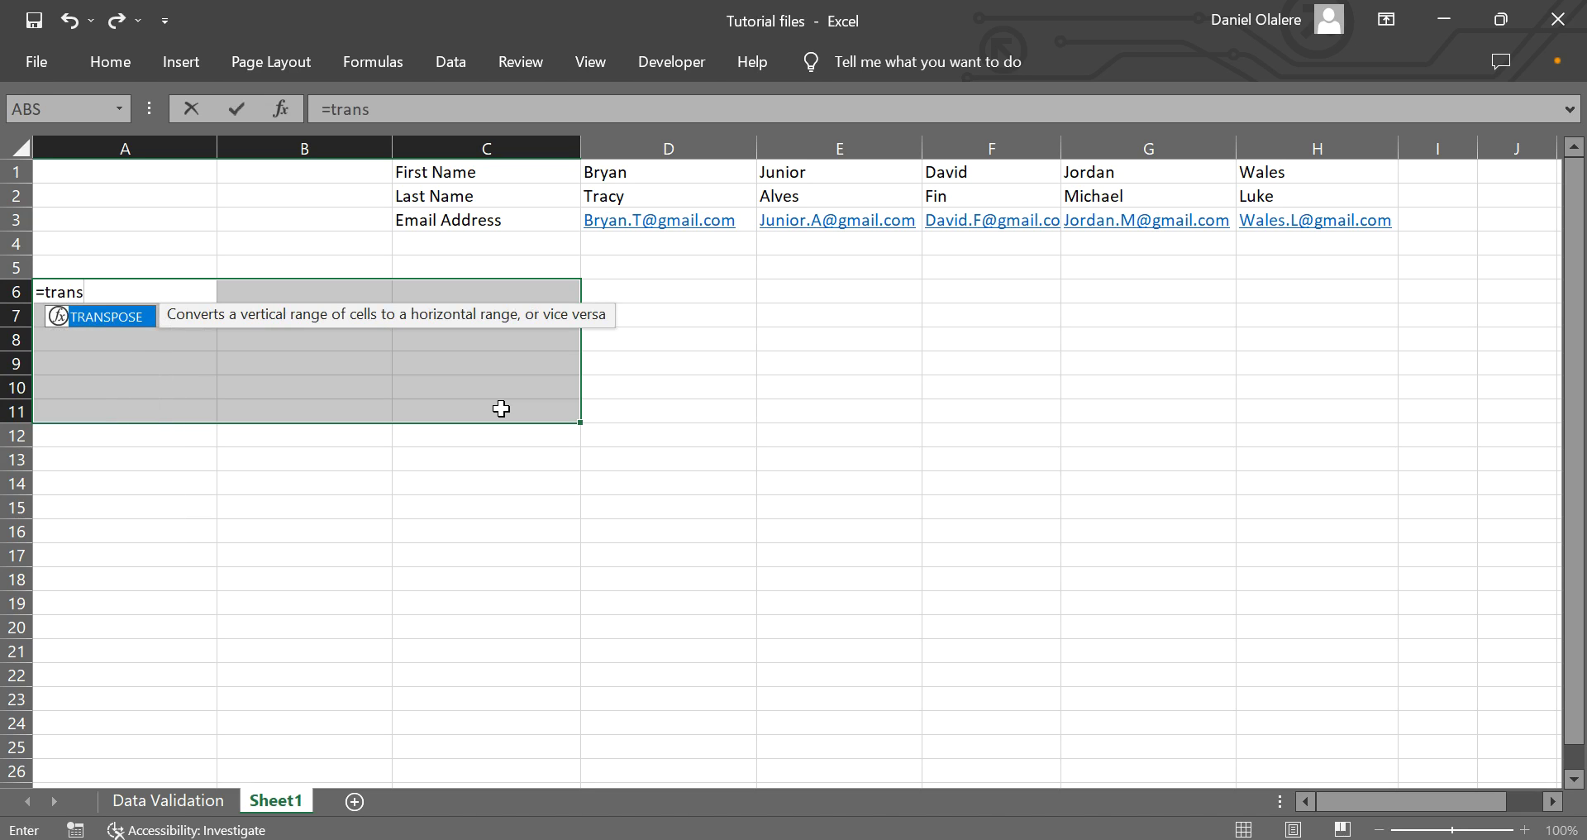
pyautogui.write('s')
pyautogui.press('Tab')
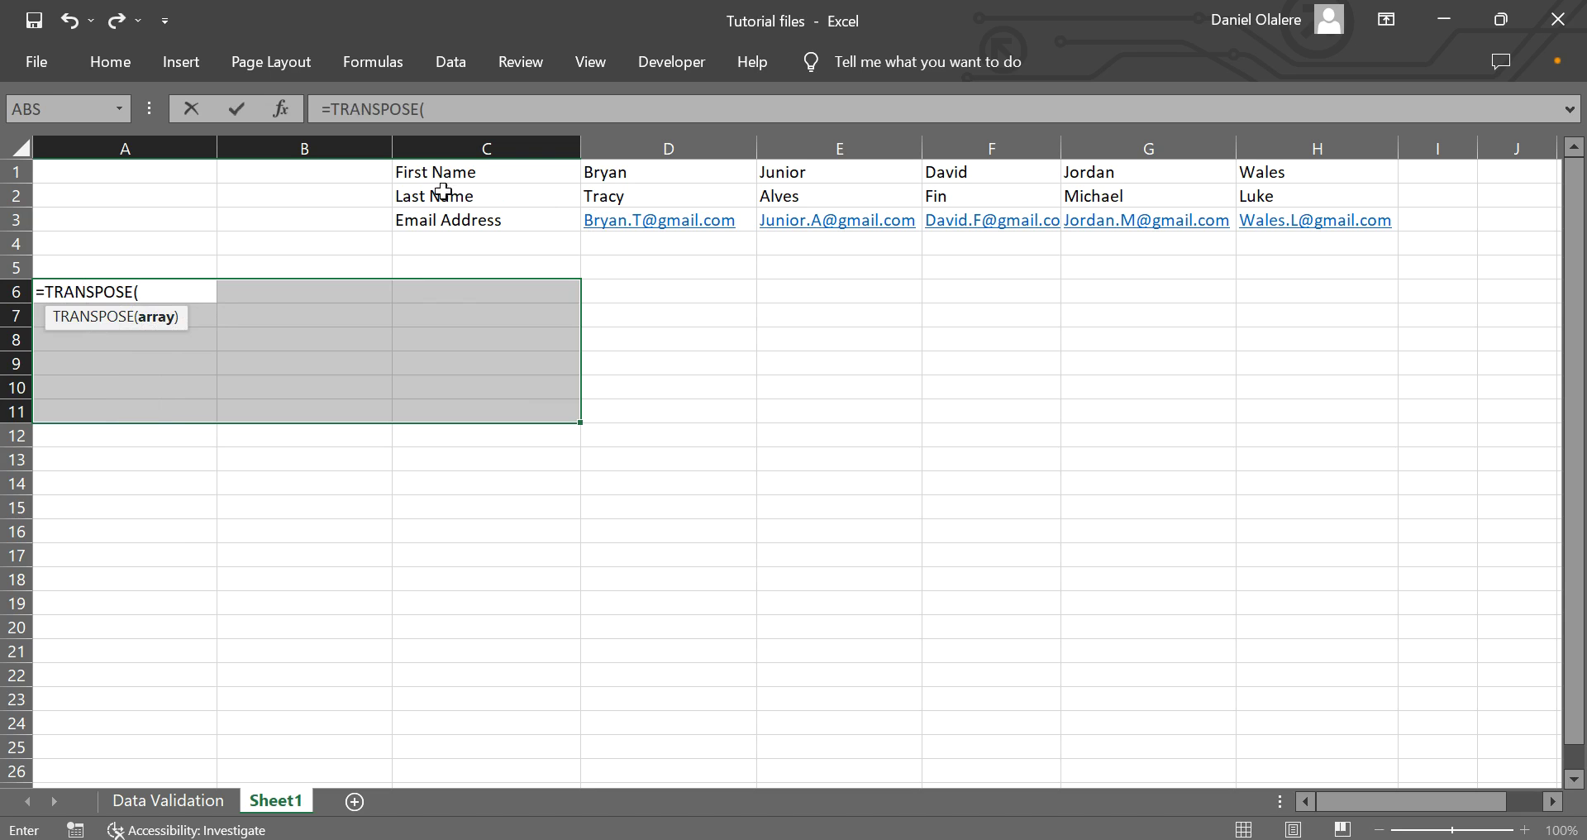
pyautogui.moveTo(429, 171); pyautogui.dragTo(1261, 223)
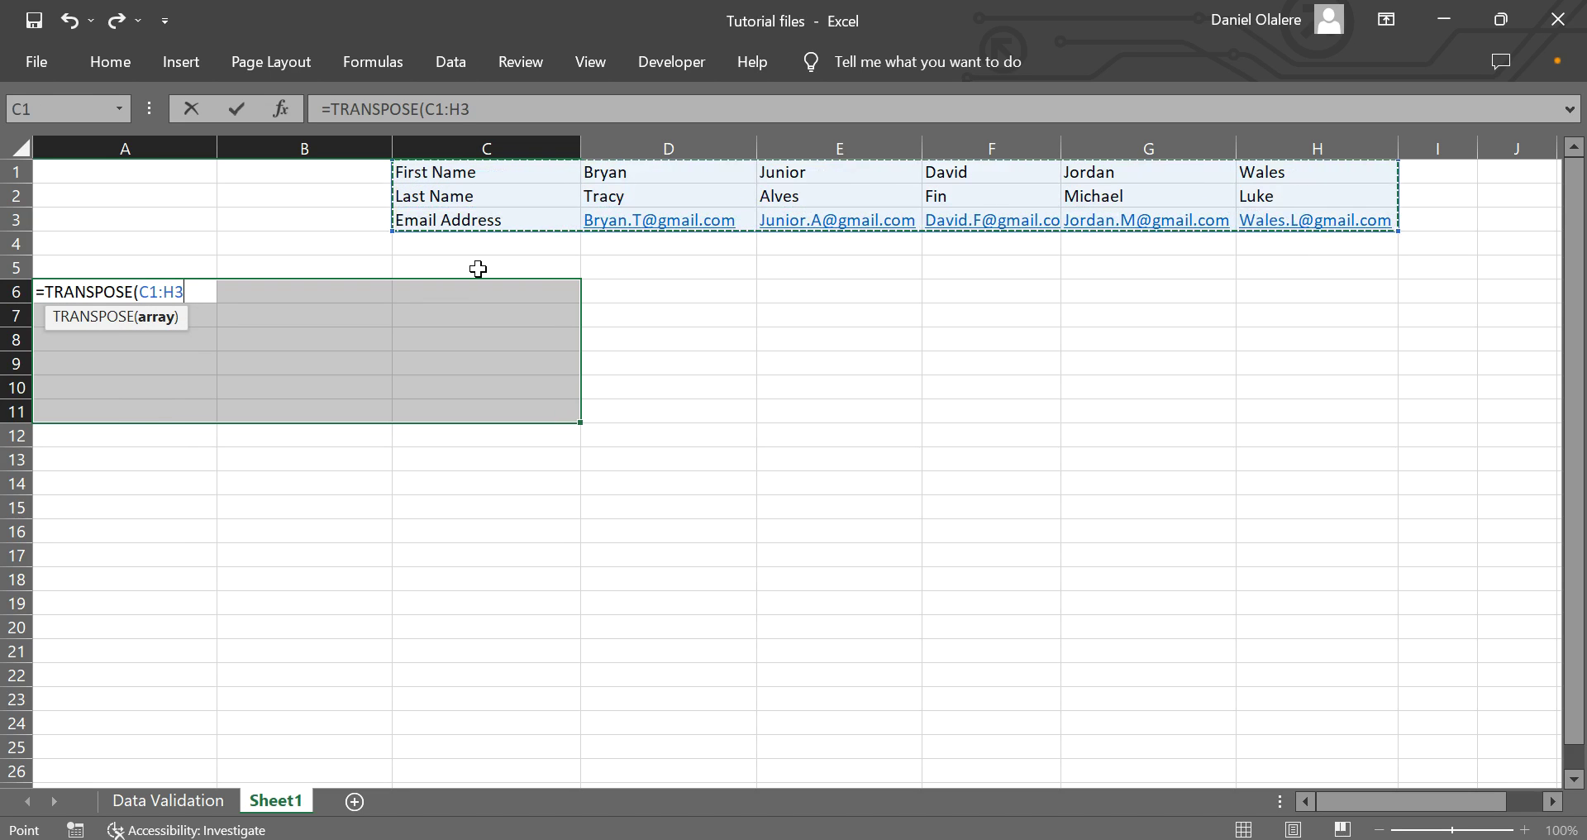
pyautogui.write(')')
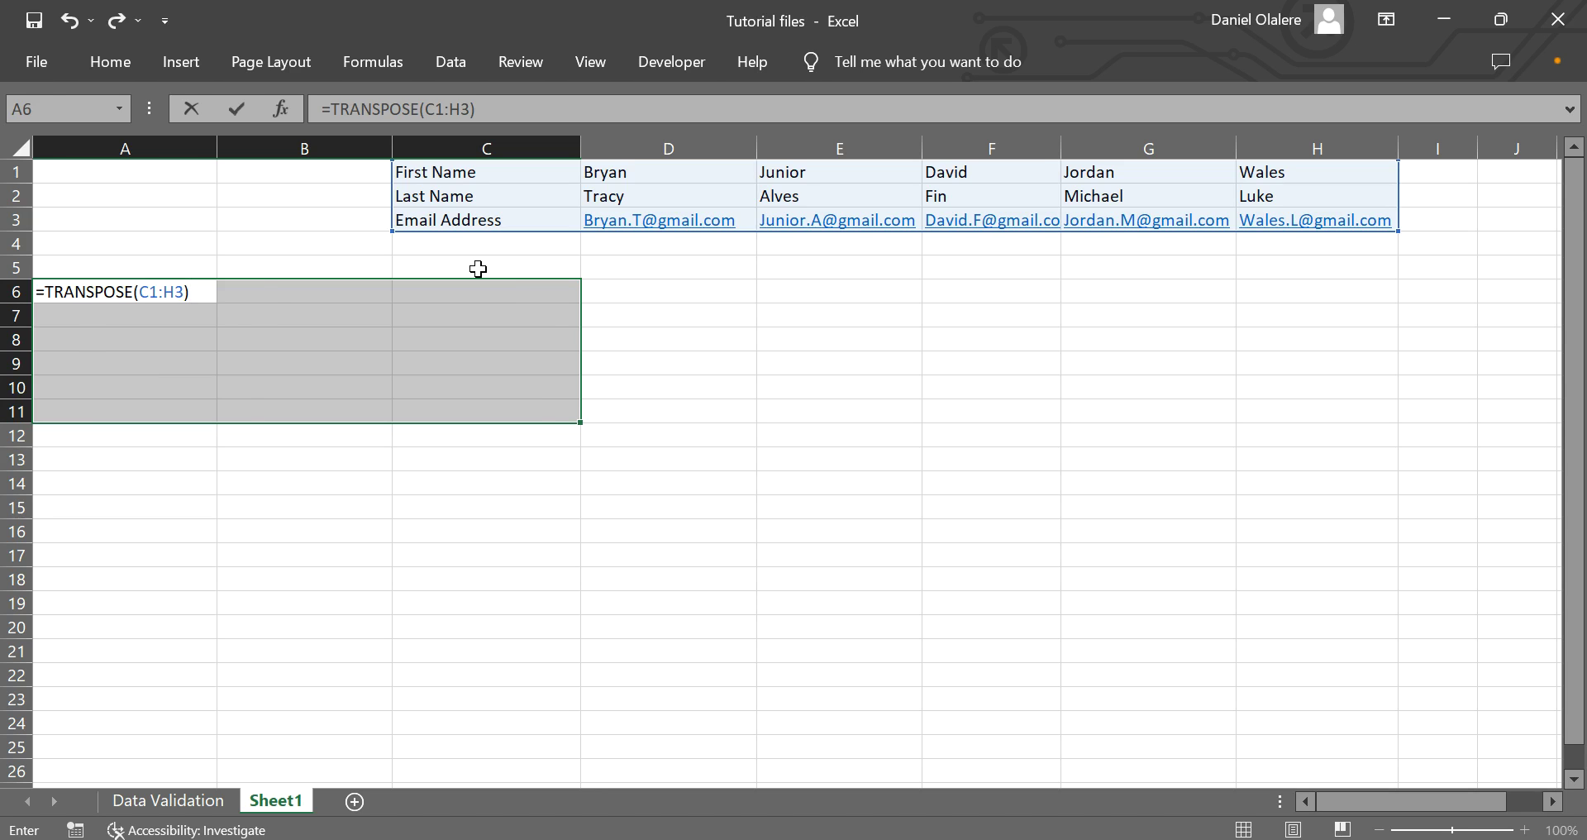
pyautogui.hotkey('ctrl', 'shift', 'Return')
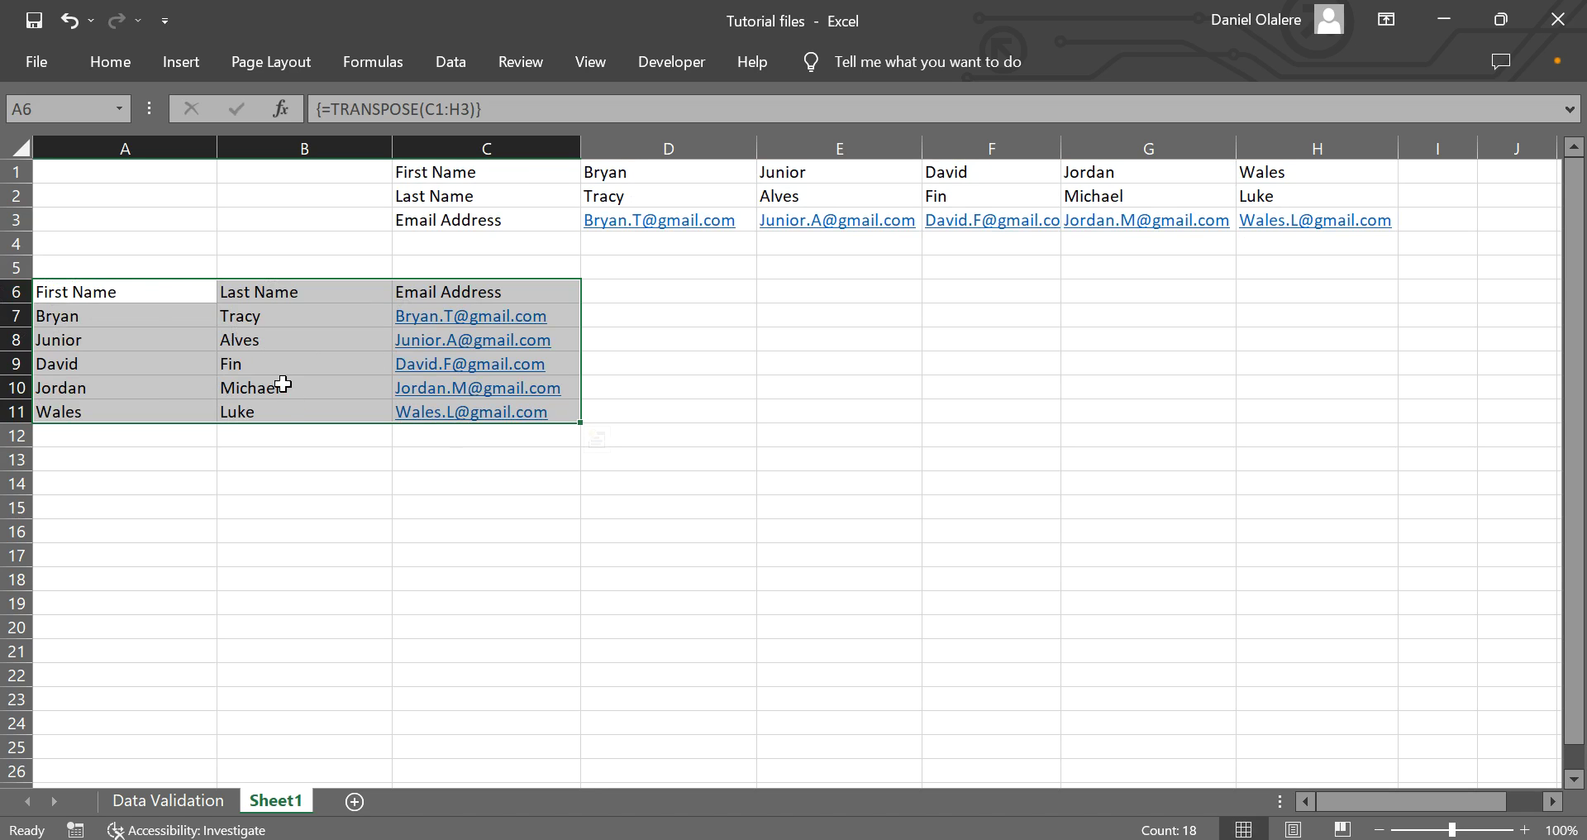
# Copy the A6:C11 list, paste it as values, then undo the paste.
pyautogui.click(483, 529)
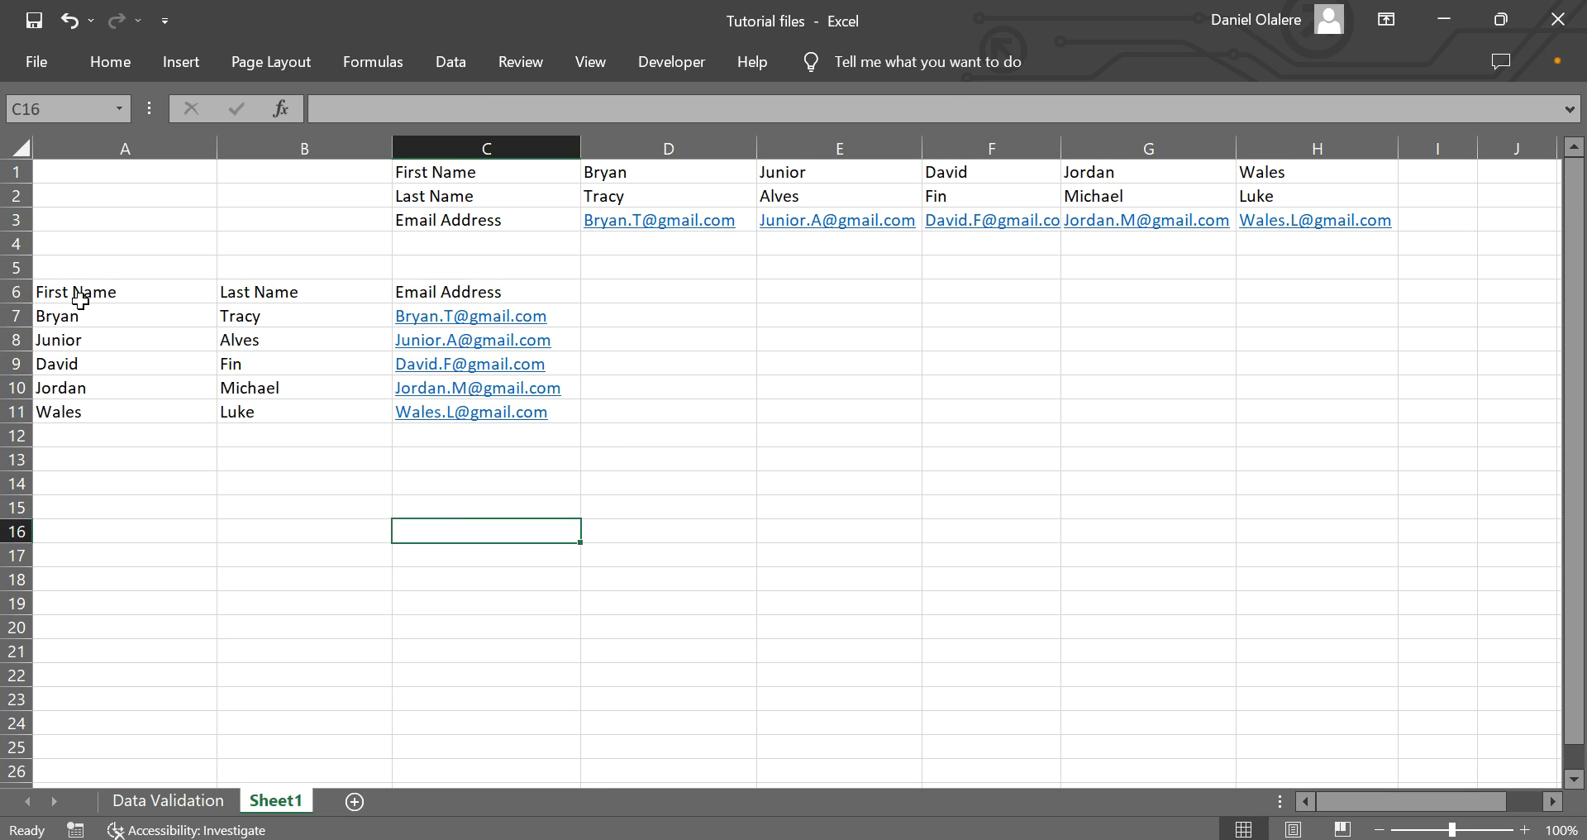
pyautogui.moveTo(67, 289); pyautogui.dragTo(461, 411)
pyautogui.hotkey('ctrl', 'c')
pyautogui.rightClick(108, 297)
pyautogui.click(196, 384)
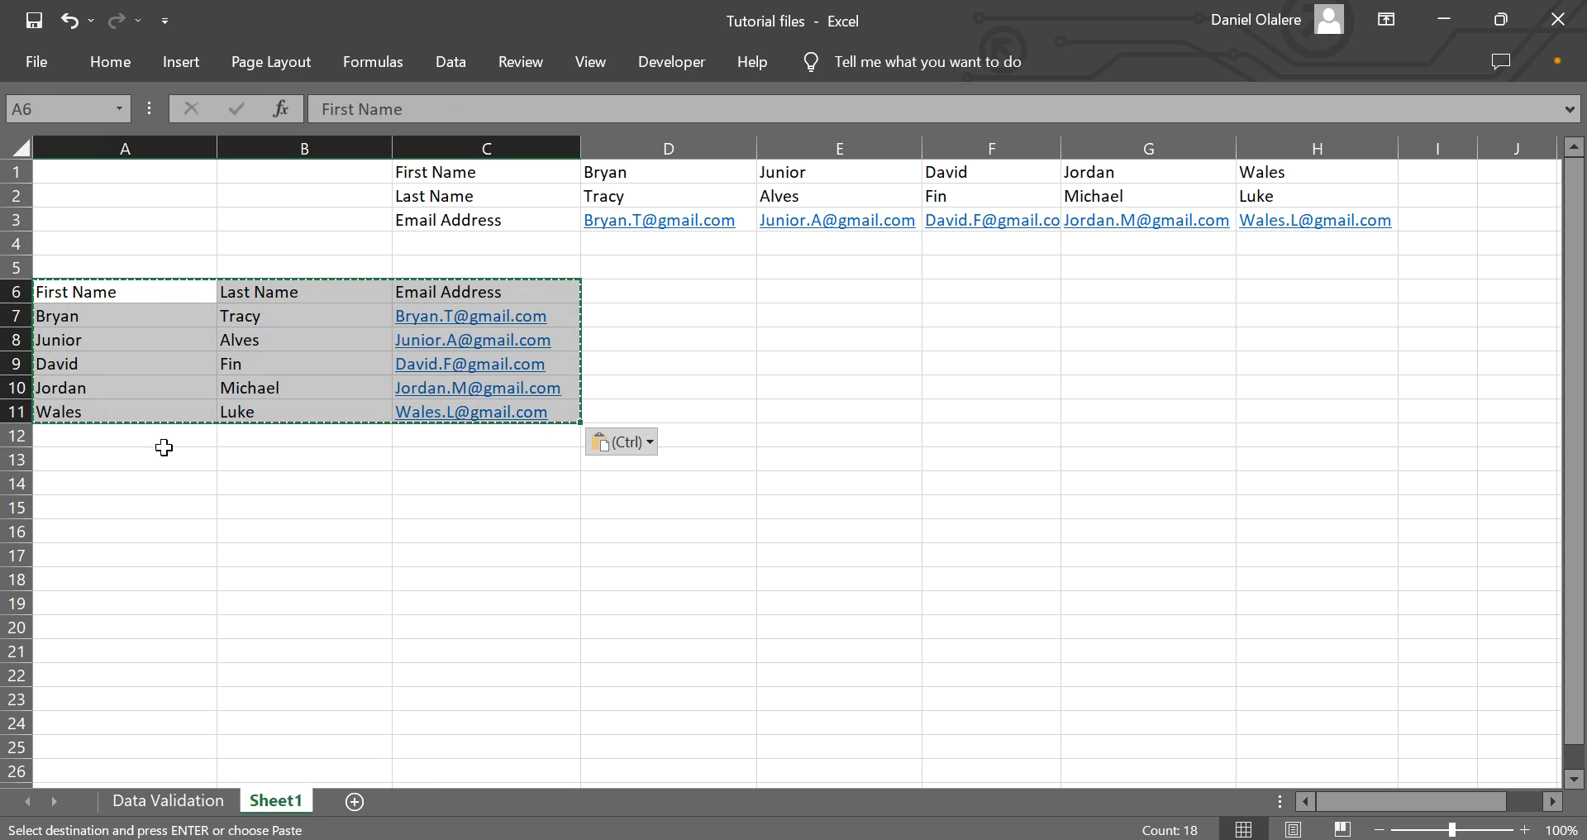
pyautogui.click(184, 482)
pyautogui.hotkey('ctrl', 'z')
pyautogui.hotkey('ctrl', 'z')
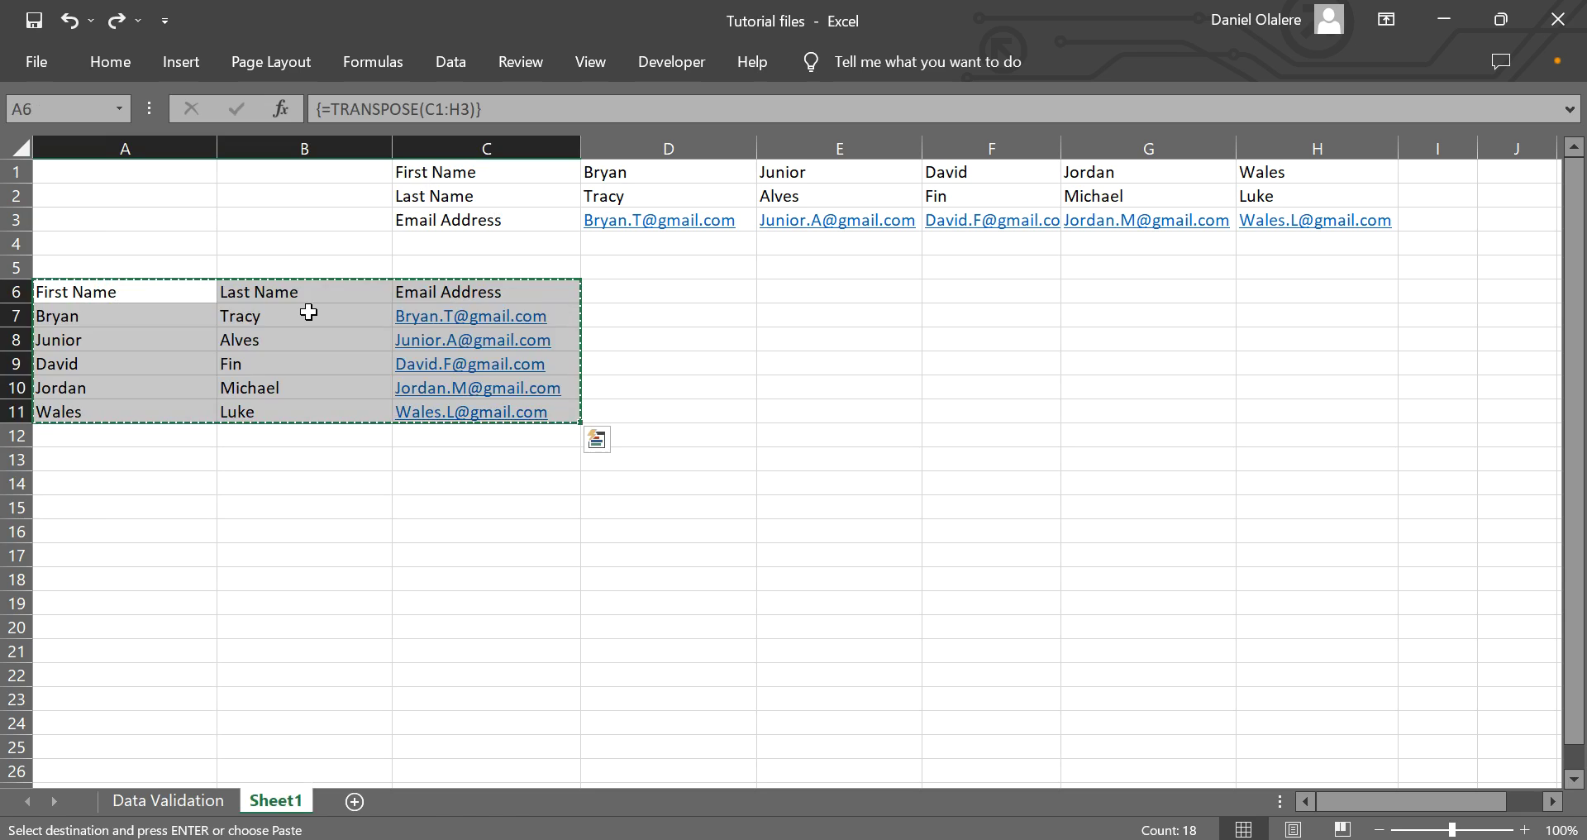
# Delete C1:H3 to test the formula's link, restore it, then reselect A6:C11.
pyautogui.moveTo(432, 172); pyautogui.dragTo(1312, 215)
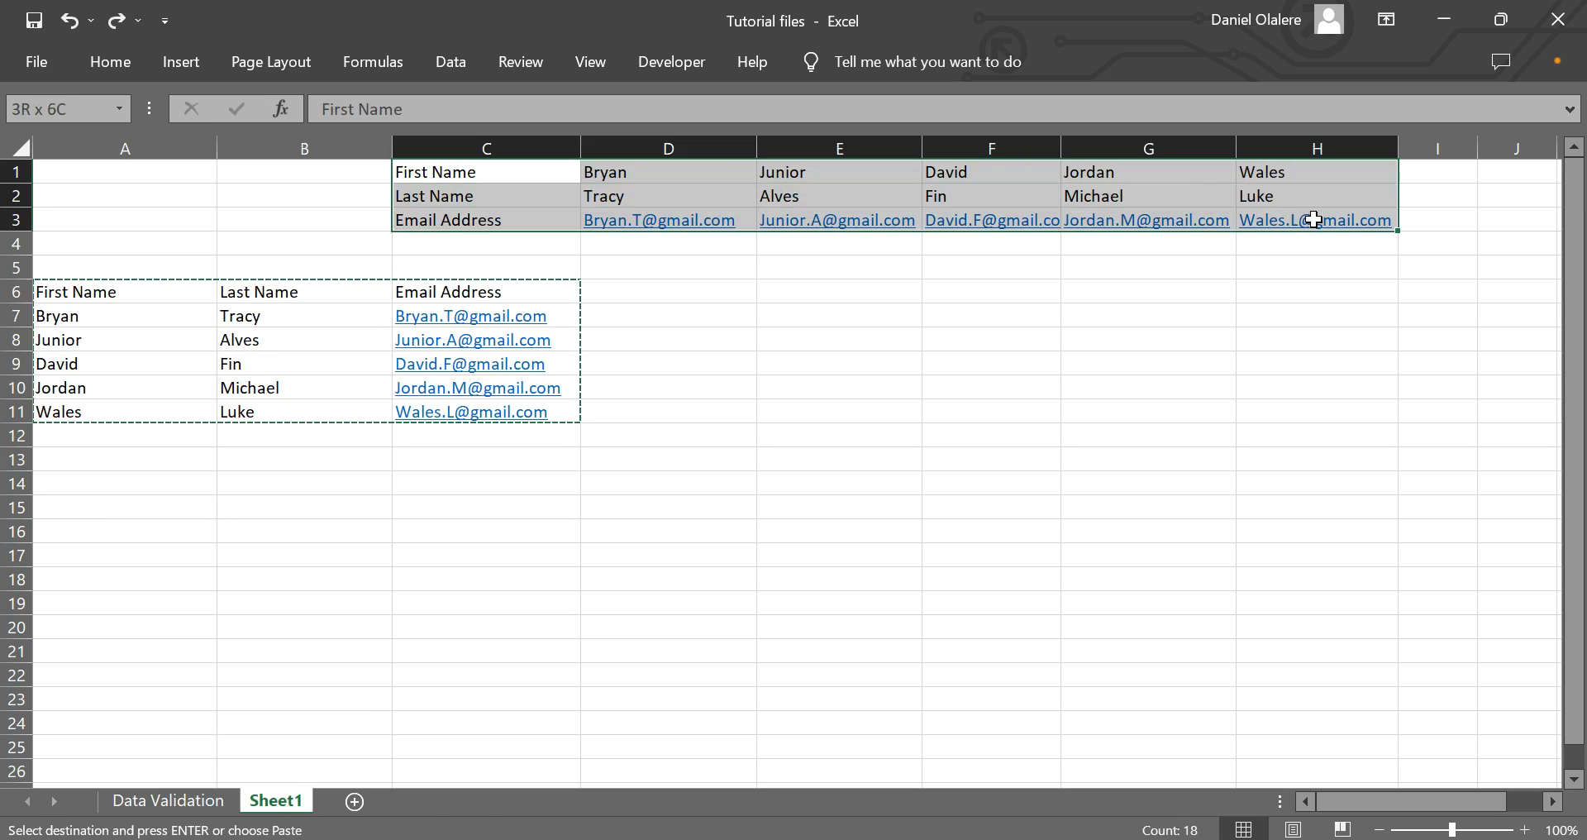
pyautogui.press('Delete')
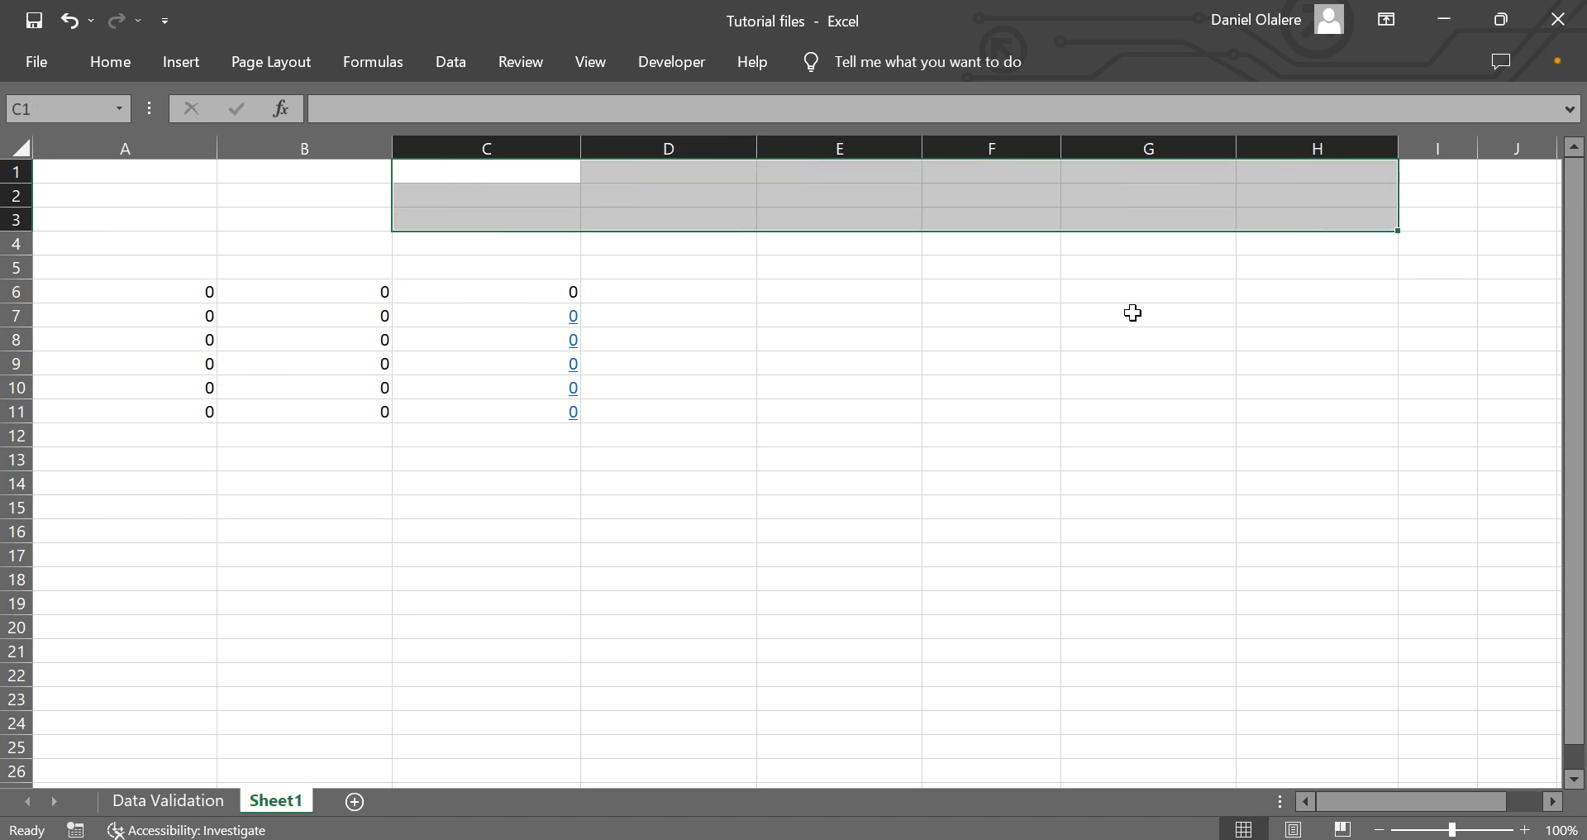
pyautogui.hotkey('ctrl', 'z')
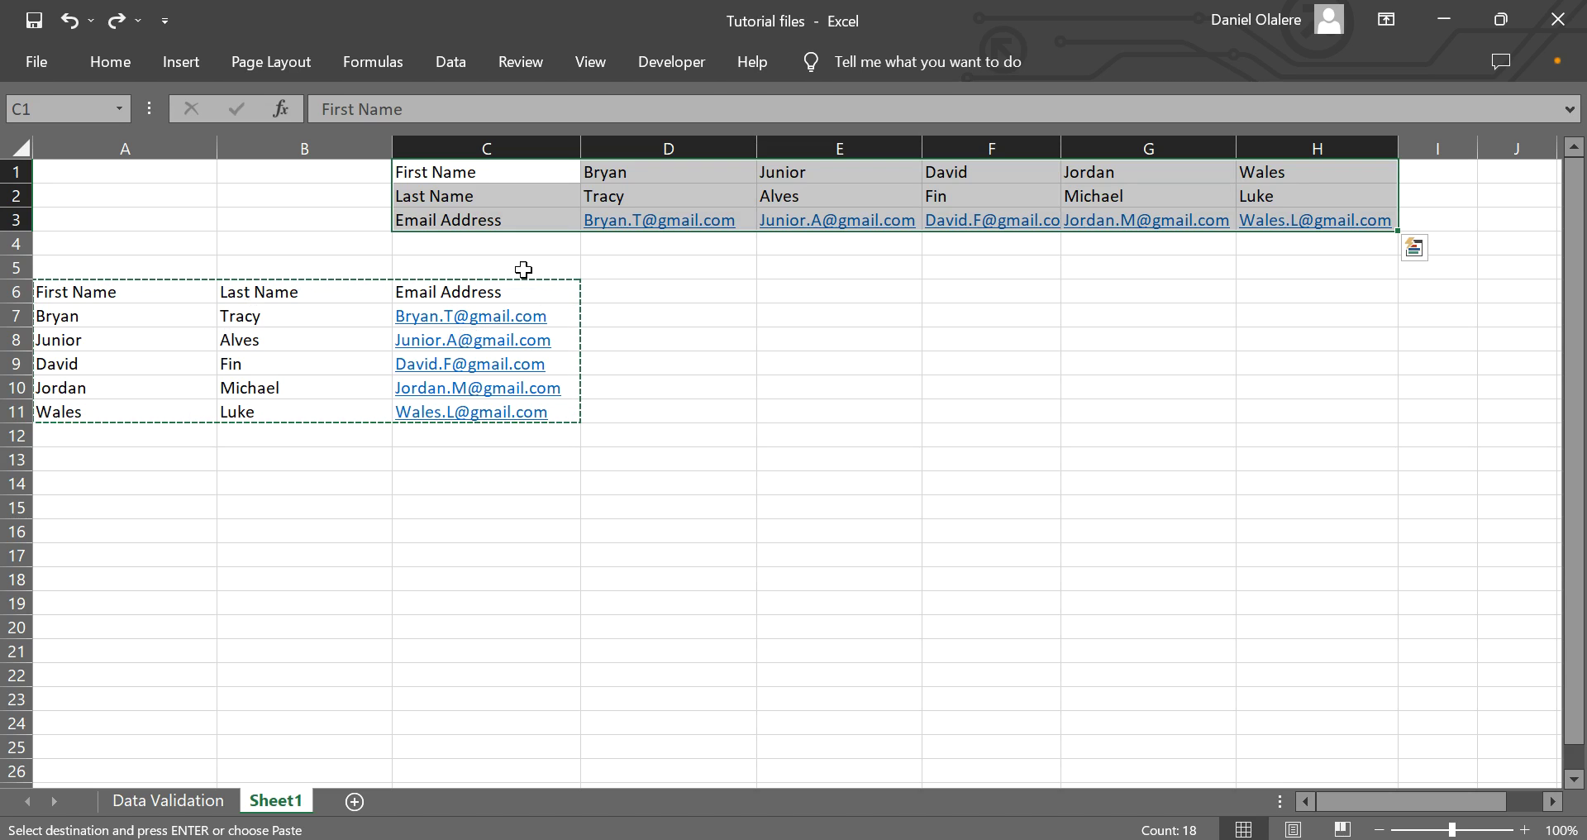
pyautogui.click(74, 325)
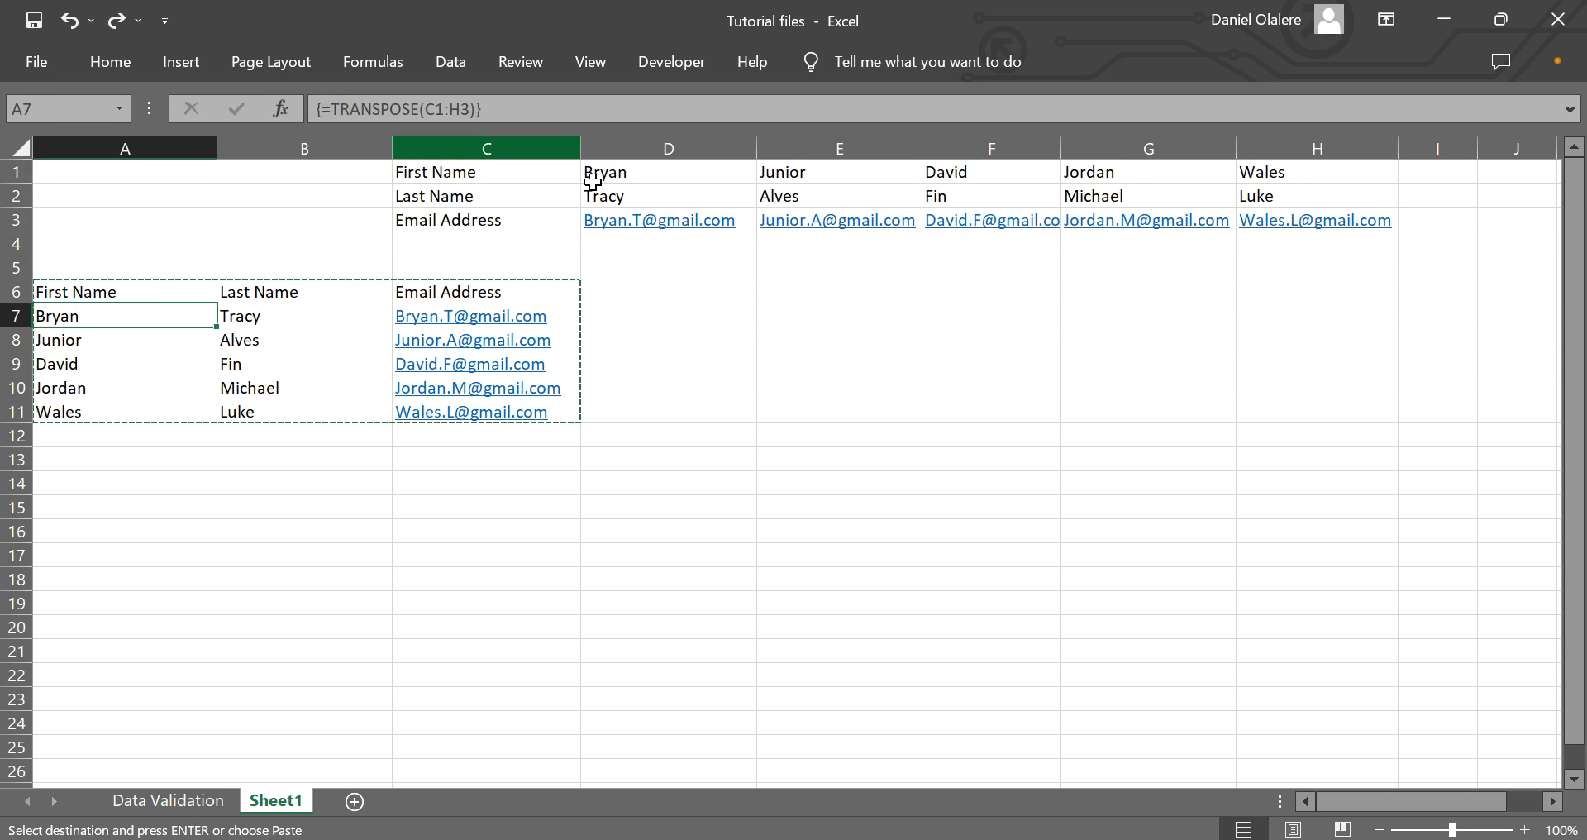
pyautogui.moveTo(421, 172); pyautogui.dragTo(845, 213)
pyautogui.click(490, 172)
pyautogui.moveTo(490, 171); pyautogui.dragTo(1347, 225)
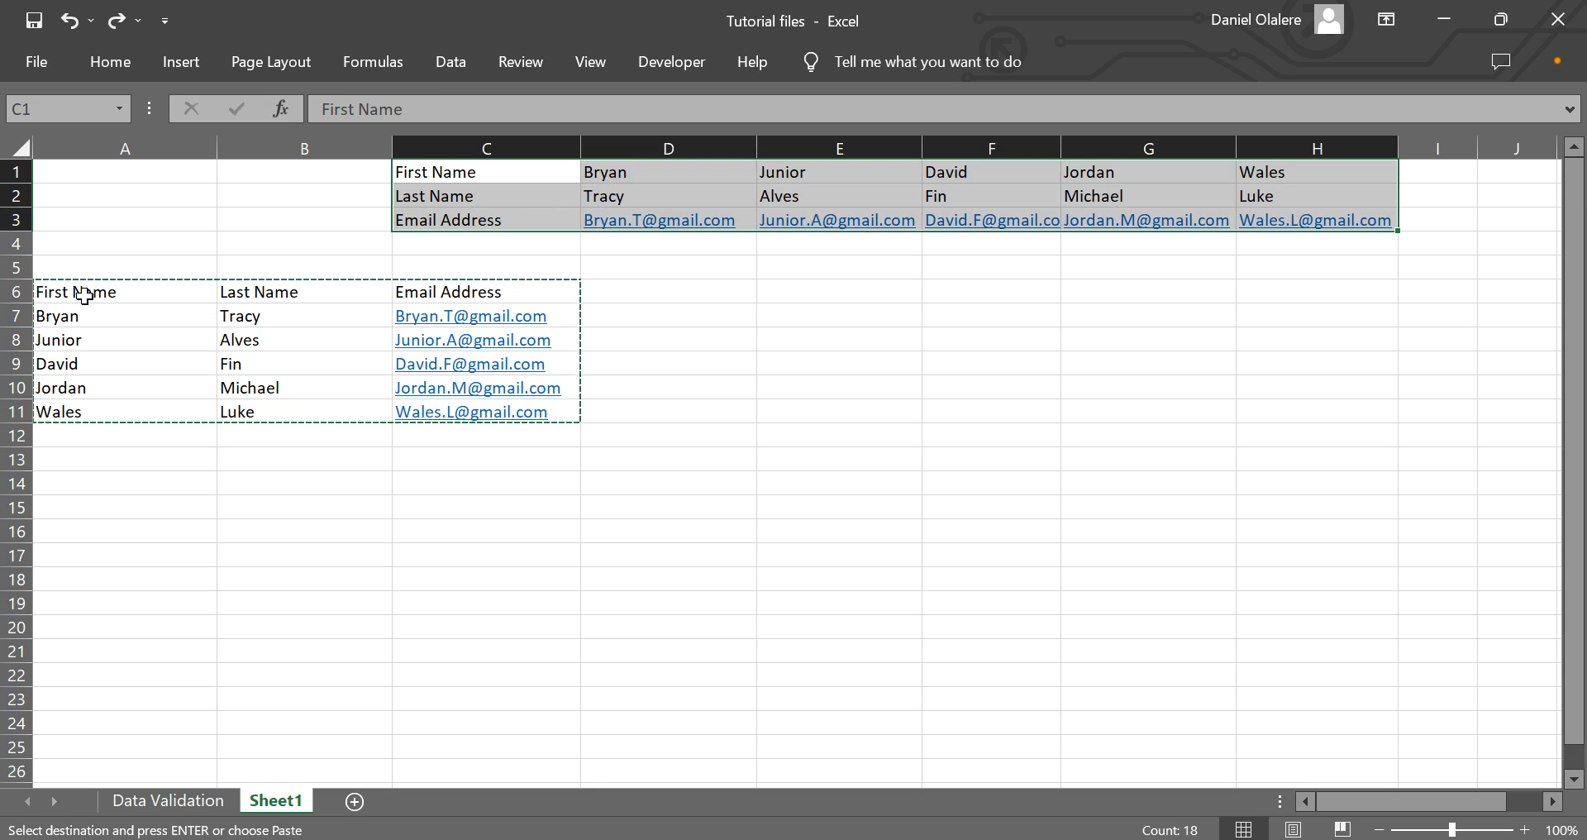
pyautogui.moveTo(85, 295); pyautogui.dragTo(570, 411)
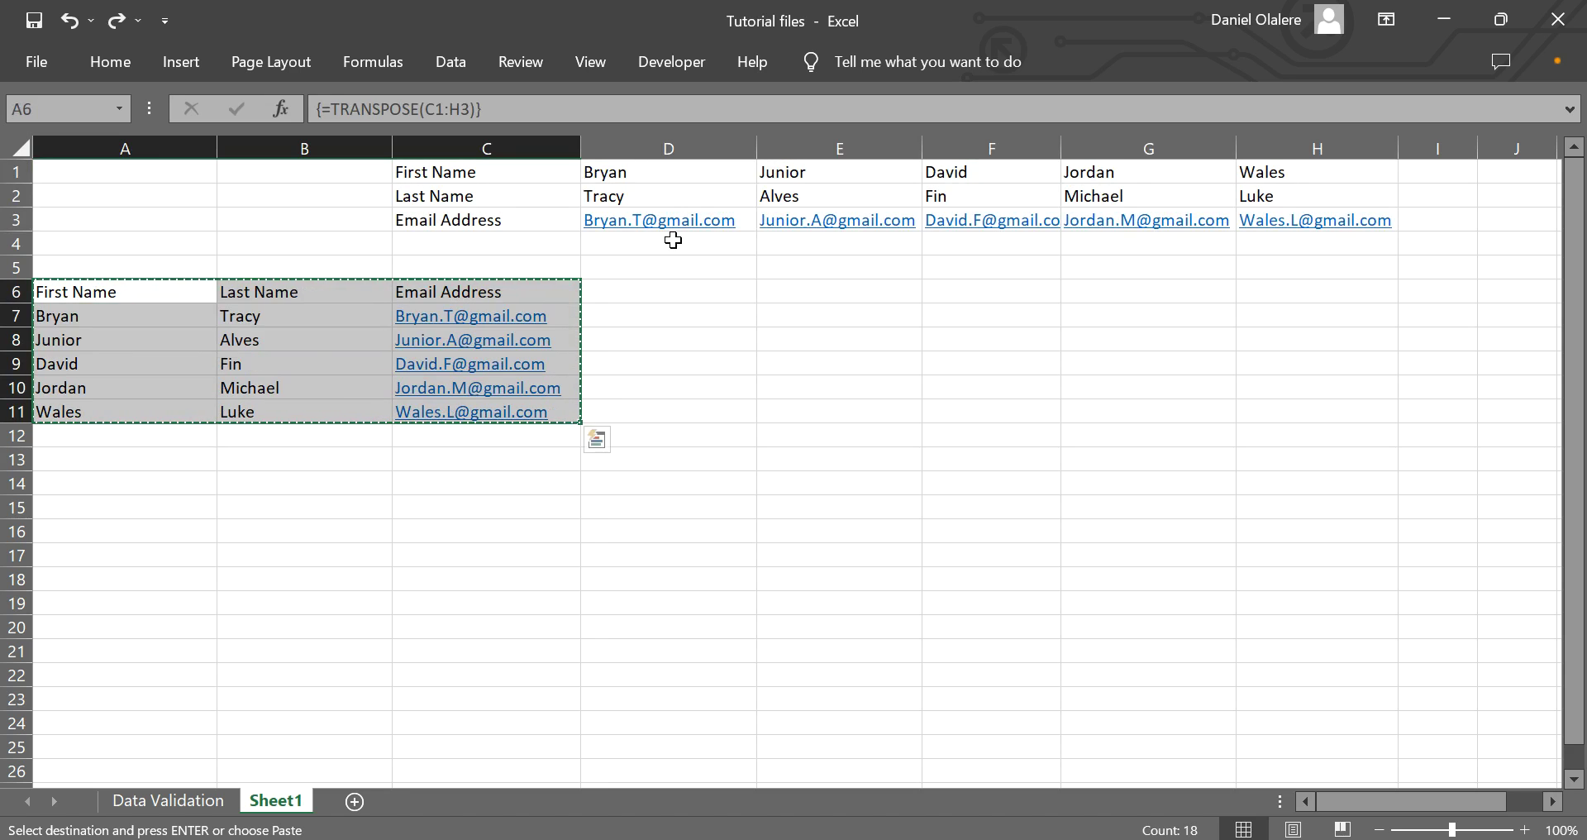
# Paste the copied A6:C11 list over itself as plain values.
pyautogui.rightClick(117, 292)
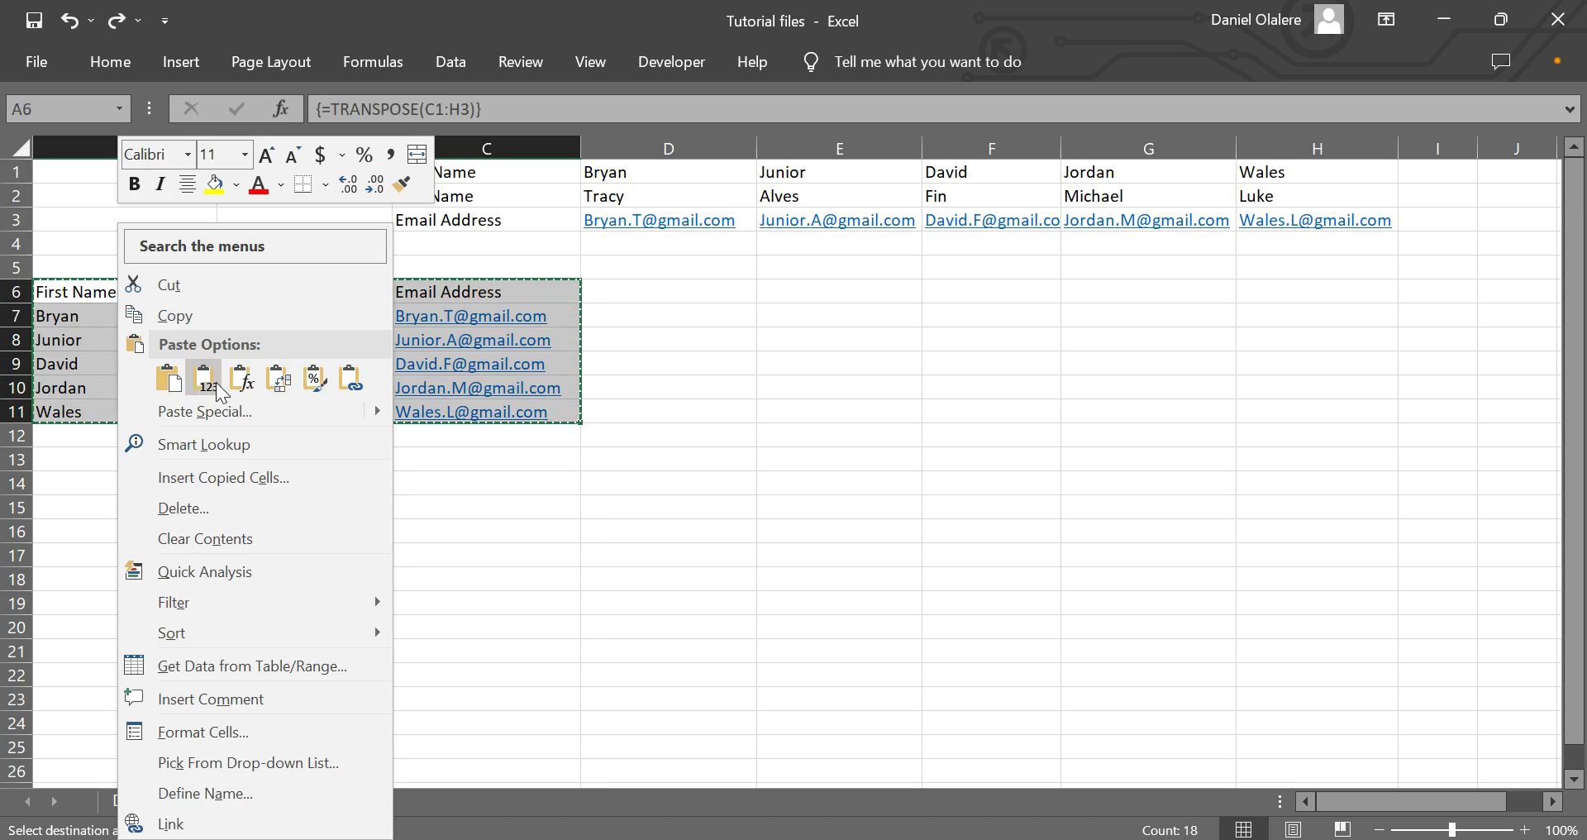
pyautogui.click(217, 386)
pyautogui.click(397, 198)
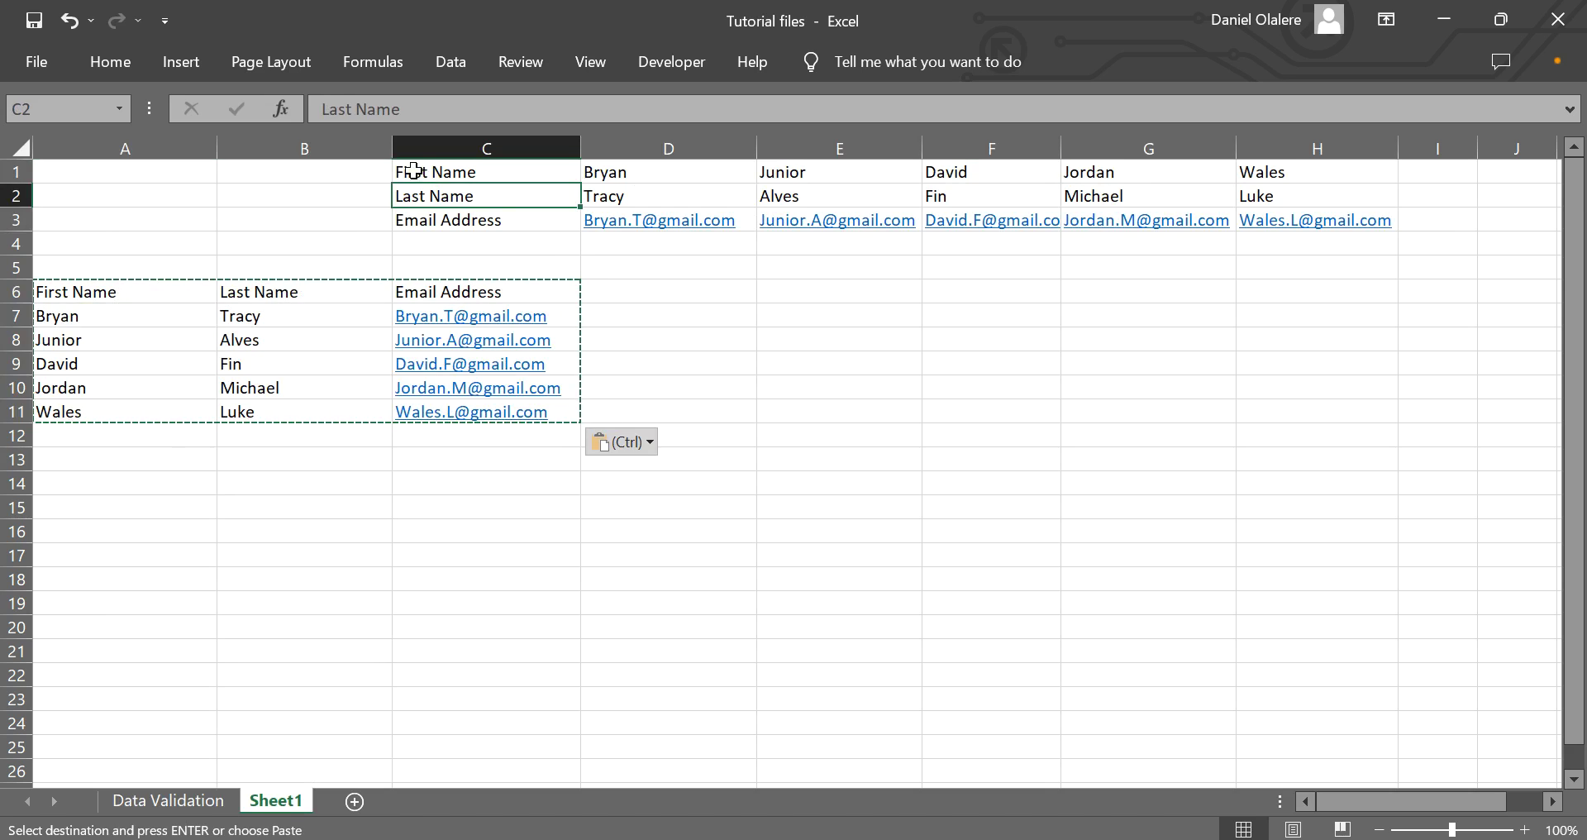
pyautogui.click(155, 342)
# Delete the original horizontal table in C1:H3.
pyautogui.moveTo(400, 169); pyautogui.dragTo(1289, 227)
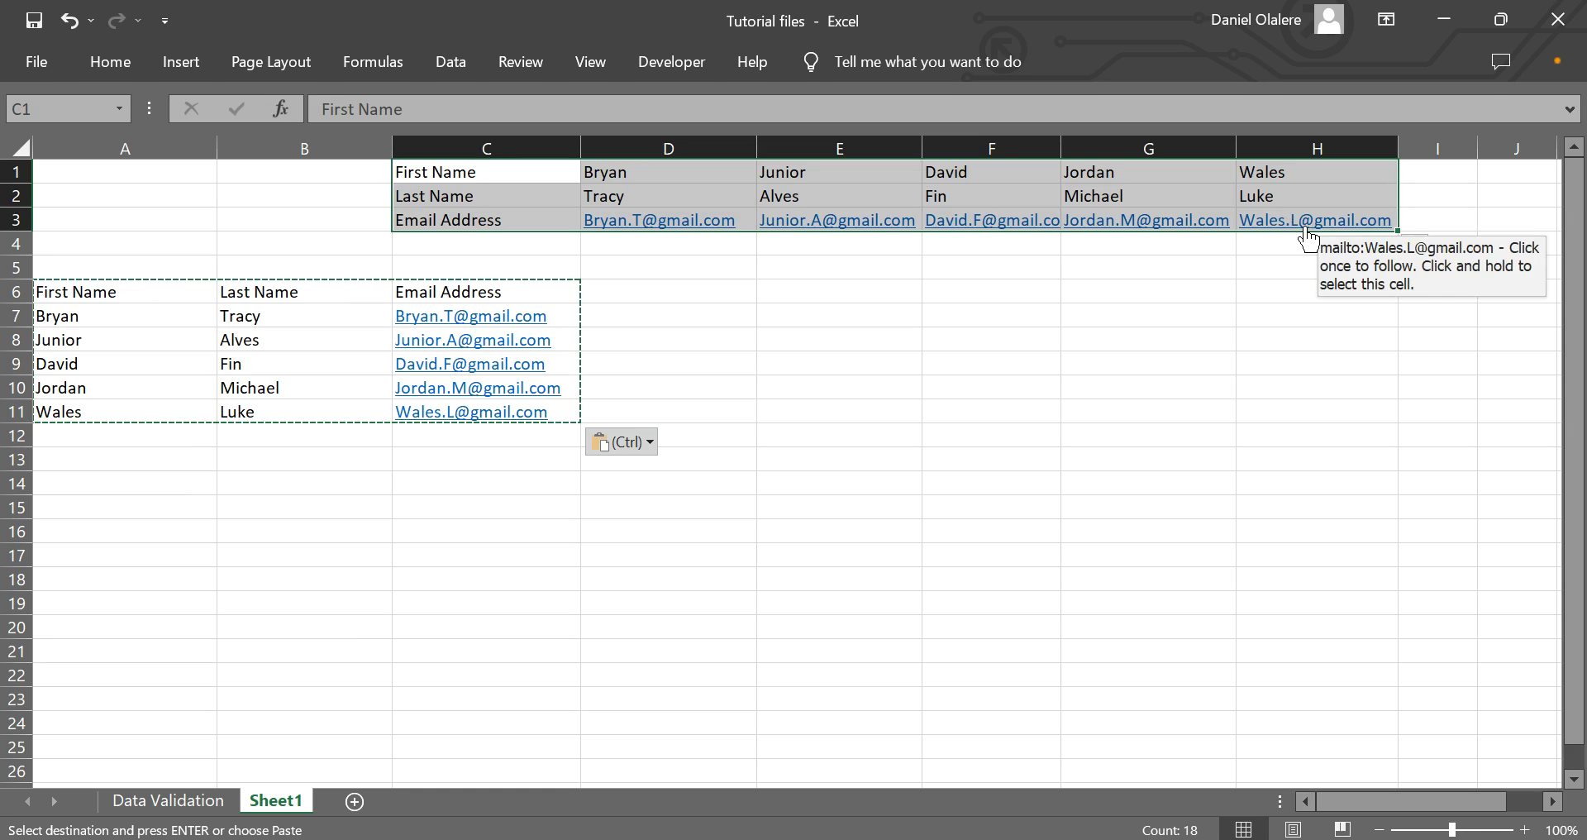
pyautogui.press('Delete')
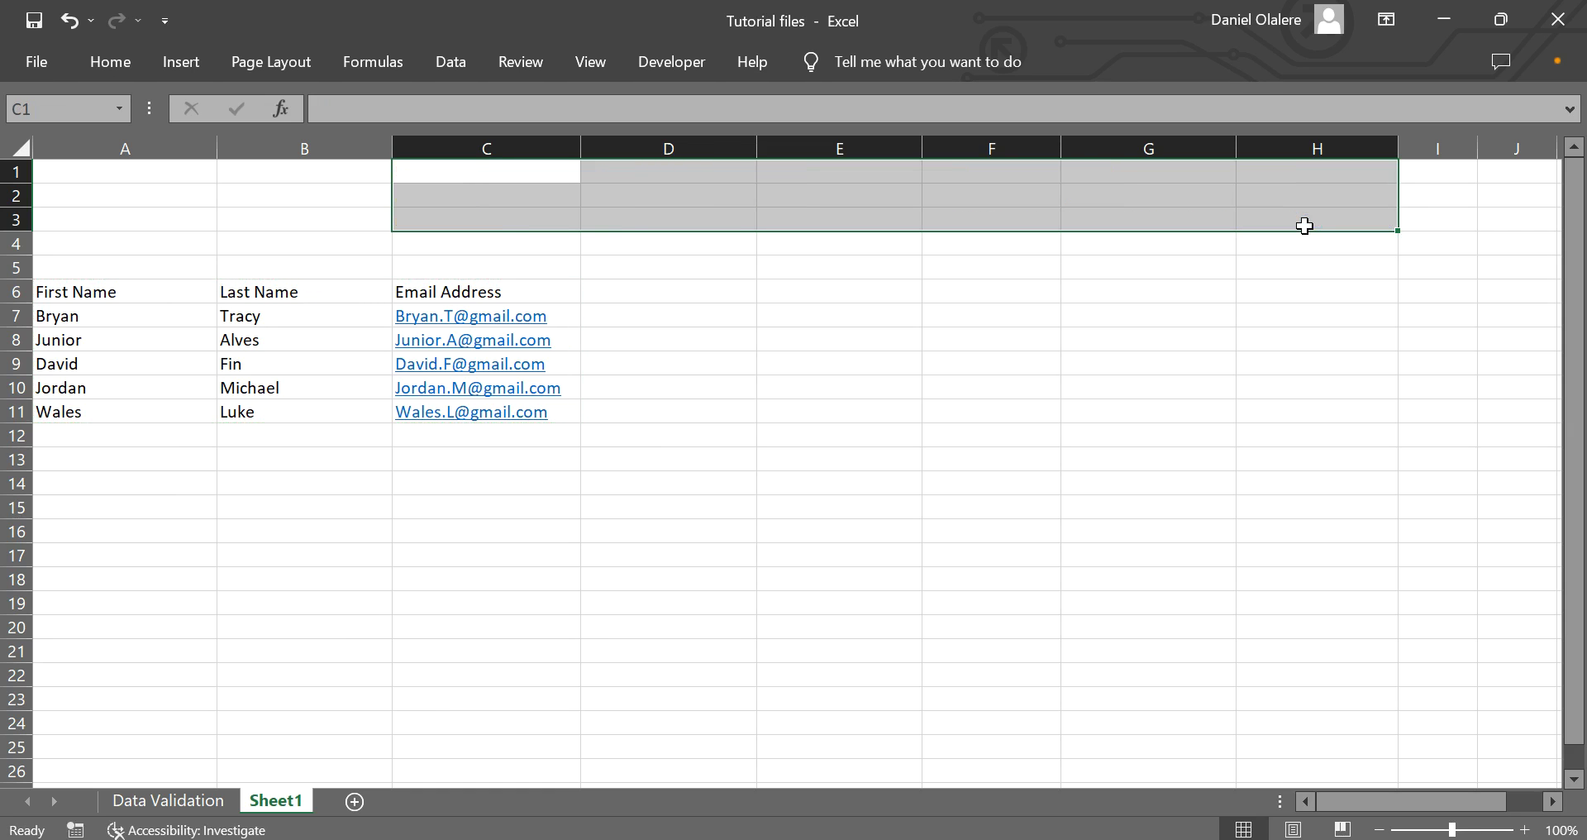
pyautogui.click(74, 291)
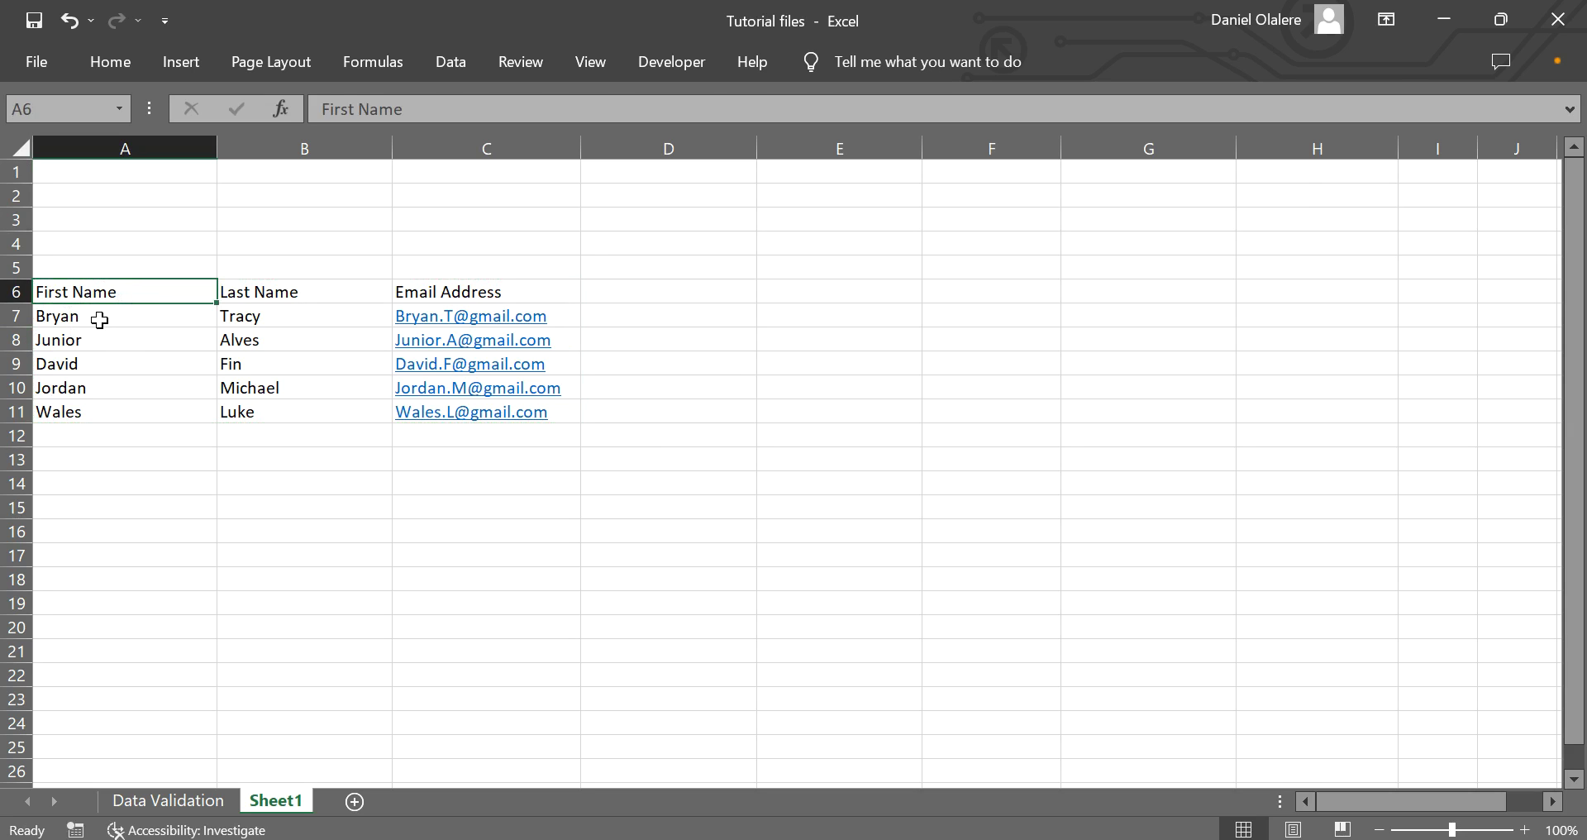
# Select the three-row by six-column block C13:H15 below the list.
pyautogui.moveTo(340, 312); pyautogui.dragTo(533, 389)
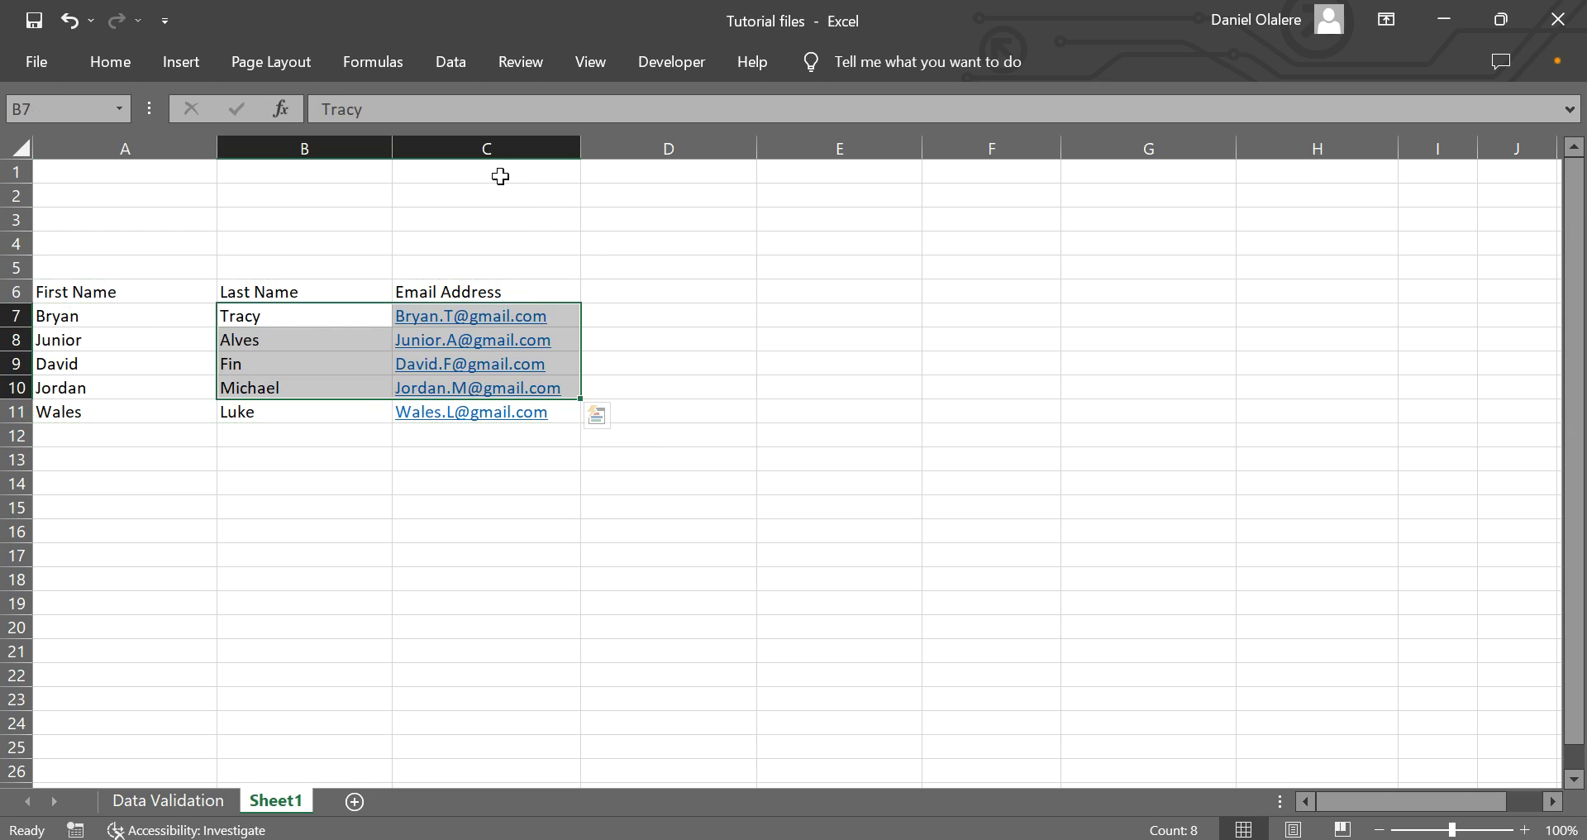
pyautogui.moveTo(461, 460); pyautogui.dragTo(723, 499)
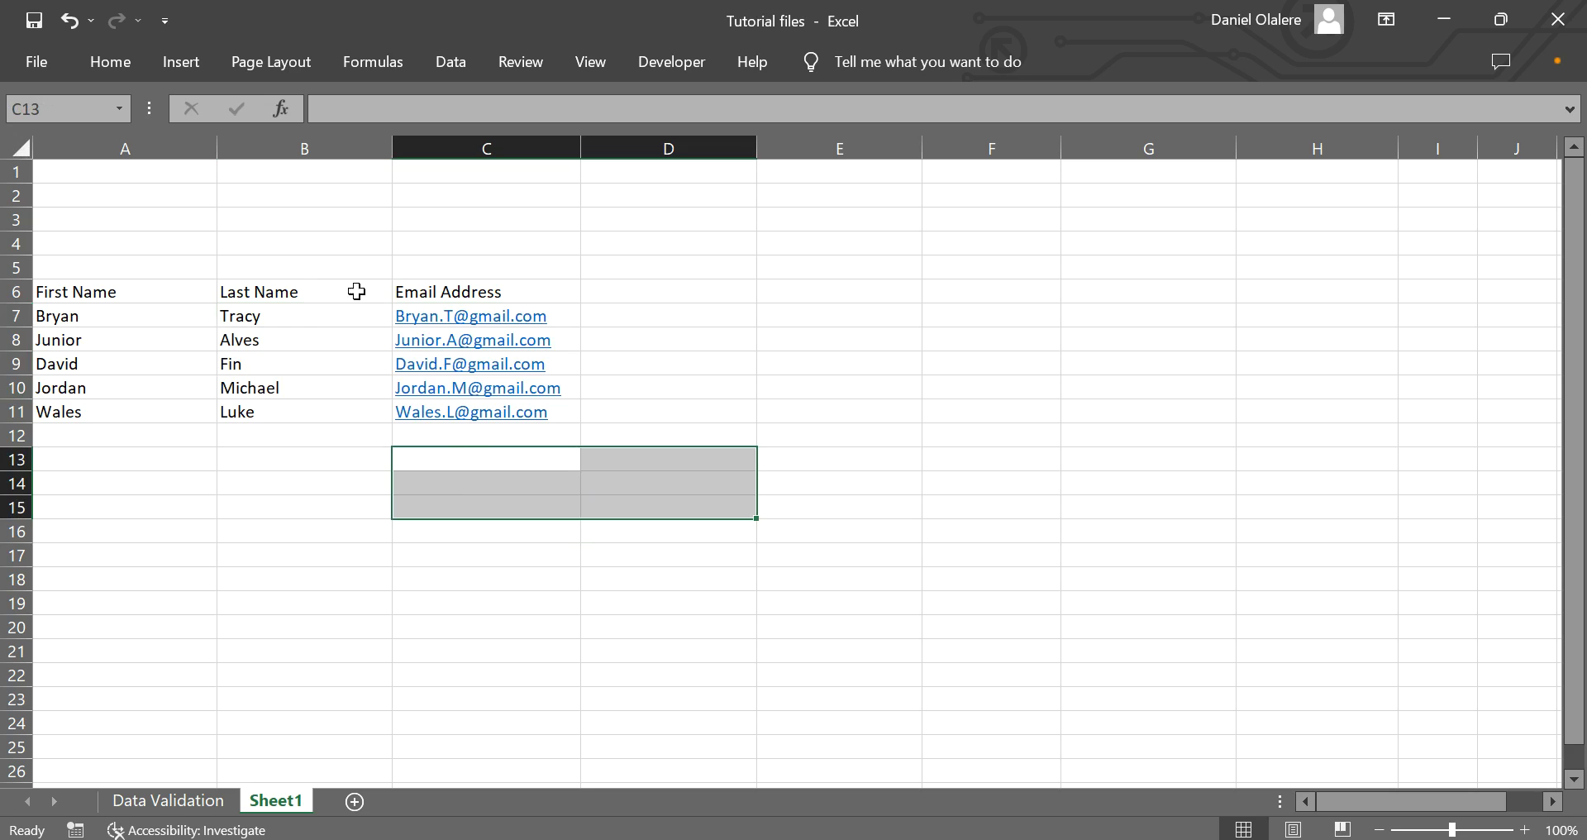
pyautogui.click(104, 298)
pyautogui.click(250, 299)
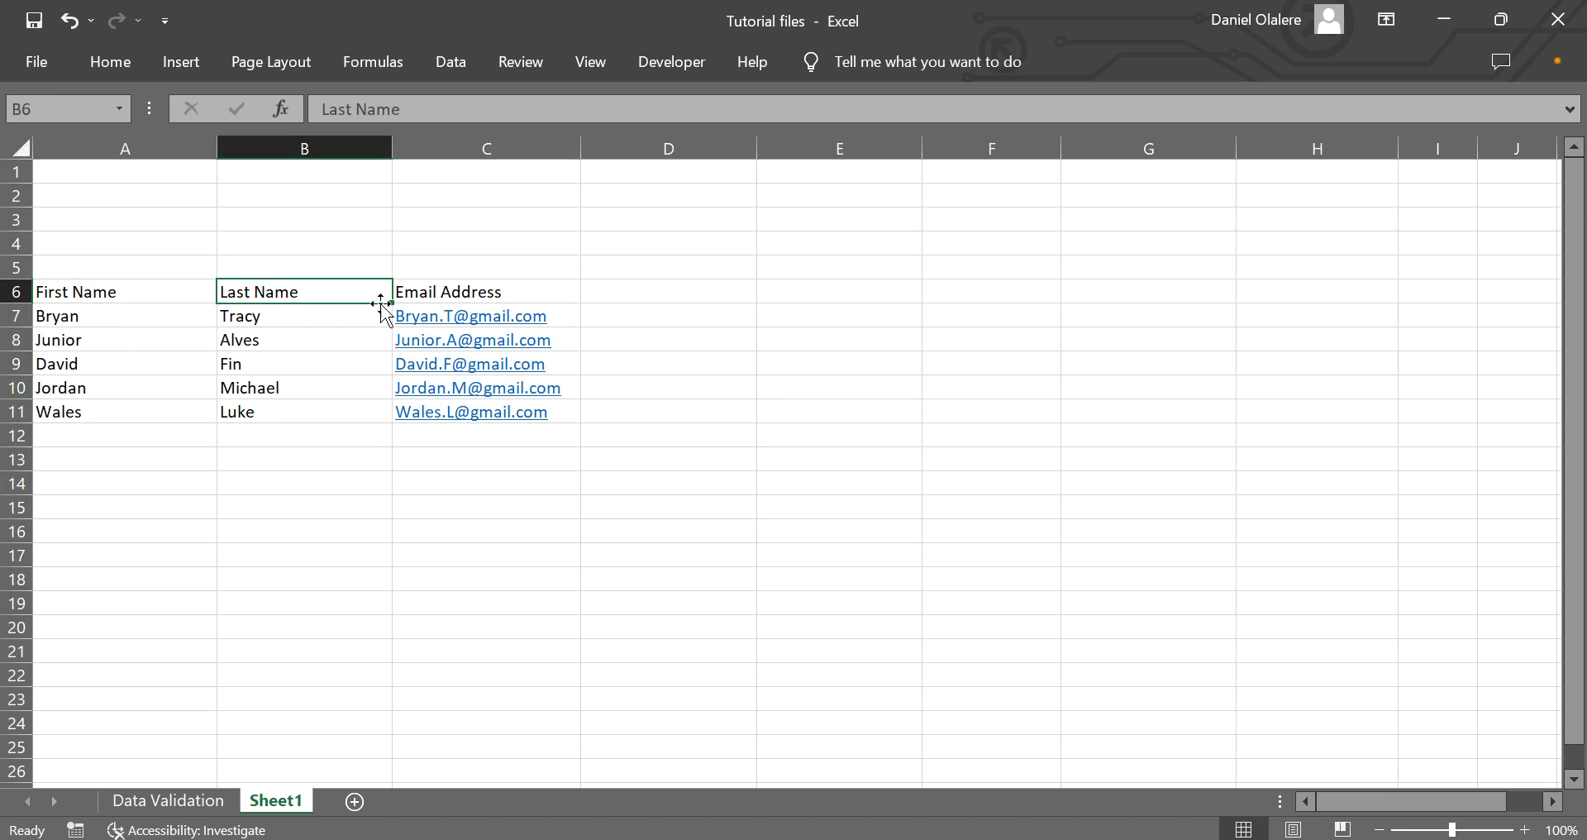
pyautogui.click(489, 301)
pyautogui.moveTo(471, 463); pyautogui.dragTo(475, 497)
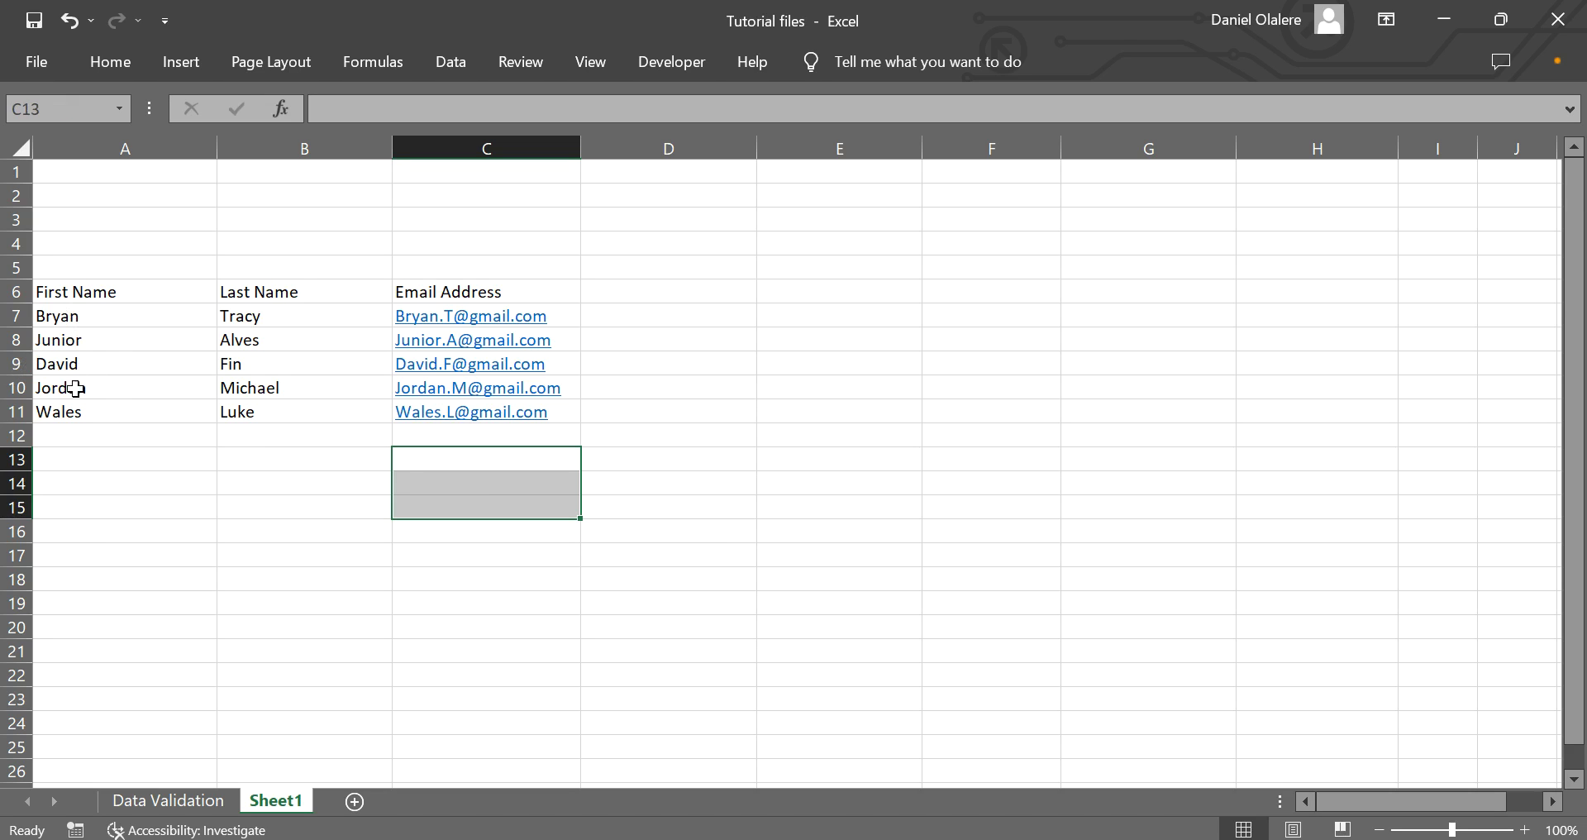
pyautogui.moveTo(606, 455); pyautogui.dragTo(1324, 533)
pyautogui.moveTo(506, 451); pyautogui.dragTo(1232, 509)
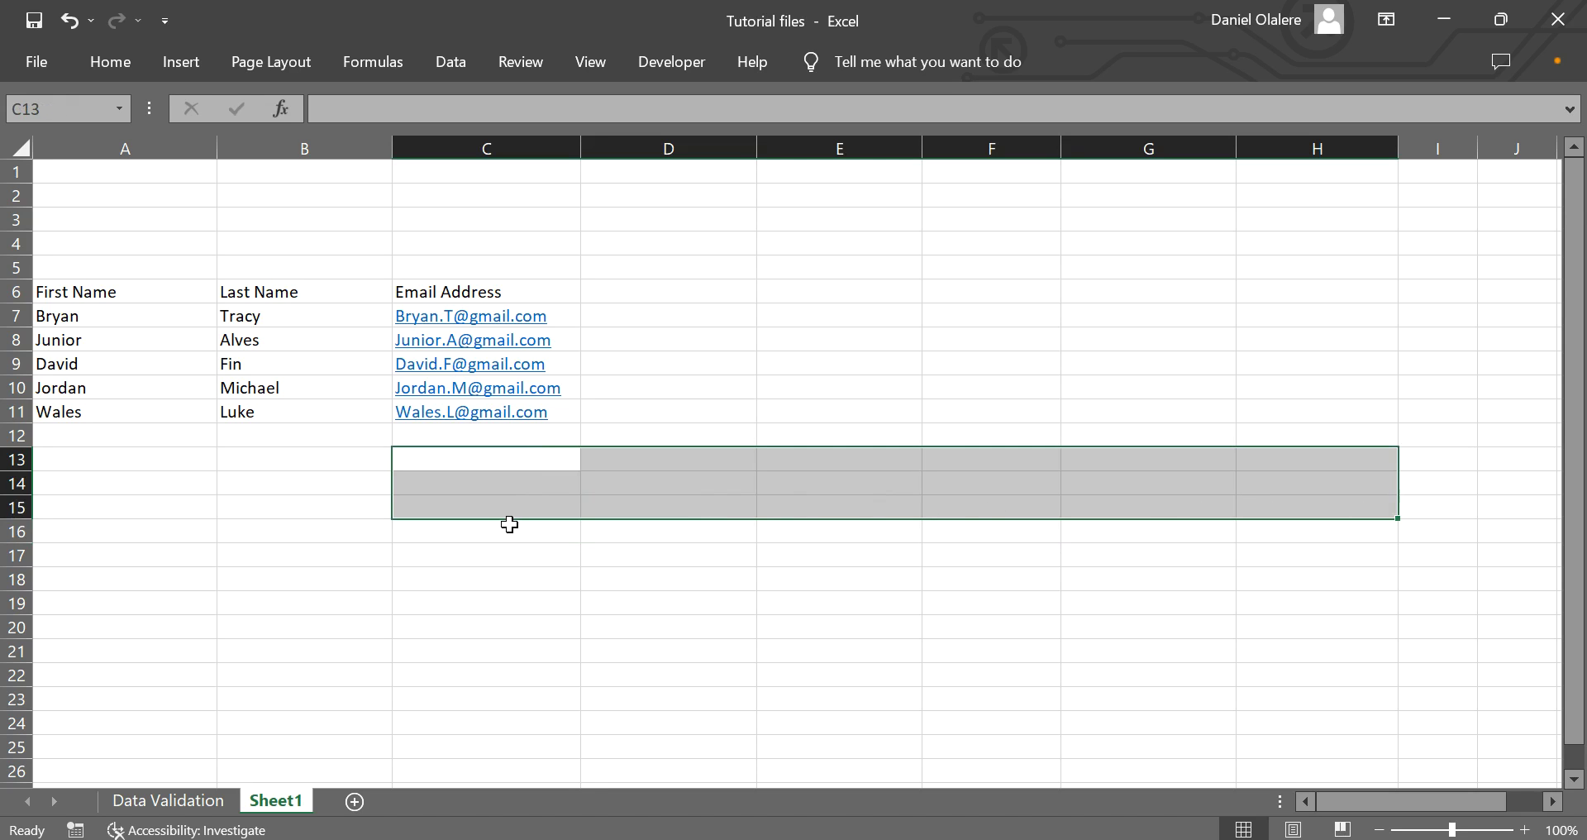
# Enter =TRANSPOSE(A6:C11) in C13 as an array formula spanning C13:H15.
pyautogui.write('=')
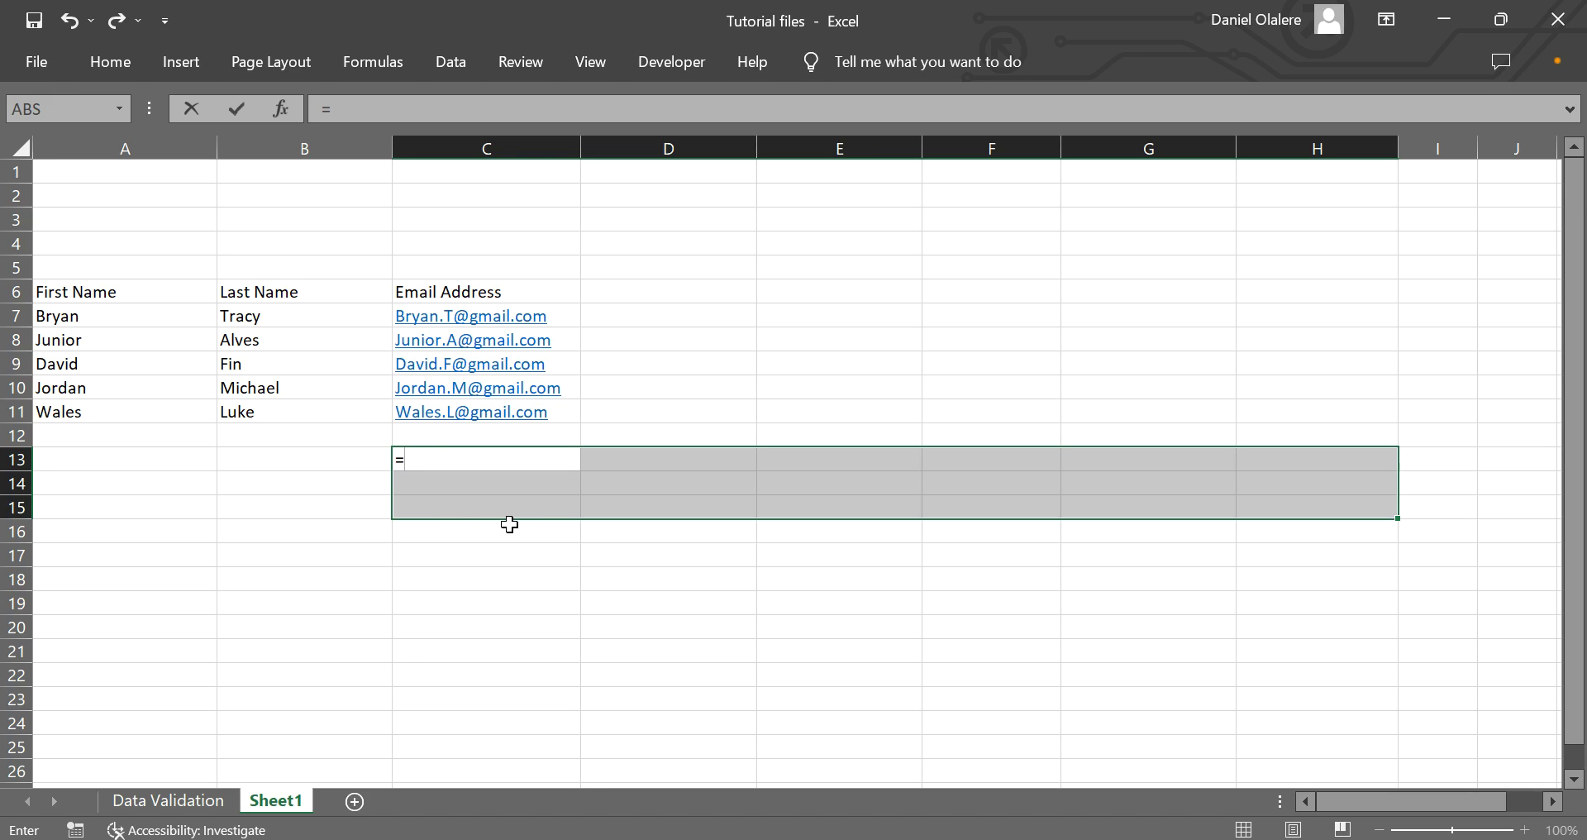
pyautogui.write('transpo')
pyautogui.press('Tab')
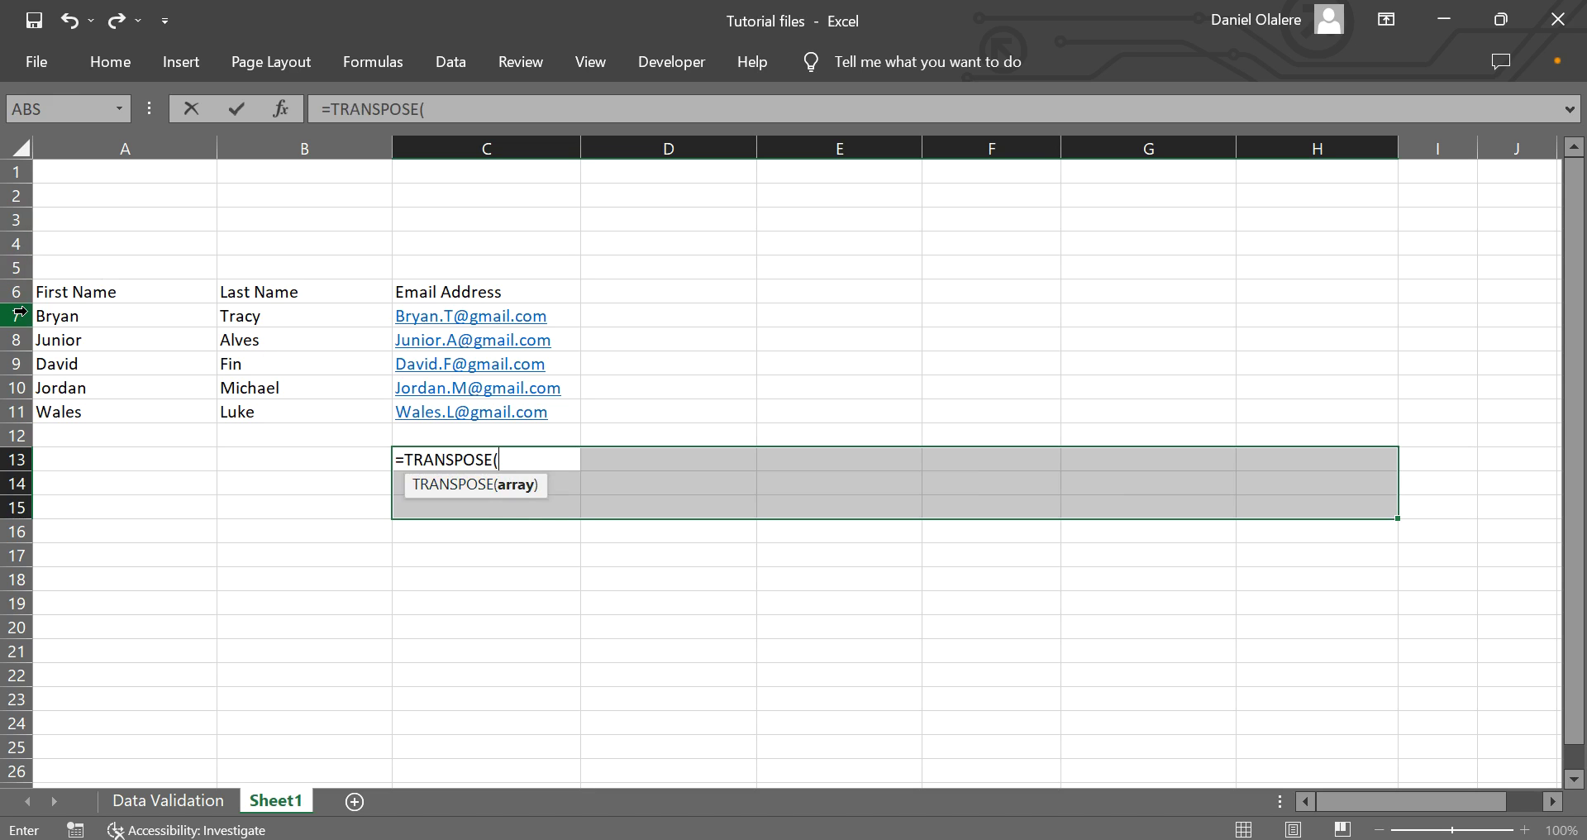
pyautogui.moveTo(51, 292); pyautogui.dragTo(482, 407)
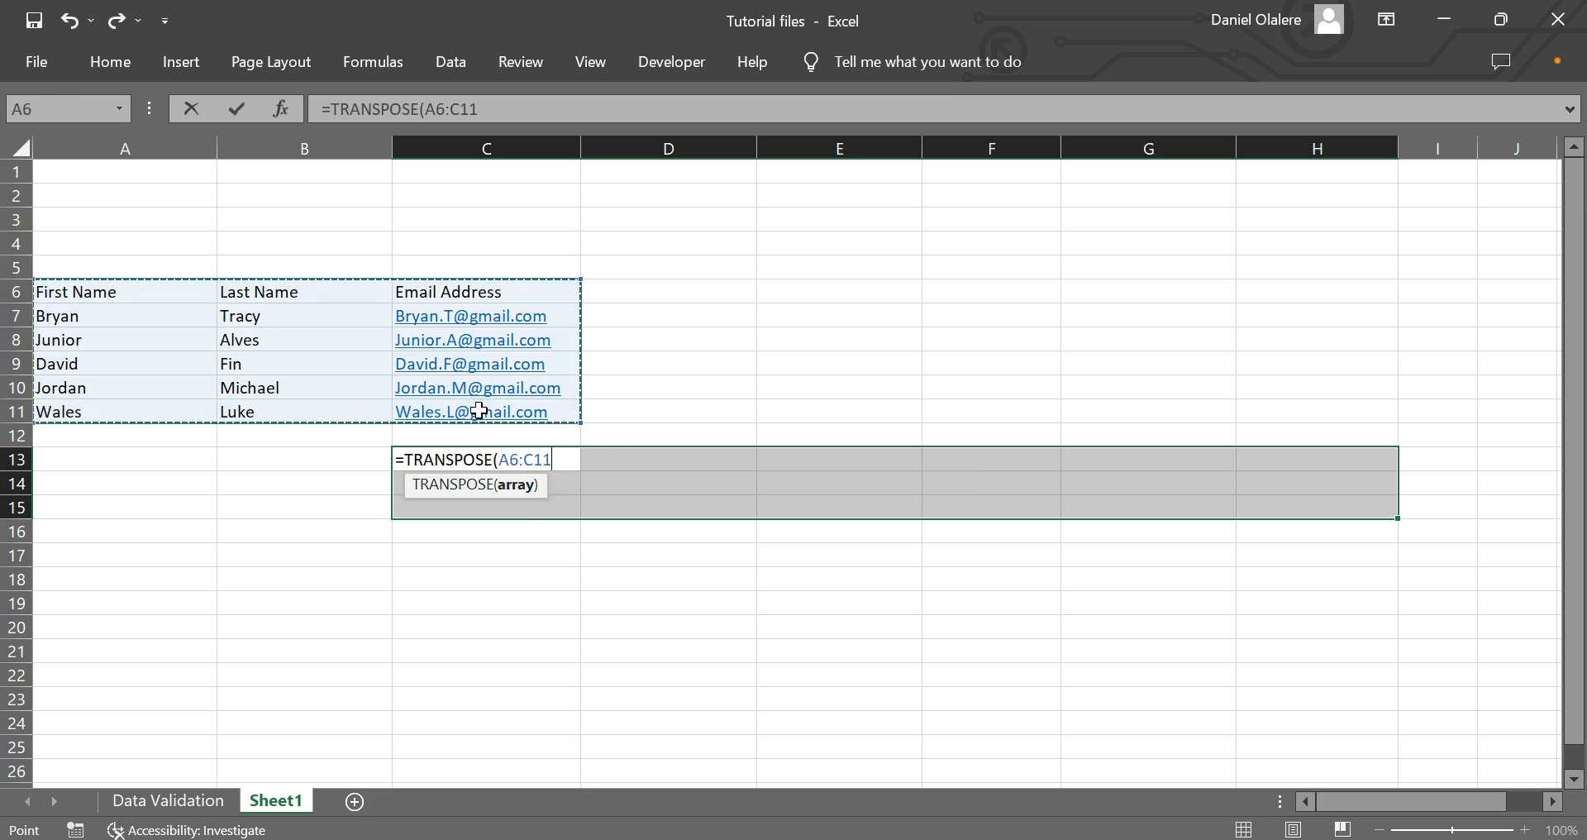
pyautogui.write('(')
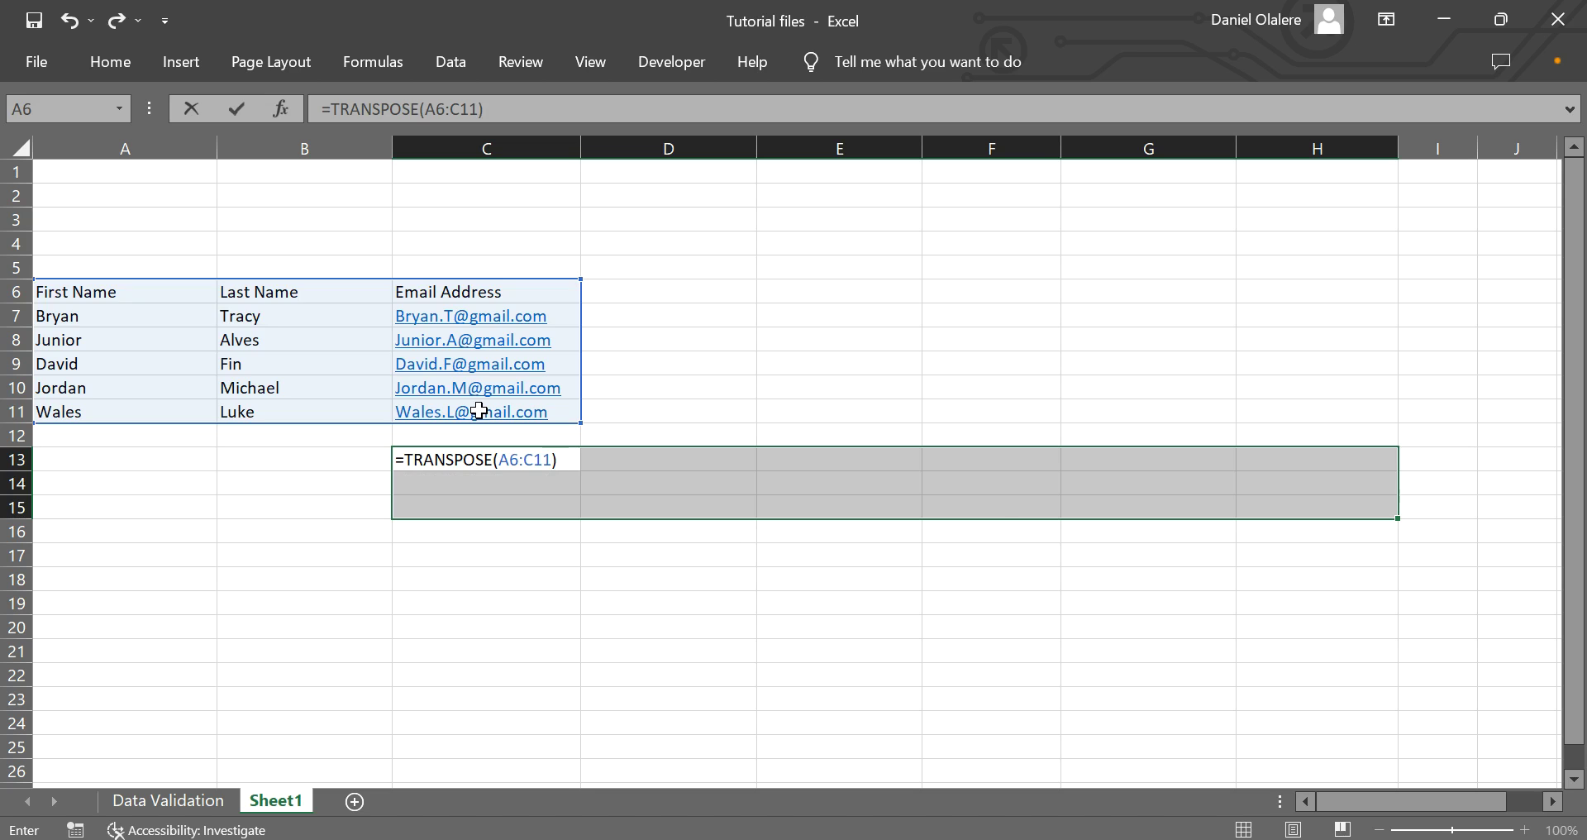
pyautogui.hotkey('ctrl', 'shift', 'Return')
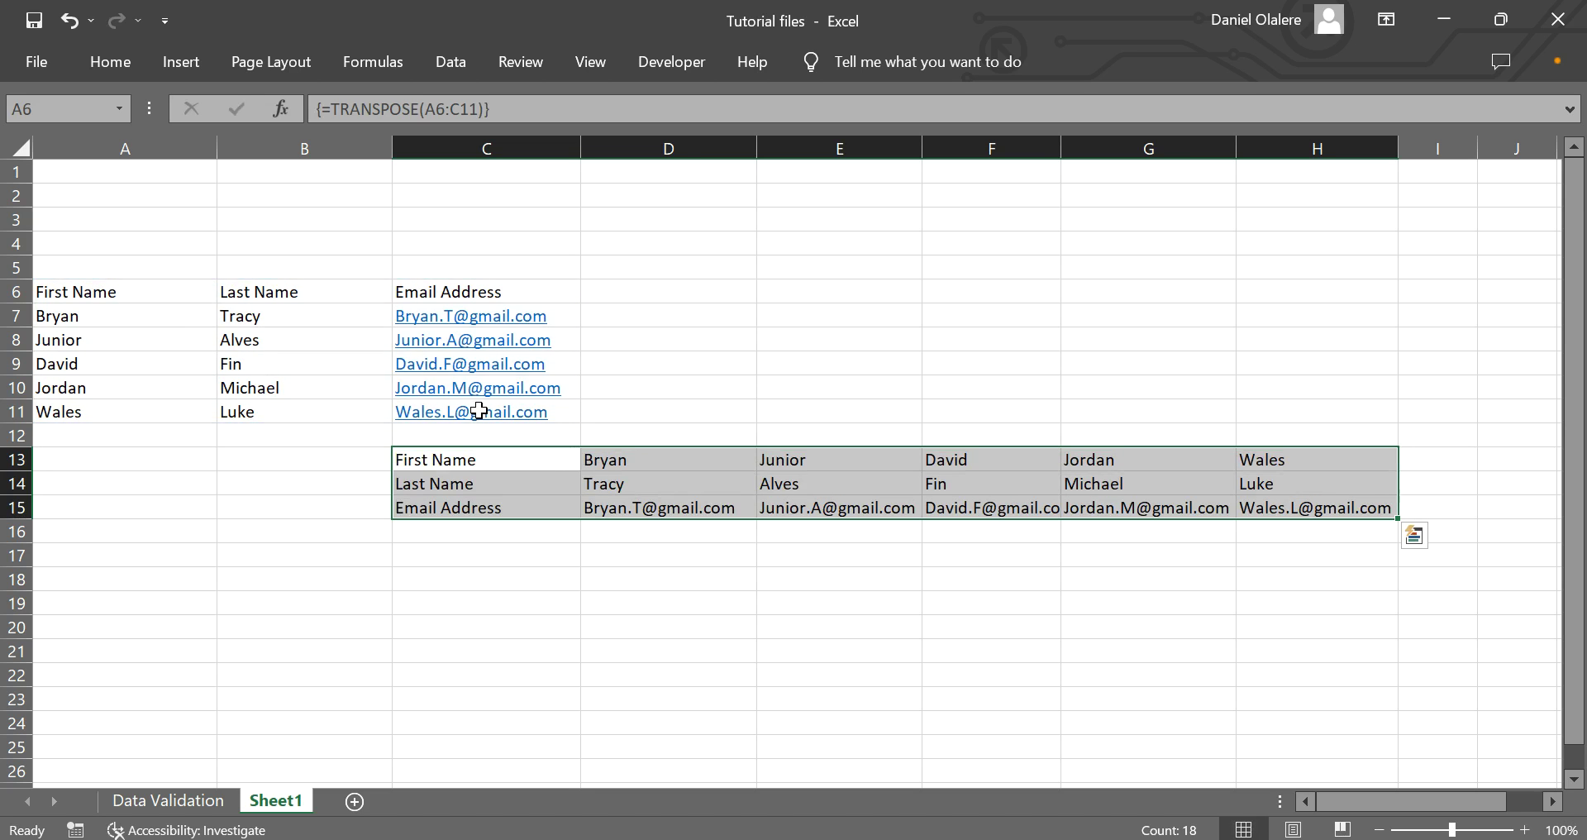
pyautogui.moveTo(754, 414); pyautogui.dragTo(764, 414)
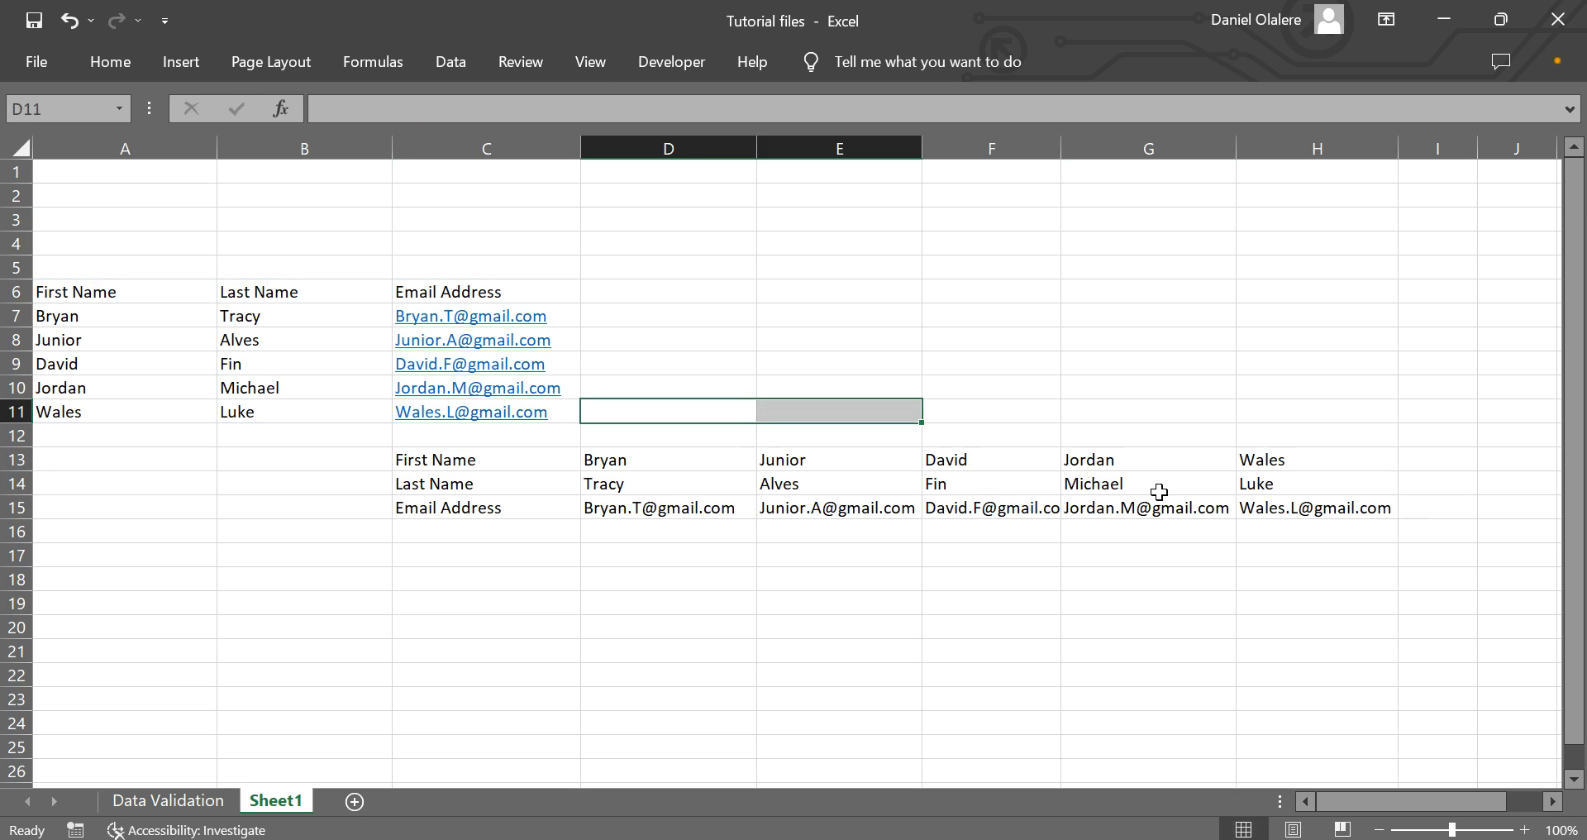
# Widen column F to fit the email addresses, and undo an accidental clearing of the original list A6:C11.
pyautogui.doubleClick(1061, 147)
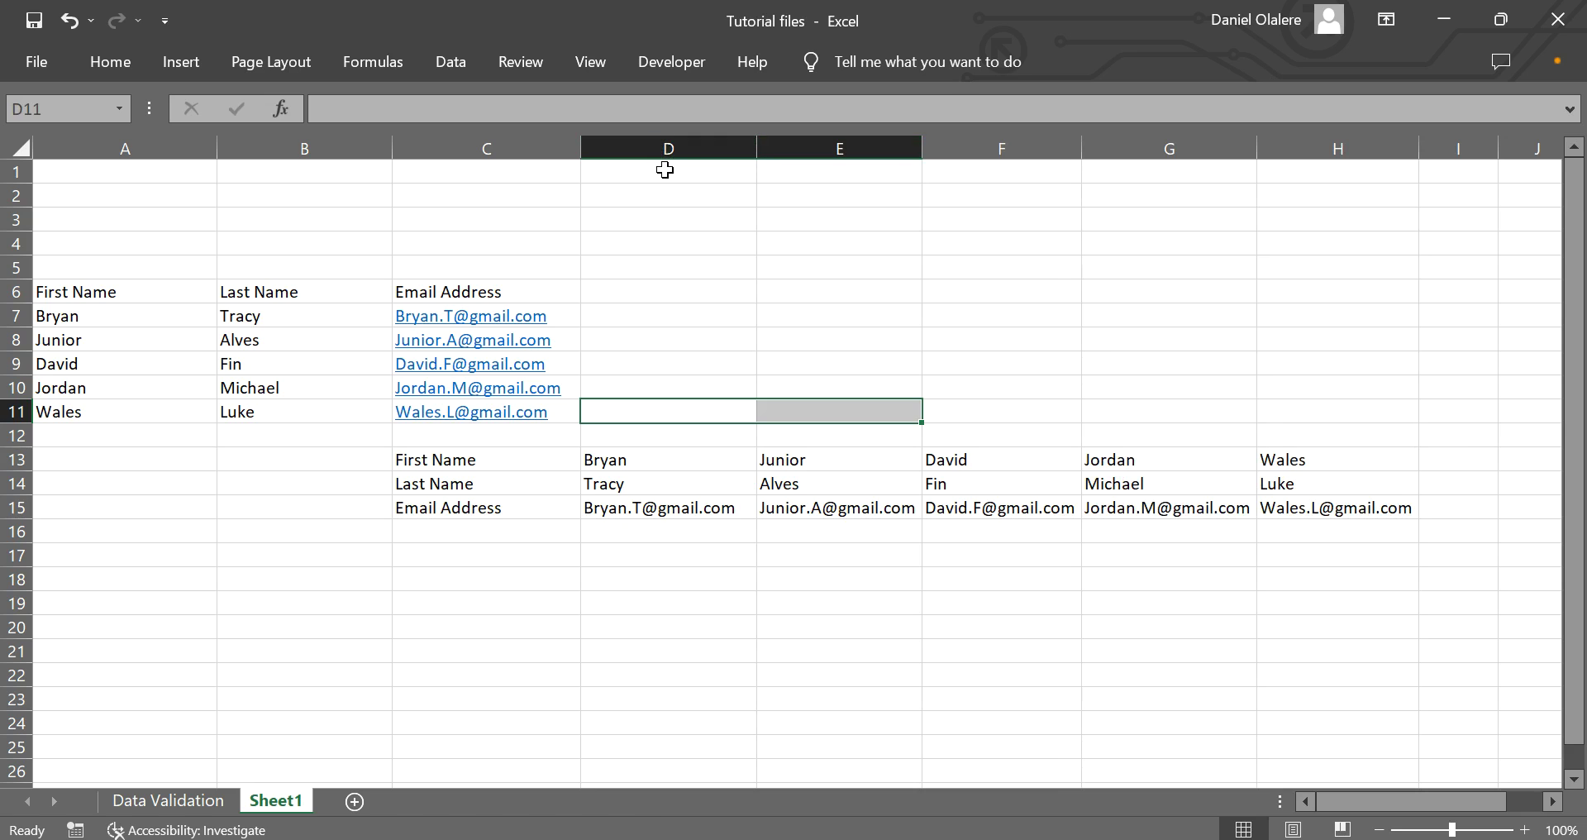
pyautogui.moveTo(68, 296); pyautogui.dragTo(433, 406)
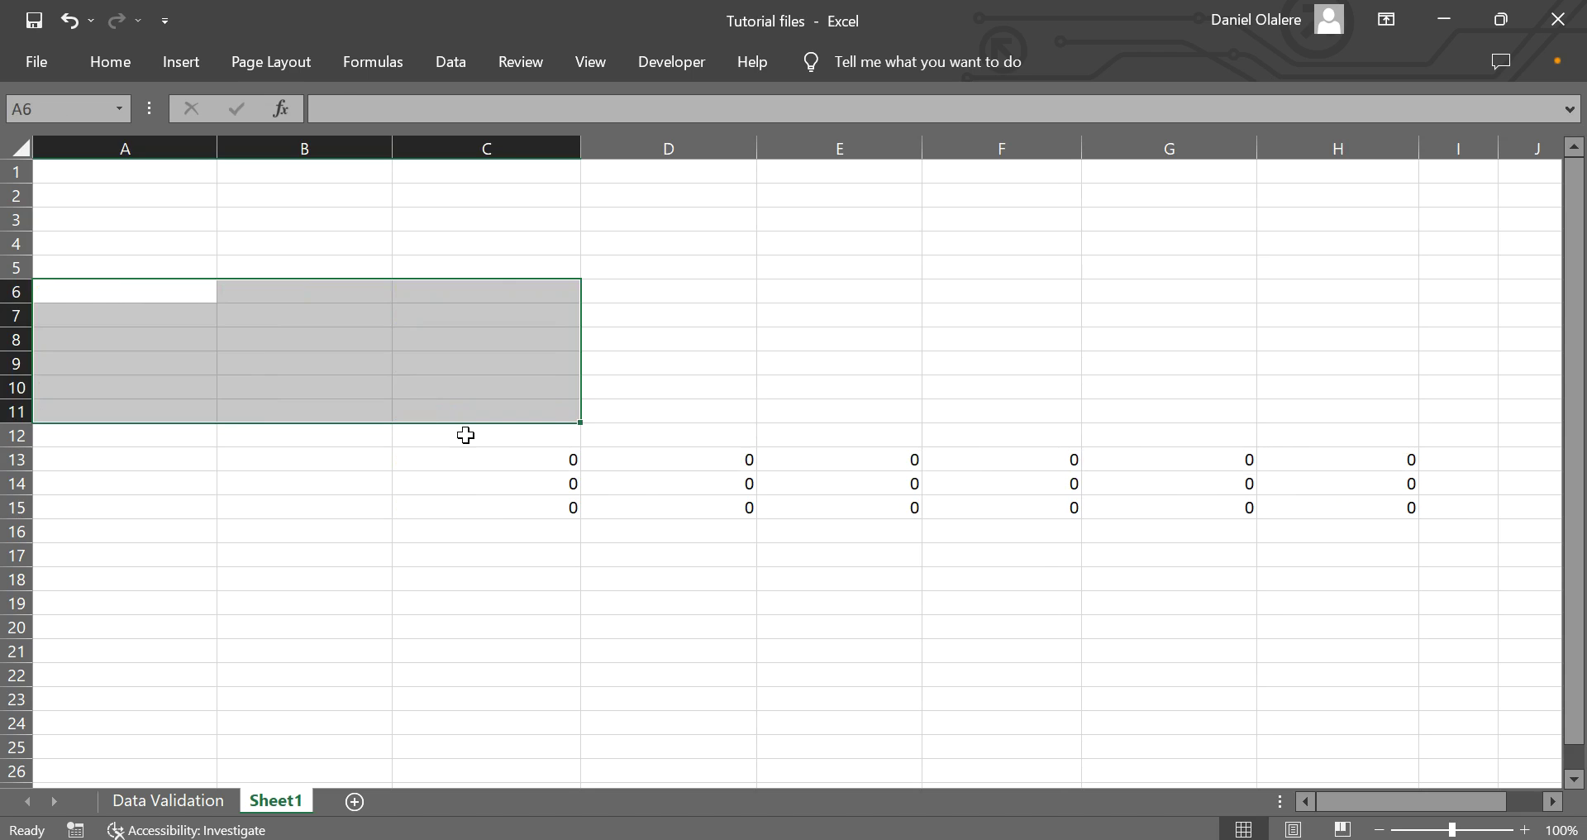
pyautogui.click(635, 500)
pyautogui.hotkey('ctrl', 'z')
# Delete the transposed formula block C13:H15 and copy the original list A6:C11.
pyautogui.moveTo(473, 461); pyautogui.dragTo(1372, 496)
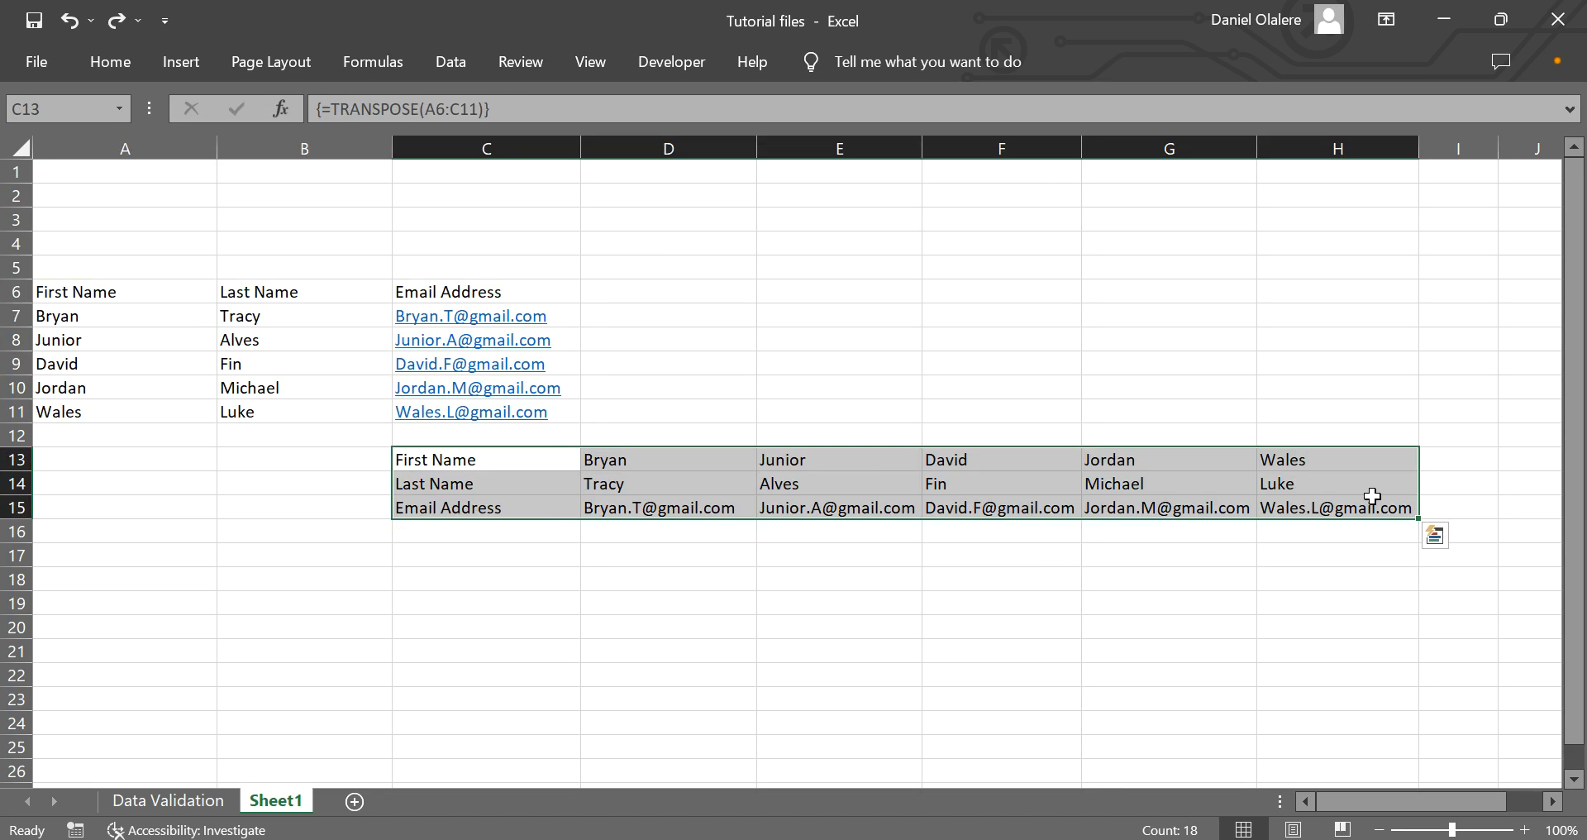
pyautogui.press('Delete')
pyautogui.moveTo(39, 291); pyautogui.dragTo(512, 413)
pyautogui.hotkey('ctrl', 'c')
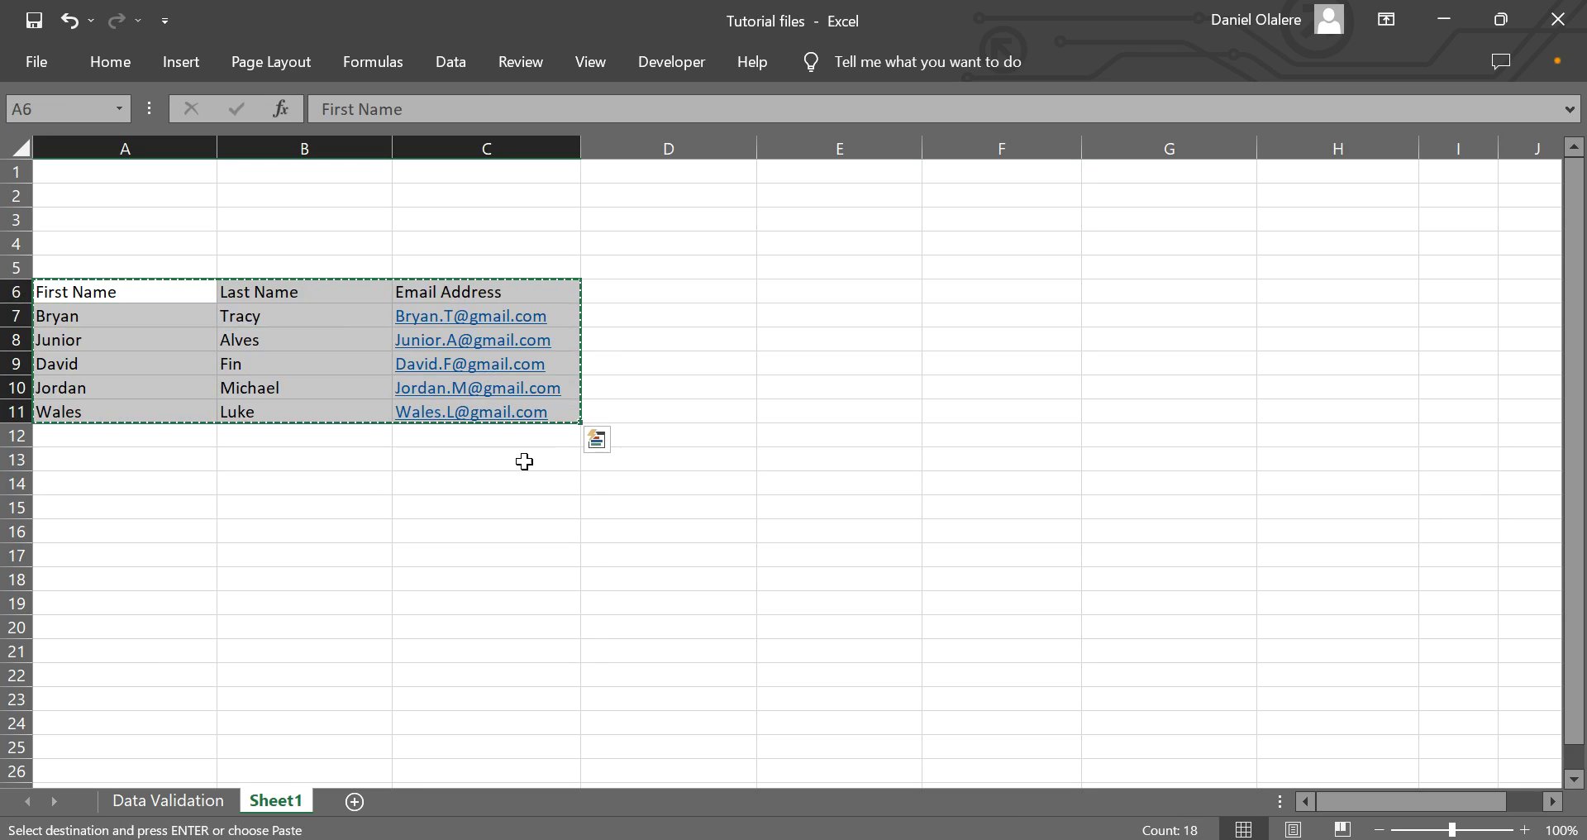
# Paste Special the copied list at C14 with Transpose ticked, then delete the original A6:C11 block.
pyautogui.click(513, 484)
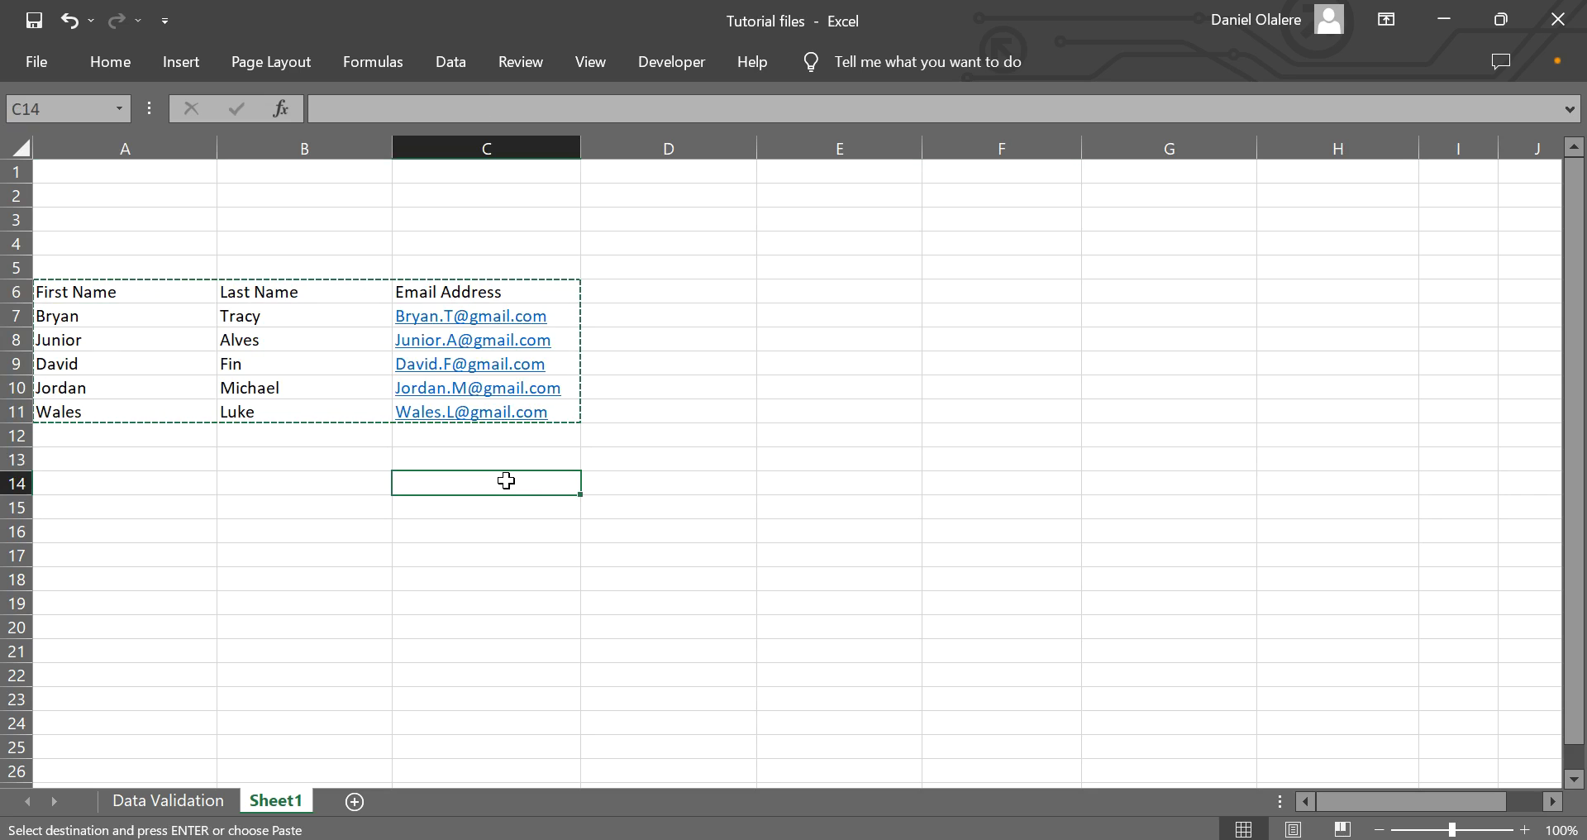
pyautogui.rightClick(509, 488)
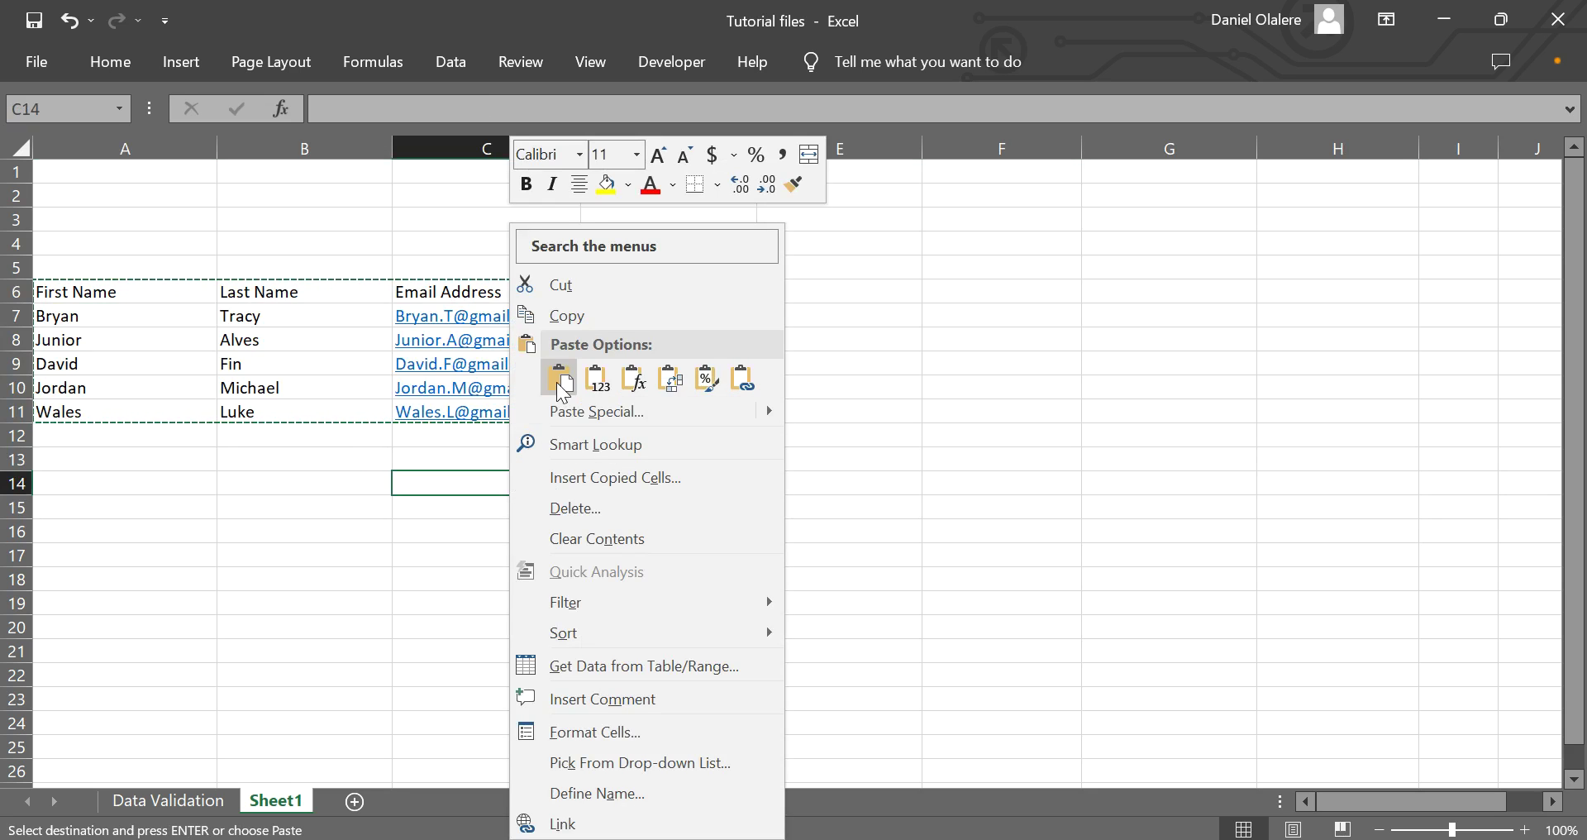
pyautogui.click(587, 410)
pyautogui.click(608, 582)
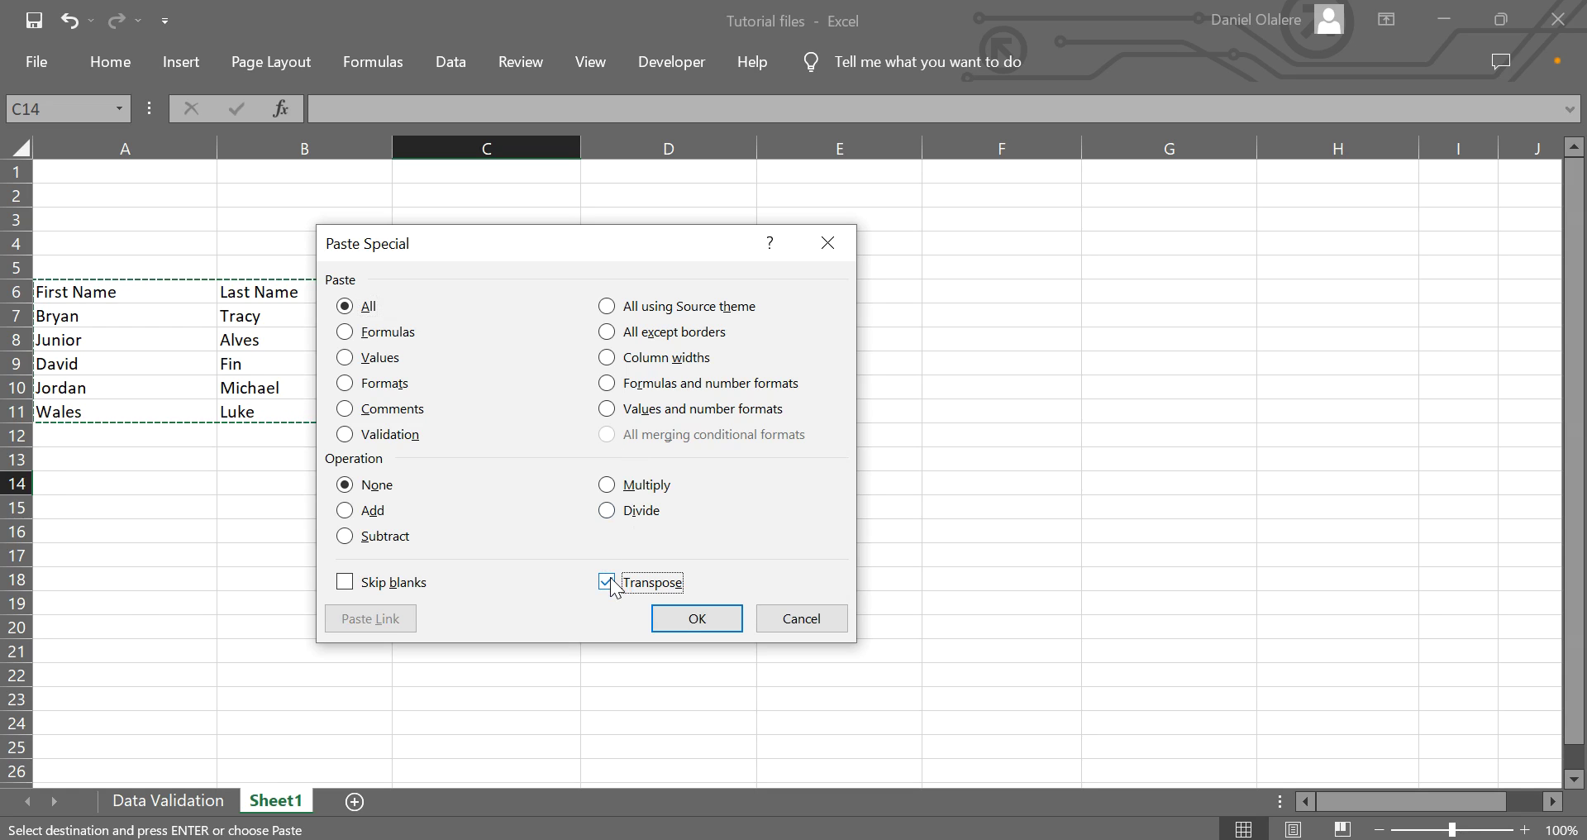
pyautogui.click(677, 617)
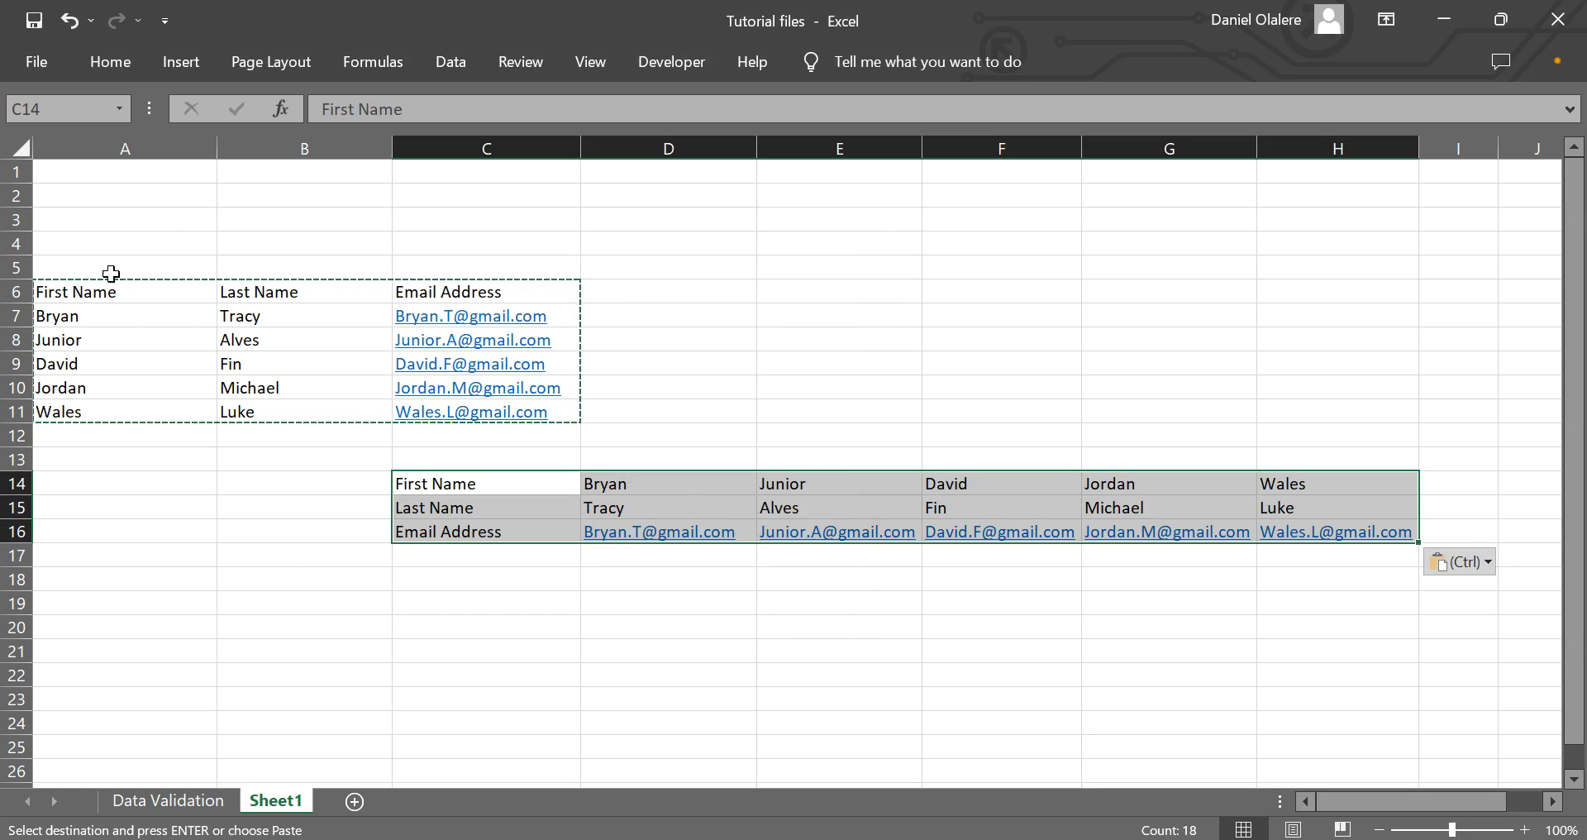
pyautogui.moveTo(93, 291); pyautogui.dragTo(542, 405)
pyautogui.press('Delete')
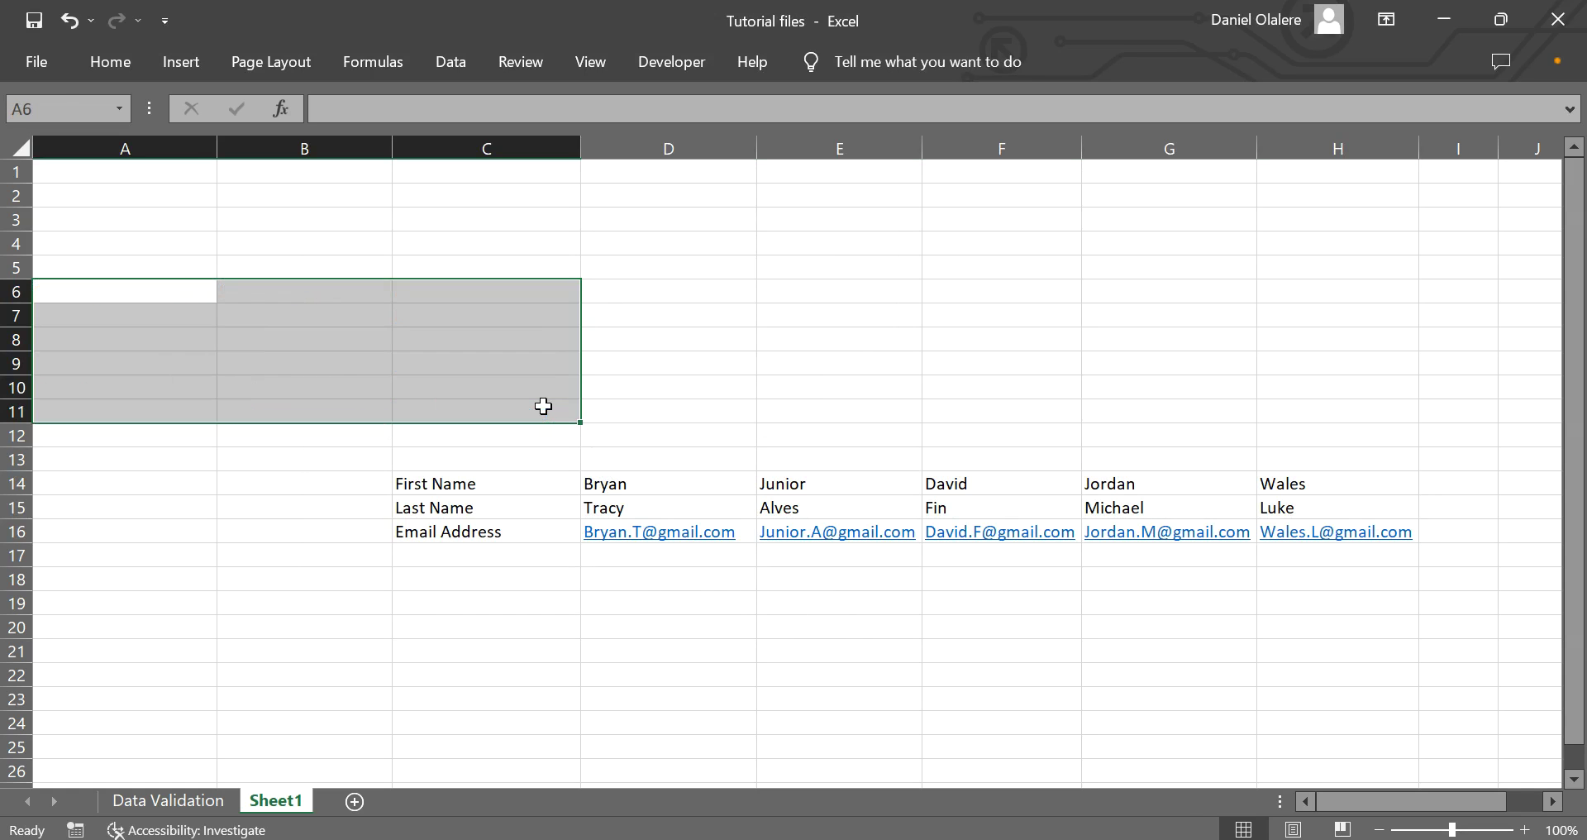
pyautogui.click(491, 510)
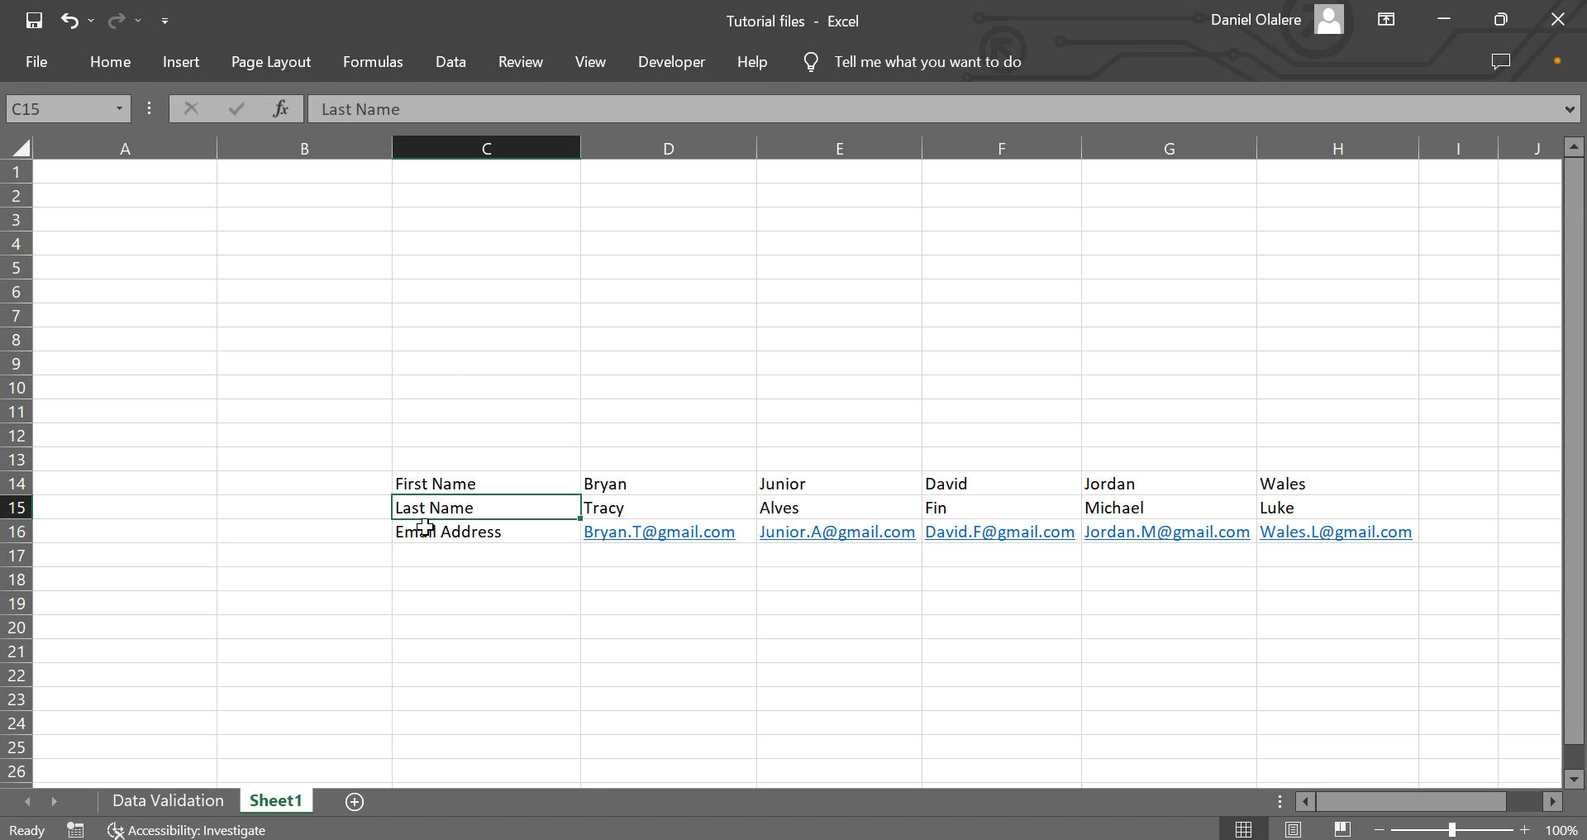
pyautogui.click(455, 483)
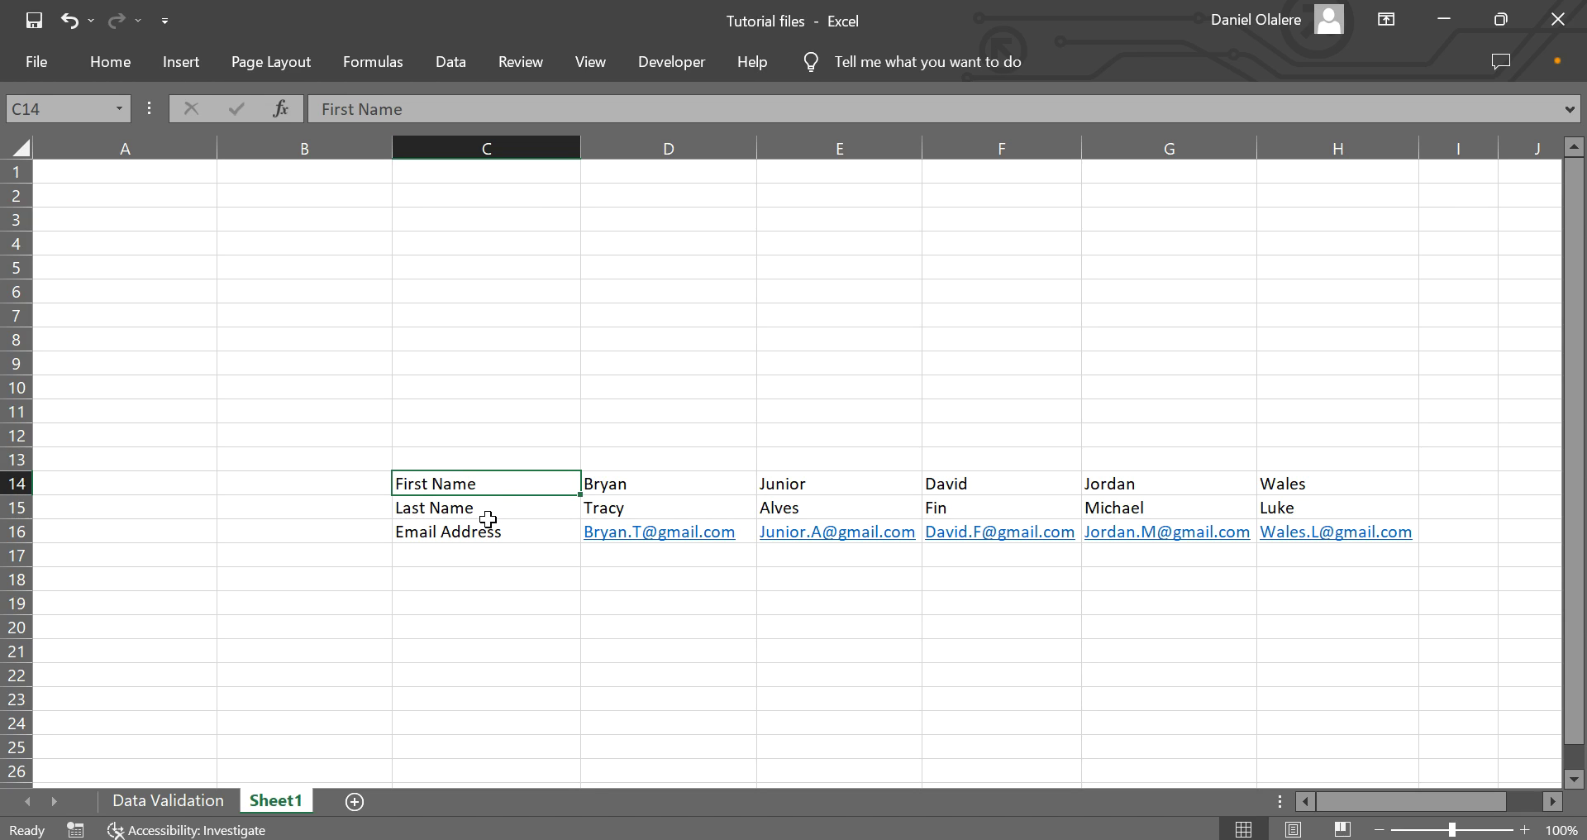
pyautogui.click(485, 511)
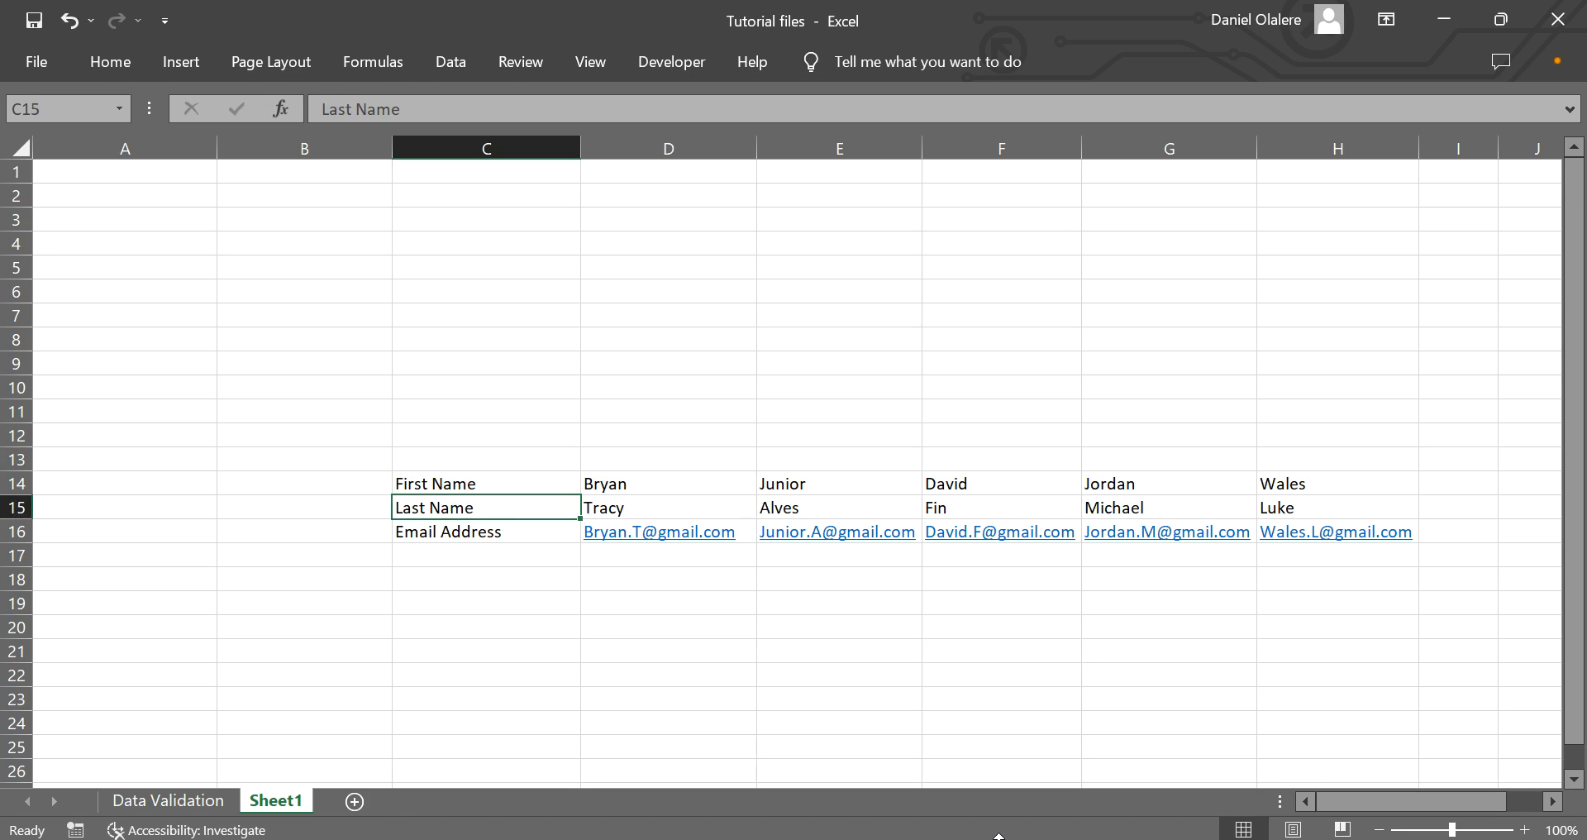